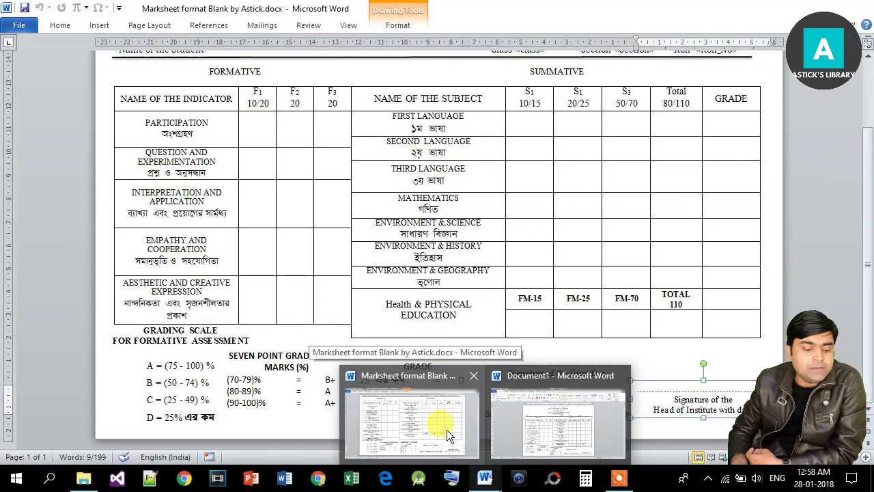
# Bring the Marksheet format Blank report card window to the front and scroll through it.
pyautogui.moveTo(542, 417)
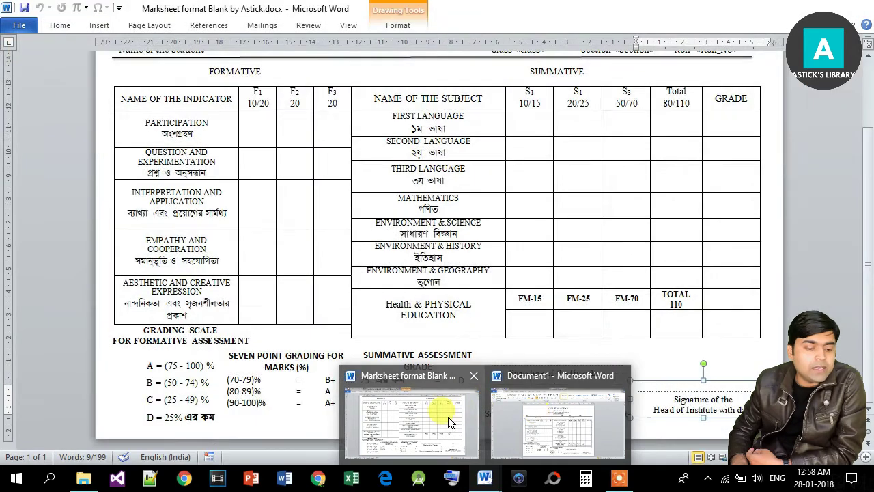
pyautogui.click(448, 417)
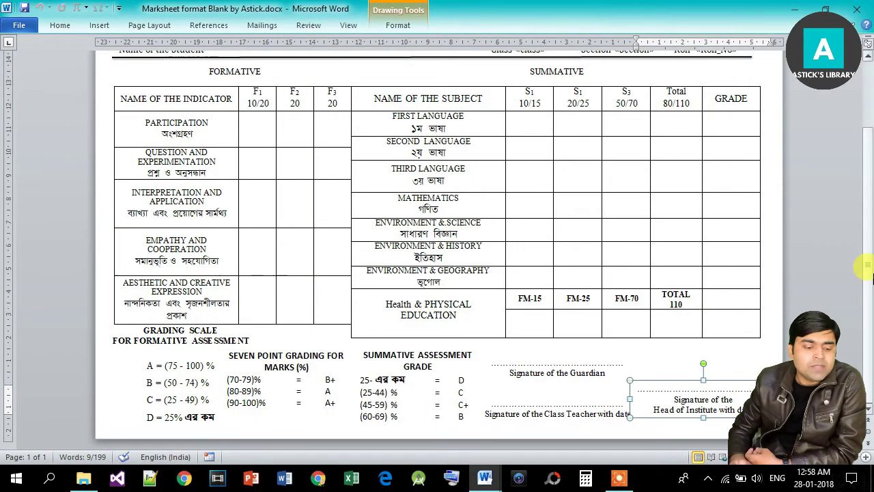
pyautogui.scroll(3, 867, 146)
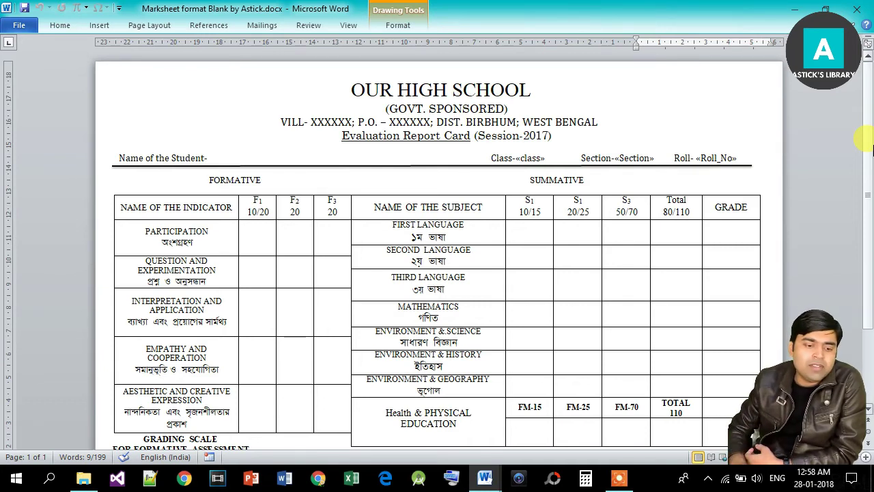
pyautogui.moveTo(864, 140); pyautogui.dragTo(864, 231)
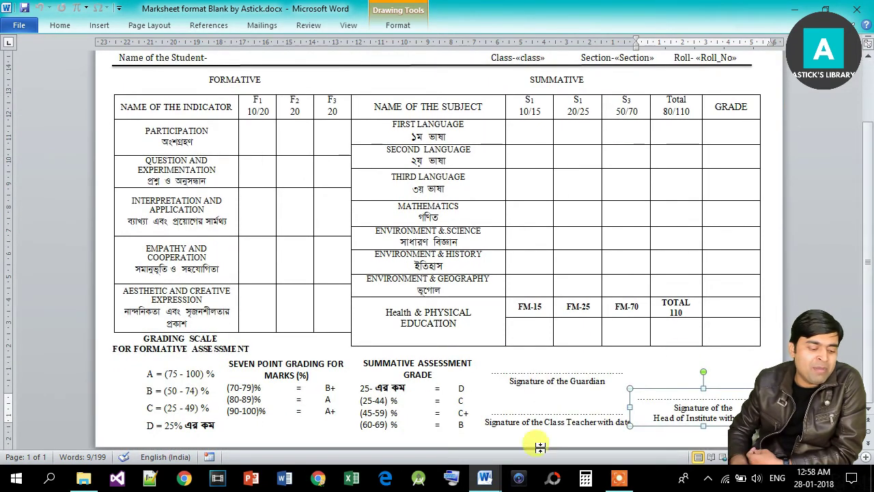
# Switch to Document1 and close it without saving.
pyautogui.moveTo(477, 482)
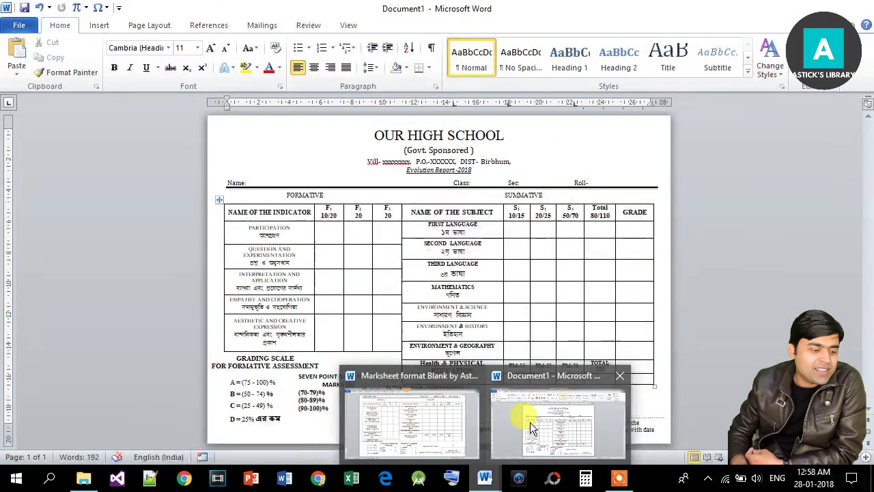
pyautogui.click(530, 422)
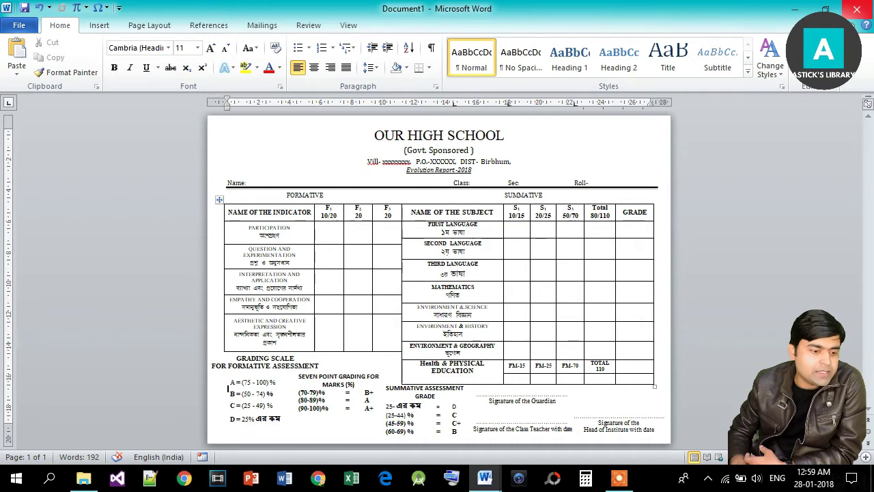
pyautogui.click(857, 9)
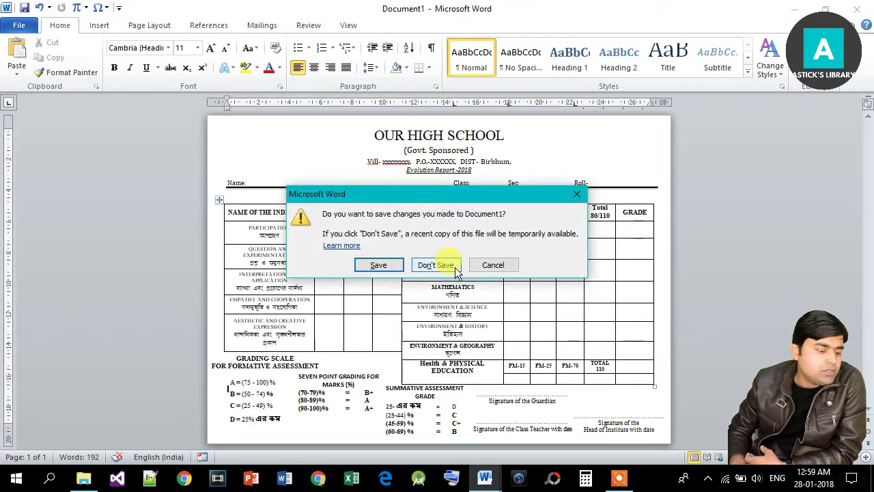
pyautogui.click(447, 265)
pyautogui.moveTo(865, 195); pyautogui.dragTo(864, 177)
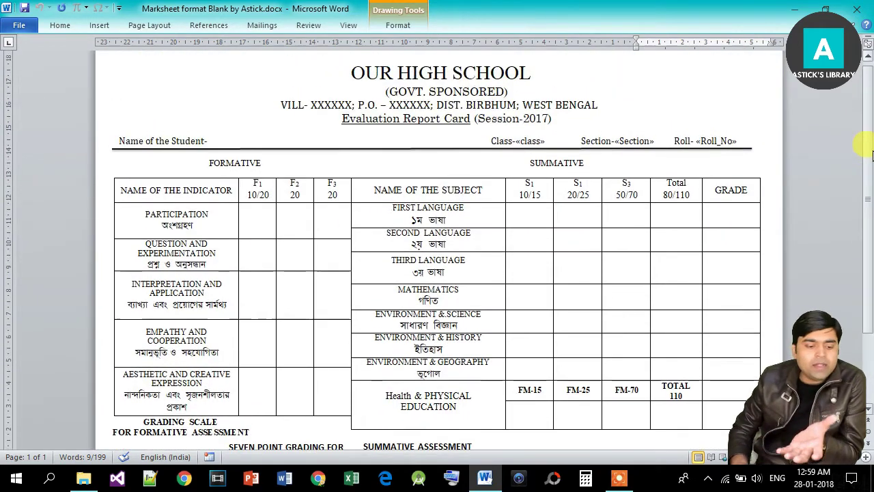
pyautogui.click(425, 224)
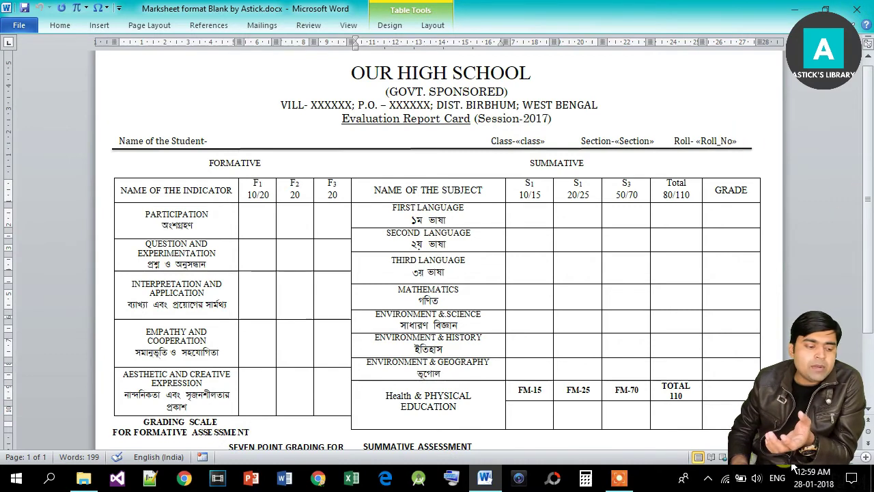
pyautogui.keyDown('ctrl'); pyautogui.scroll(-1, 430, 230); pyautogui.keyUp('ctrl')
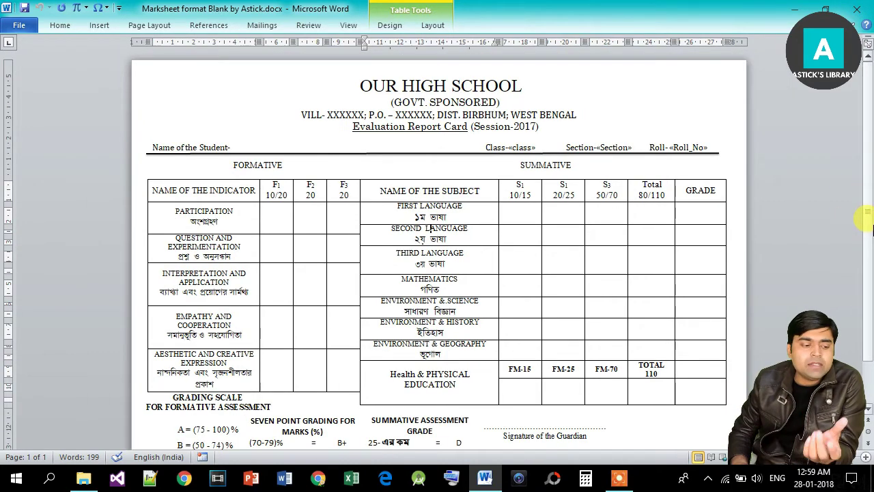
pyautogui.scroll(-1, 867, 235)
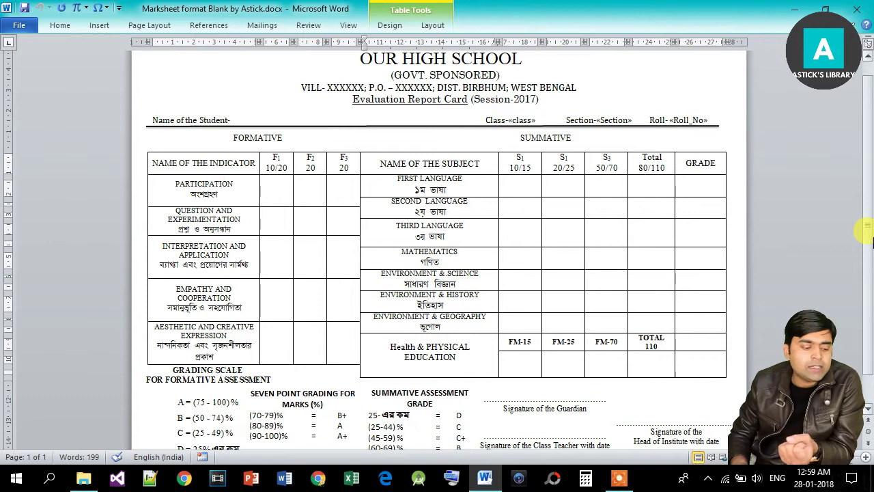
pyautogui.scroll(-3, 859, 219)
pyautogui.scroll(4, 858, 172)
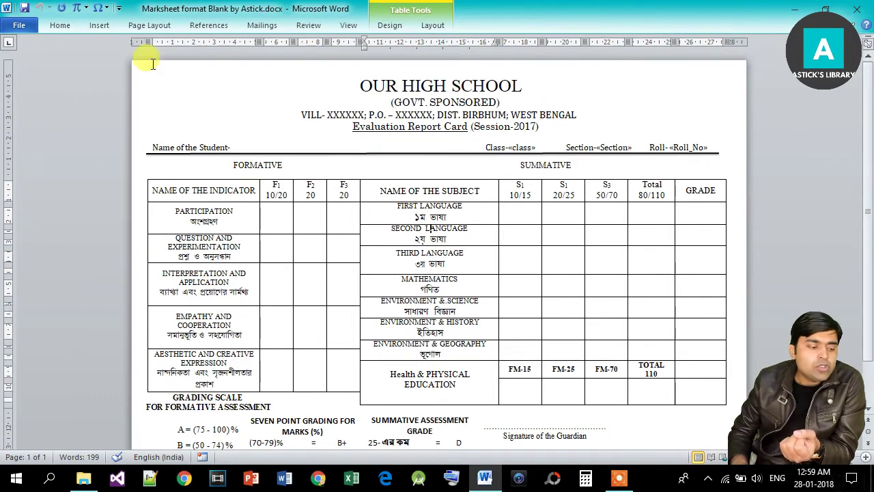
pyautogui.moveTo(327, 82); pyautogui.dragTo(566, 129)
pyautogui.click(219, 91)
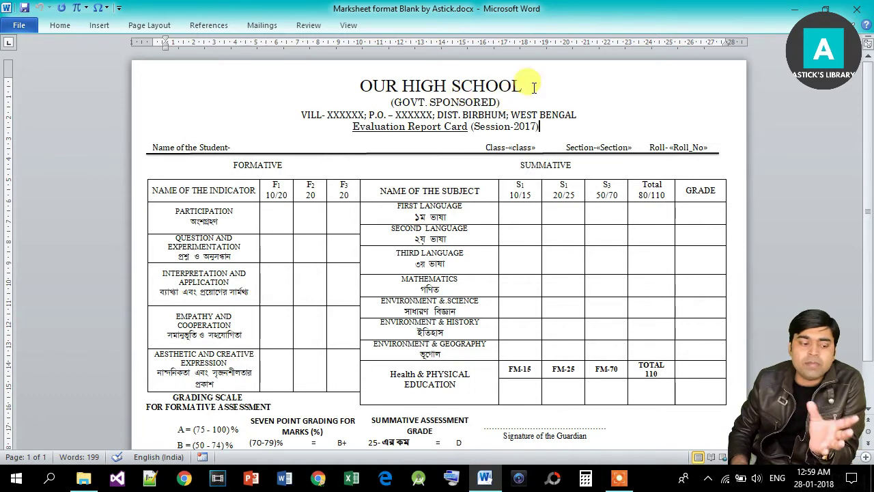
pyautogui.moveTo(353, 78); pyautogui.dragTo(550, 128)
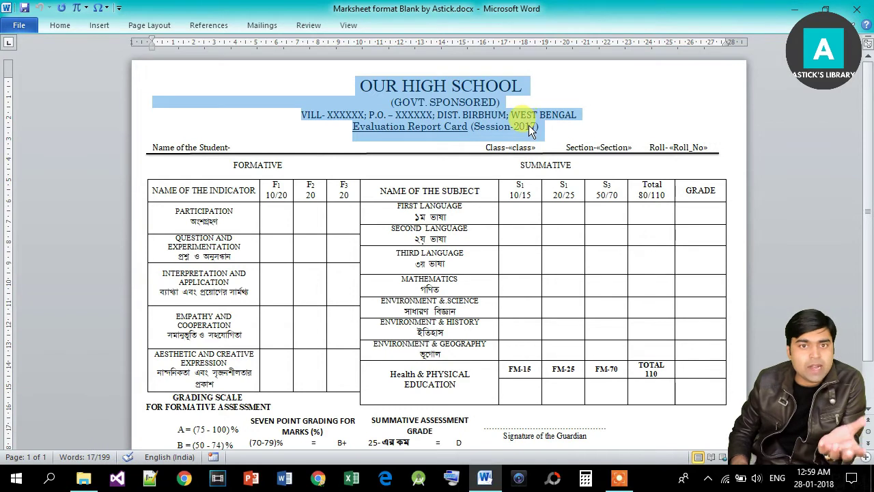
pyautogui.click(395, 96)
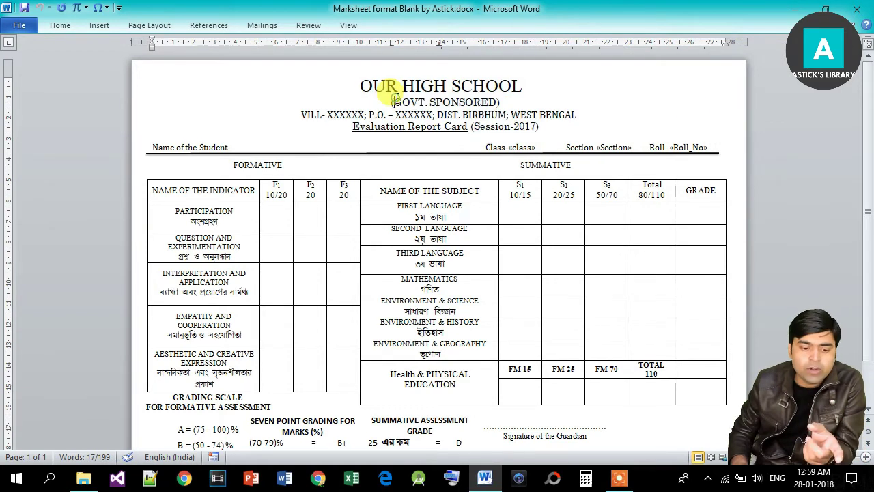
pyautogui.scroll(-2, 223, 409)
pyautogui.click(198, 394)
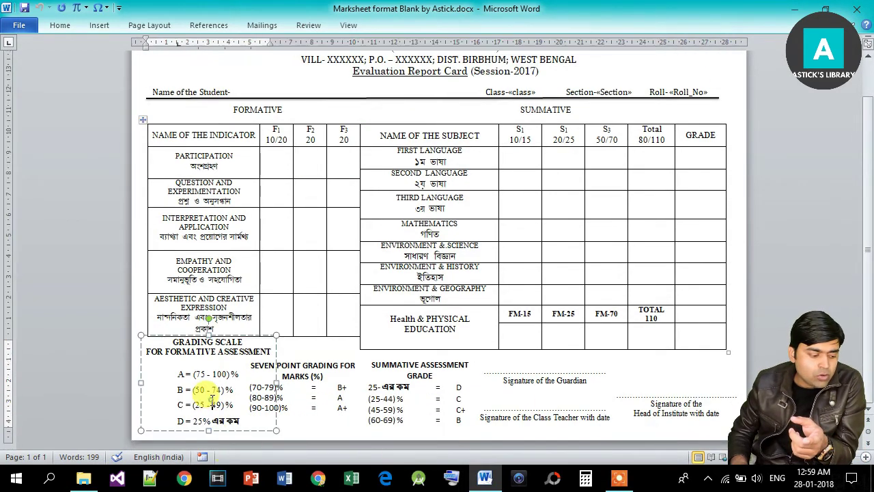
pyautogui.click(336, 387)
pyautogui.moveTo(320, 356); pyautogui.dragTo(321, 359)
pyautogui.moveTo(308, 397); pyautogui.dragTo(276, 408)
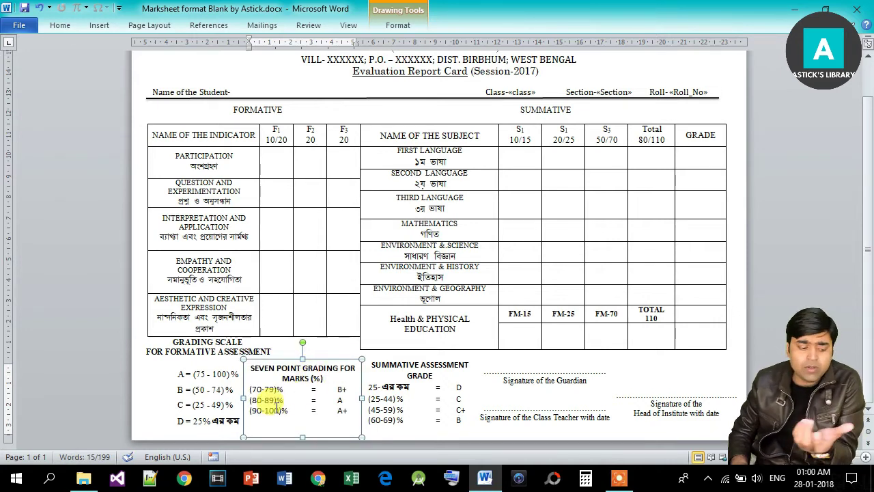
pyautogui.click(385, 376)
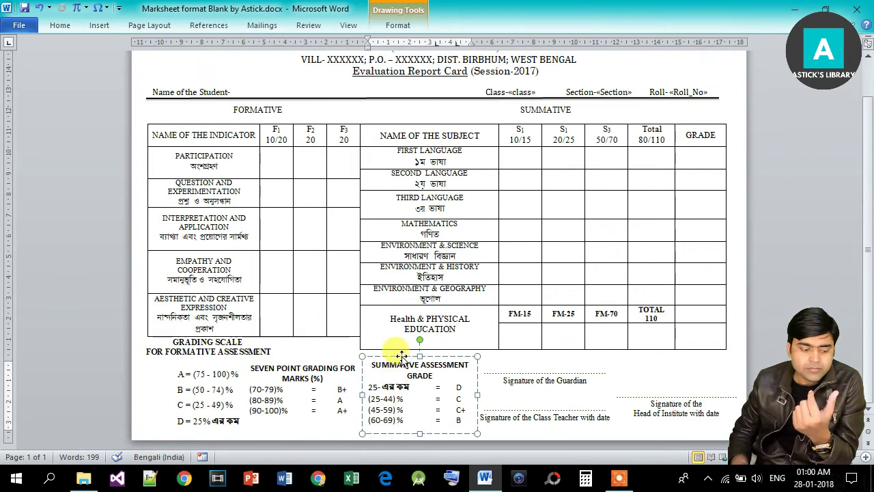
pyautogui.click(505, 367)
pyautogui.click(687, 395)
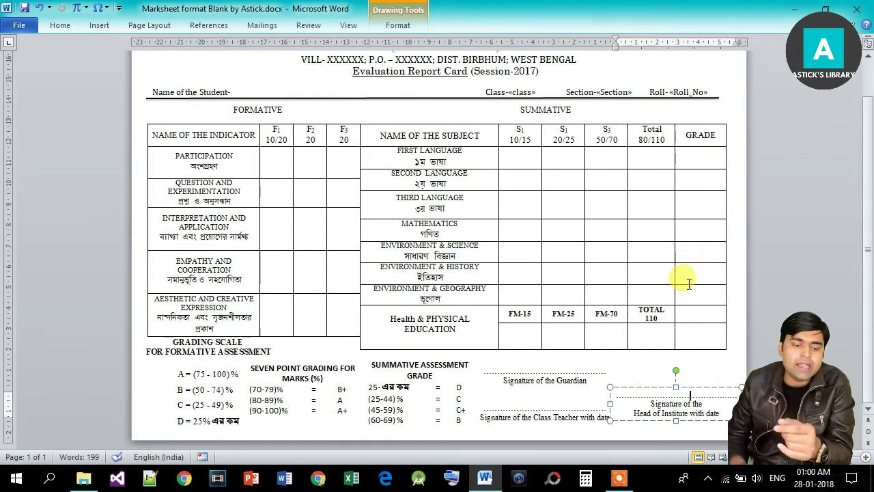
pyautogui.scroll(2, 868, 205)
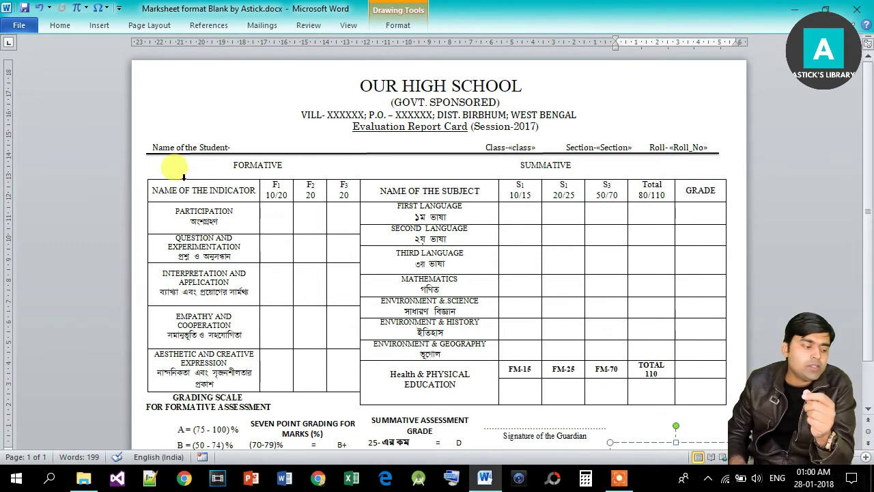
pyautogui.moveTo(150, 147); pyautogui.dragTo(707, 147)
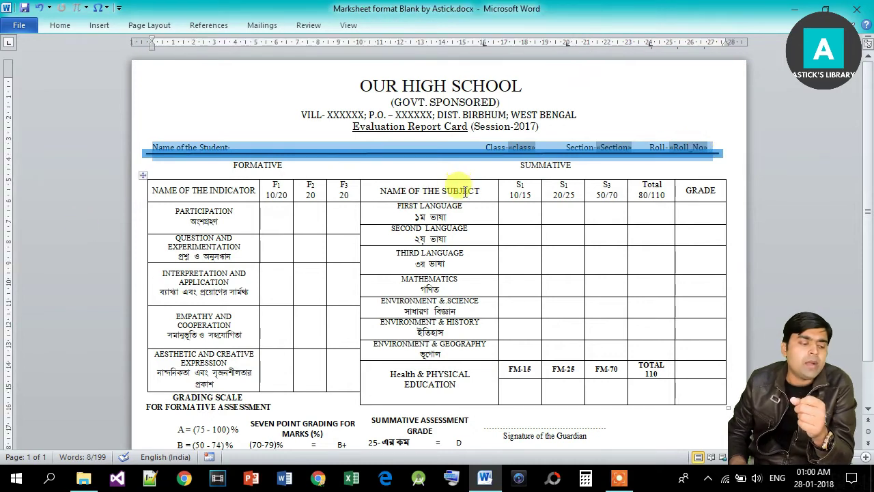
pyautogui.click(410, 152)
pyautogui.click(240, 146)
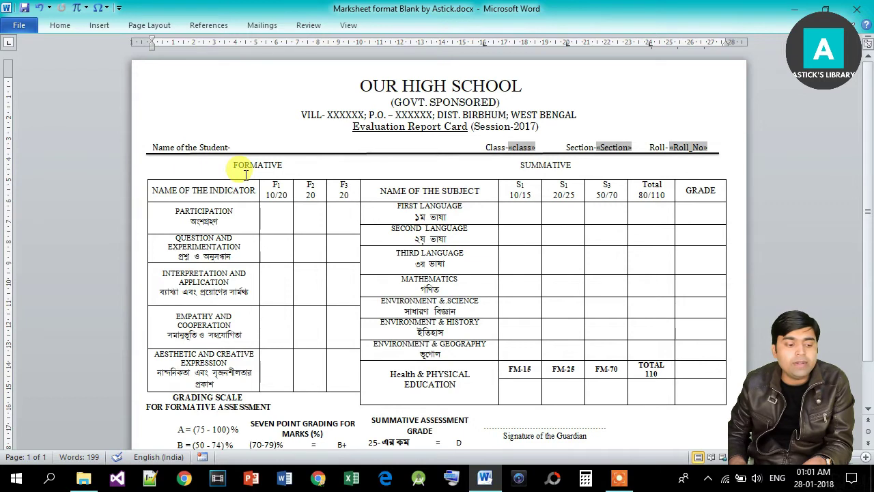
pyautogui.press('Right')
pyautogui.press('Right')
pyautogui.press('Right')
pyautogui.press('Right')
pyautogui.press('Right')
pyautogui.press('Right')
pyautogui.press('Right')
pyautogui.press('Right')
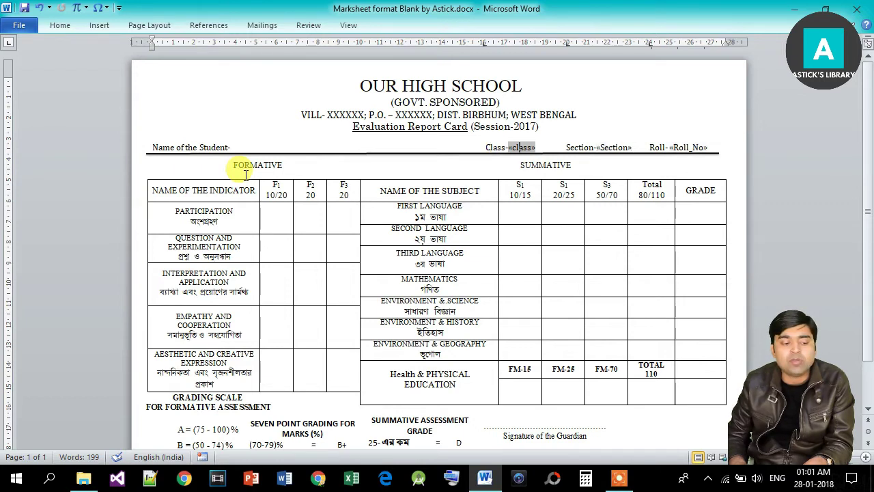
pyautogui.press('Right')
pyautogui.press('Right')
pyautogui.press('Right')
pyautogui.press('Right')
pyautogui.press('Right')
pyautogui.press('Right')
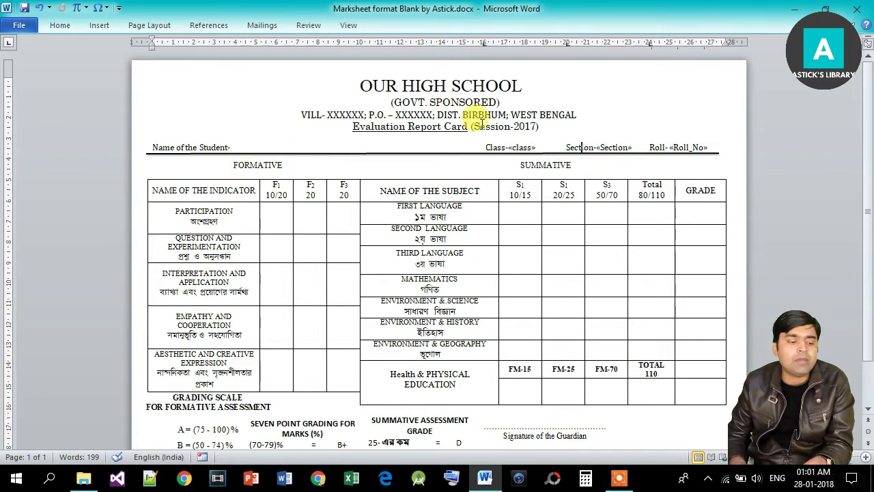
pyautogui.press('Right')
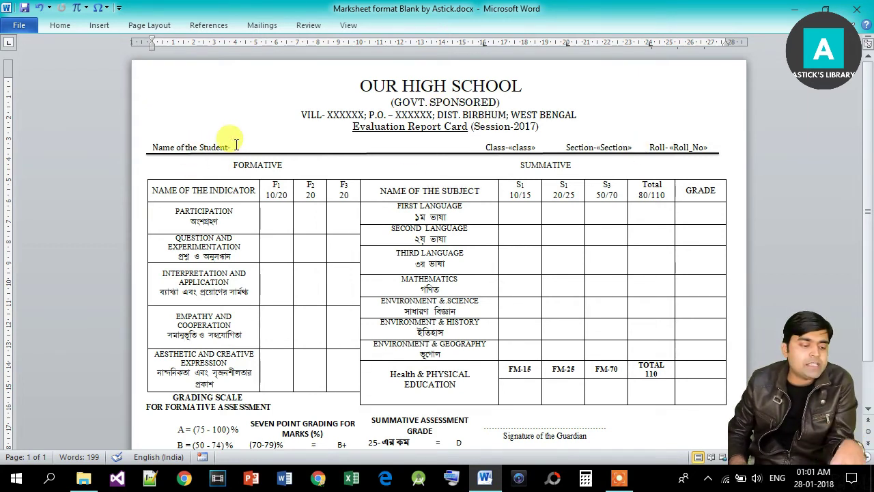
pyautogui.click(485, 147)
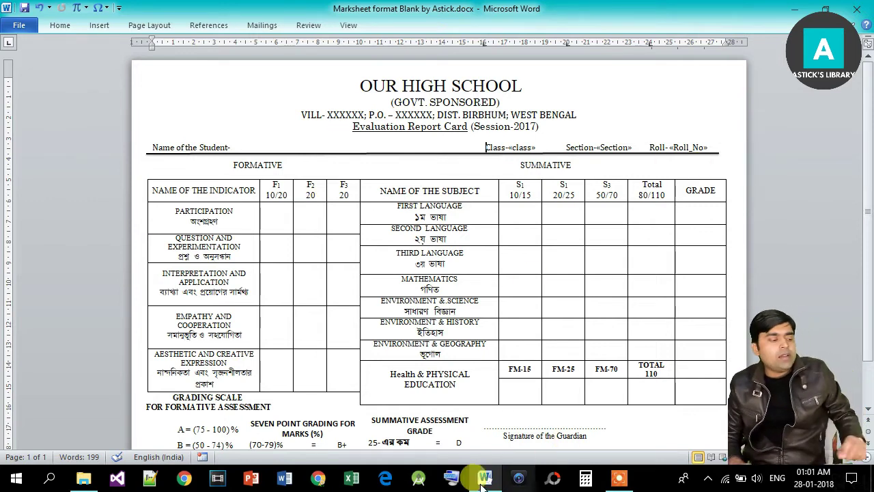
# Create a new blank document from the File menu.
pyautogui.click(20, 26)
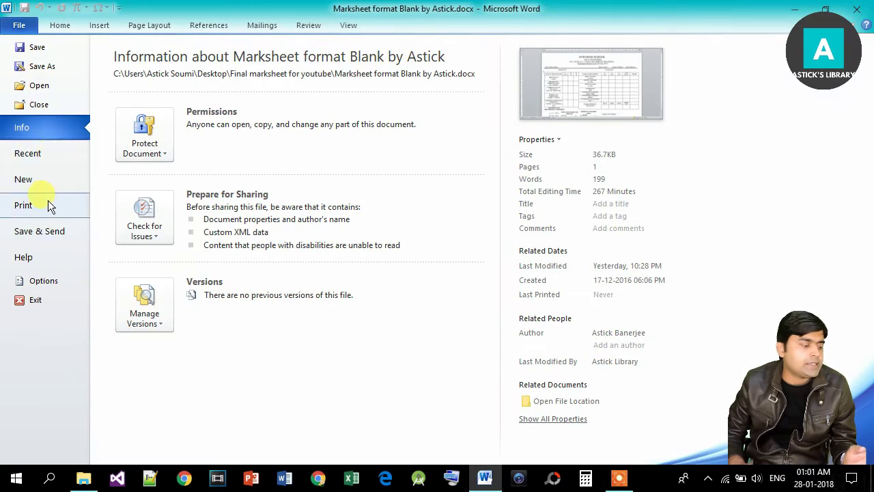
pyautogui.click(34, 180)
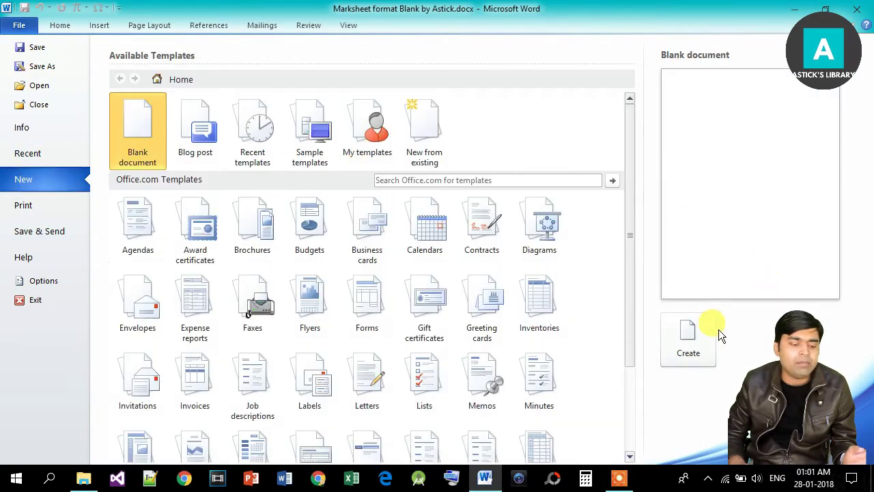
pyautogui.click(697, 335)
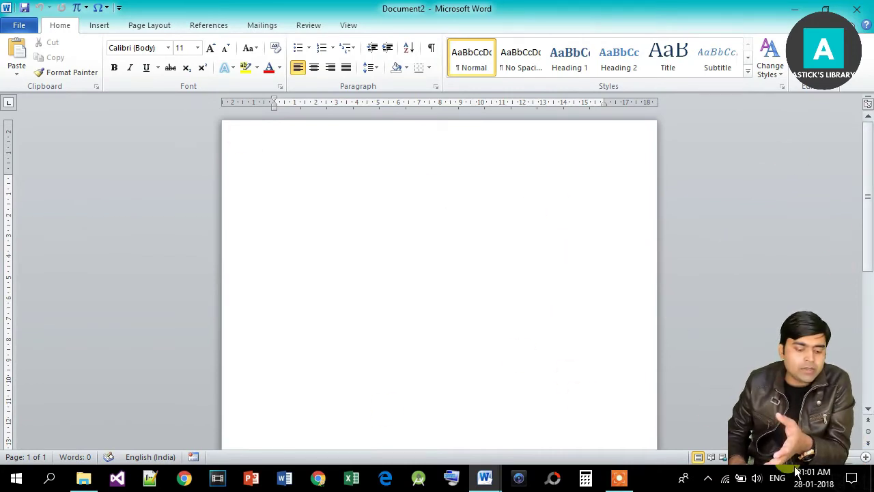
pyautogui.scroll(-5, 243, 305)
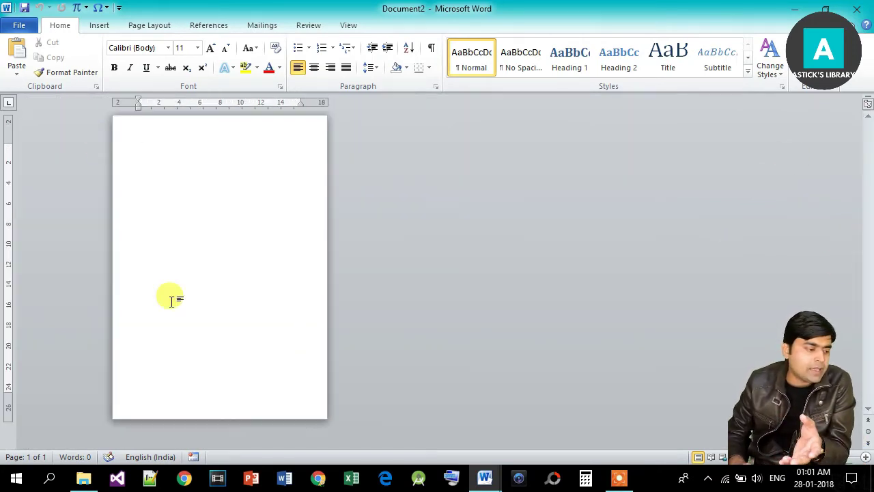
# Set the page to Landscape, Narrow margins and A4 size, then zoom in.
pyautogui.click(144, 25)
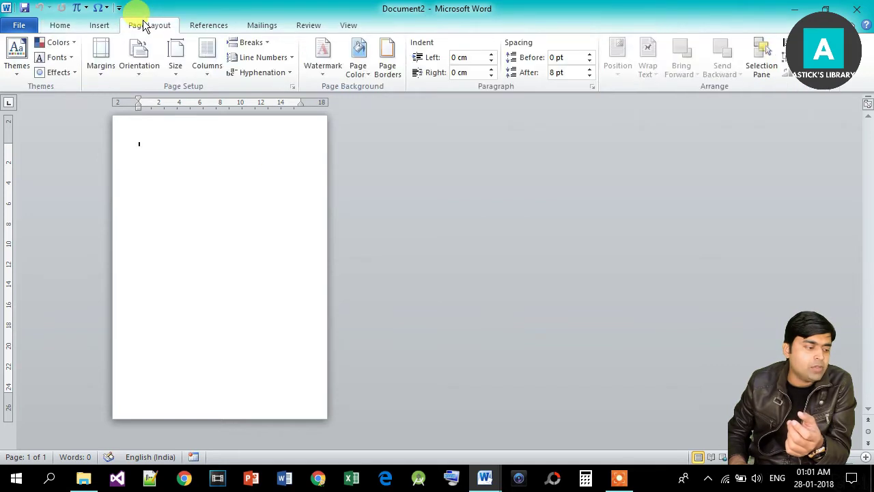
pyautogui.click(138, 74)
pyautogui.click(160, 126)
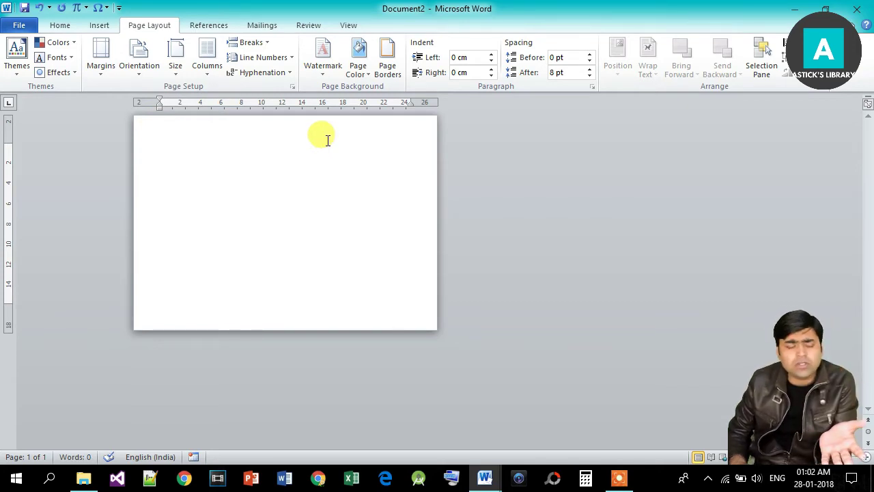
pyautogui.click(95, 74)
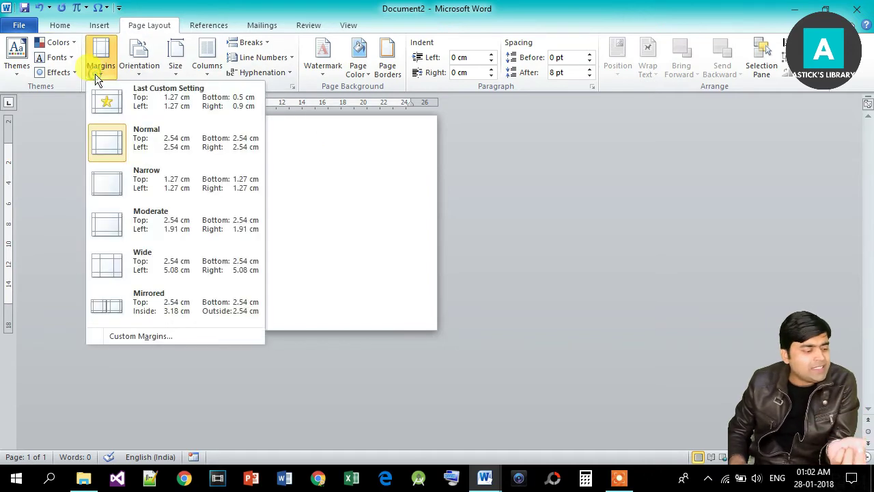
pyautogui.click(146, 189)
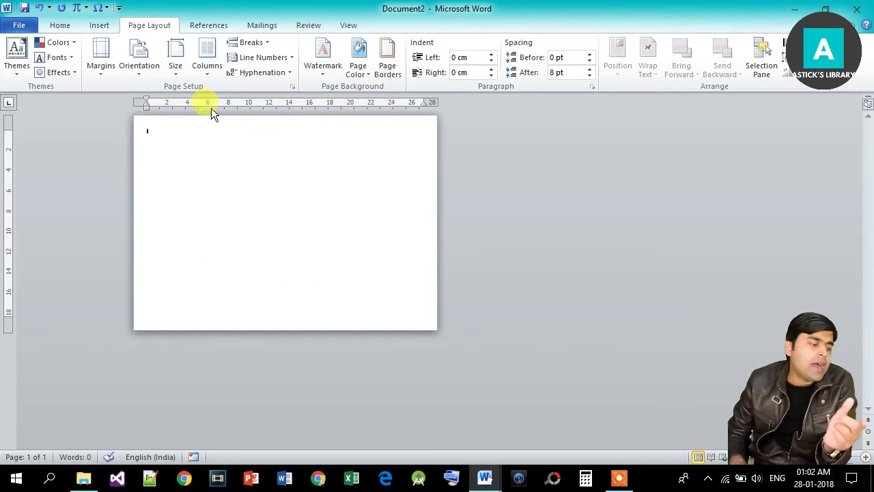
pyautogui.click(174, 69)
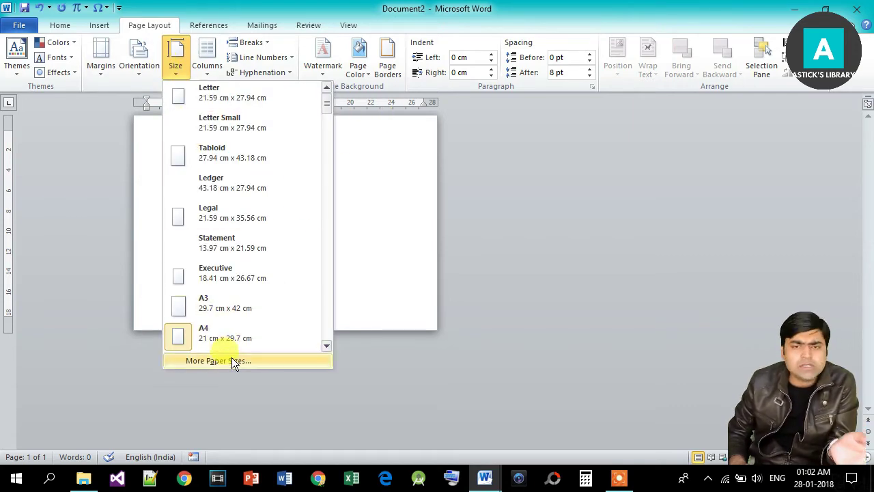
pyautogui.click(200, 343)
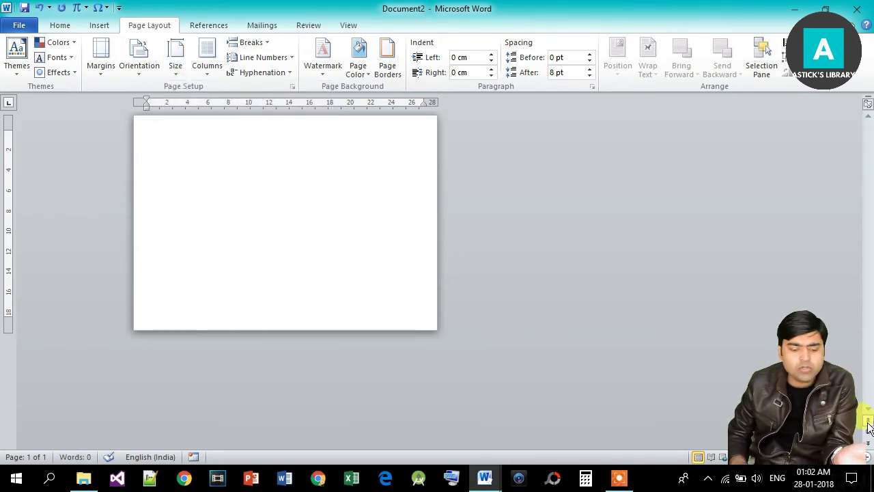
pyautogui.click(866, 456)
pyautogui.click(866, 456)
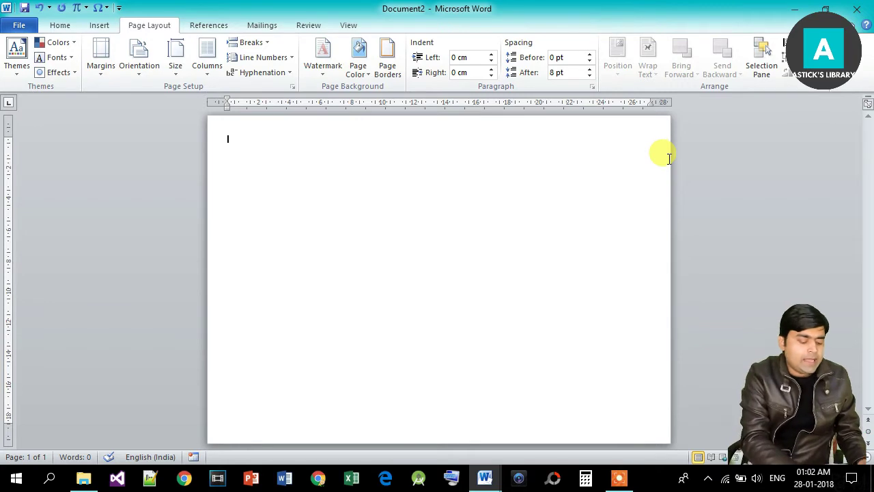
# Type the heading OUR HIGH SCHOOL and centre it.
pyautogui.write('our')
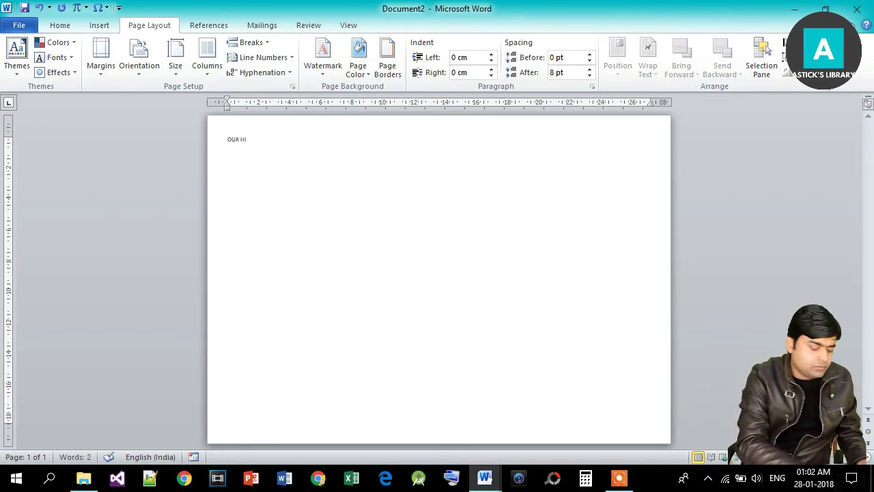
pyautogui.write(' HIGH SCHOOL')
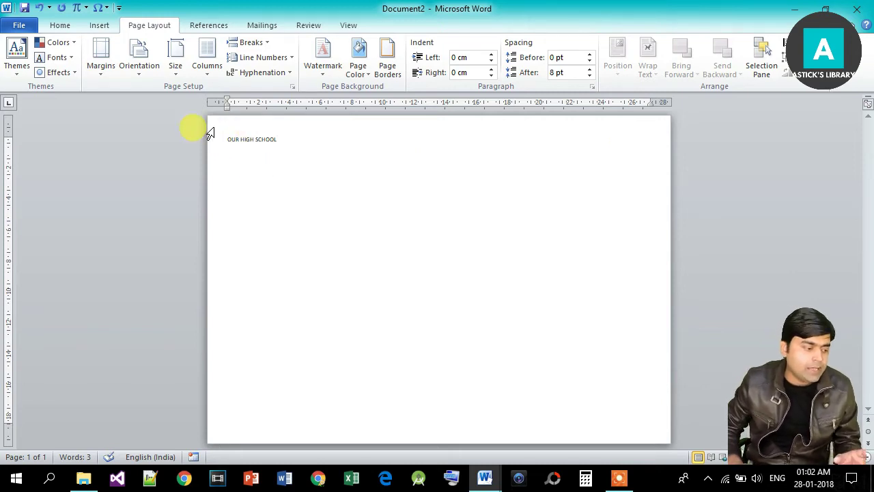
pyautogui.click(60, 26)
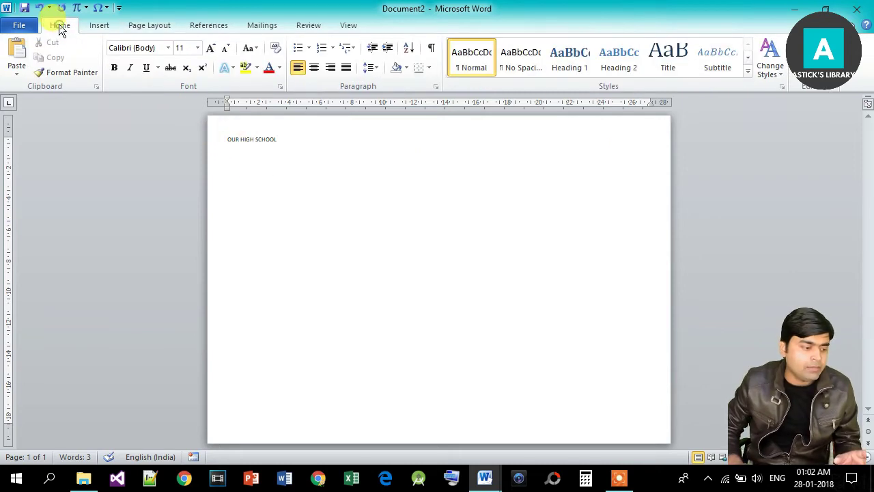
pyautogui.click(312, 69)
# Add a centred scratch line, dhdhdhdh, beneath the heading.
pyautogui.click(464, 138)
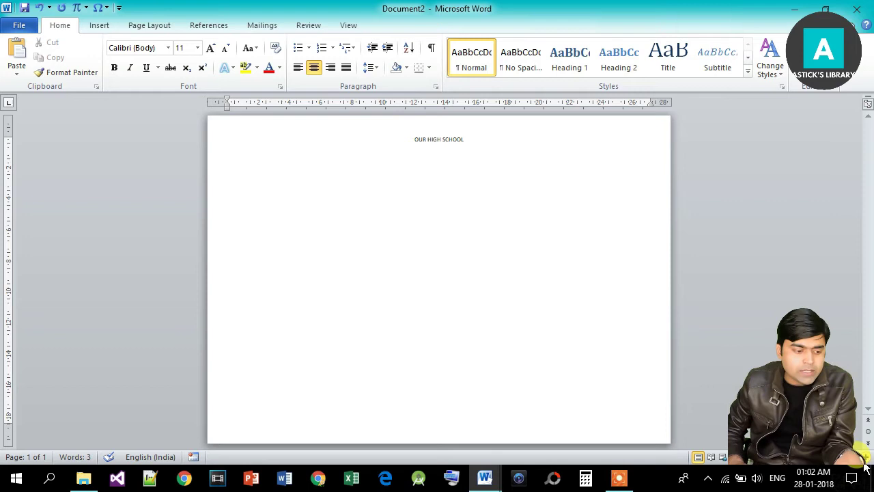
pyautogui.scroll(7, 437, 317)
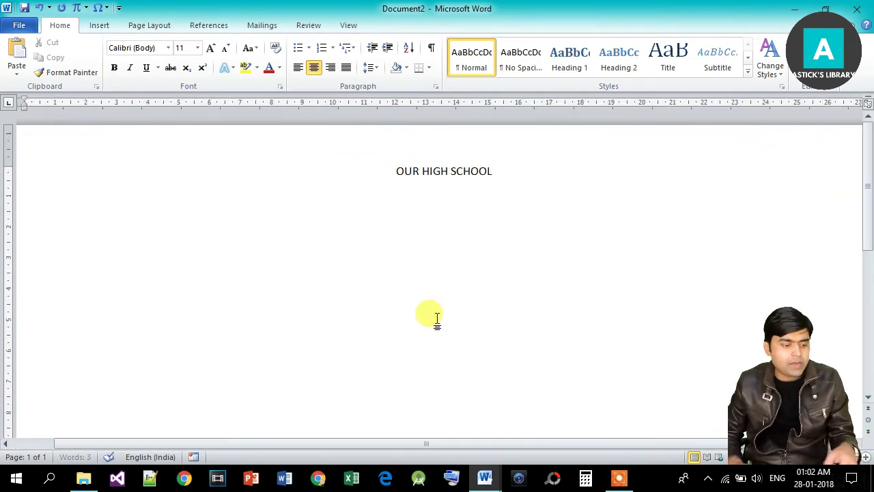
pyautogui.write('dhdhdhdh')
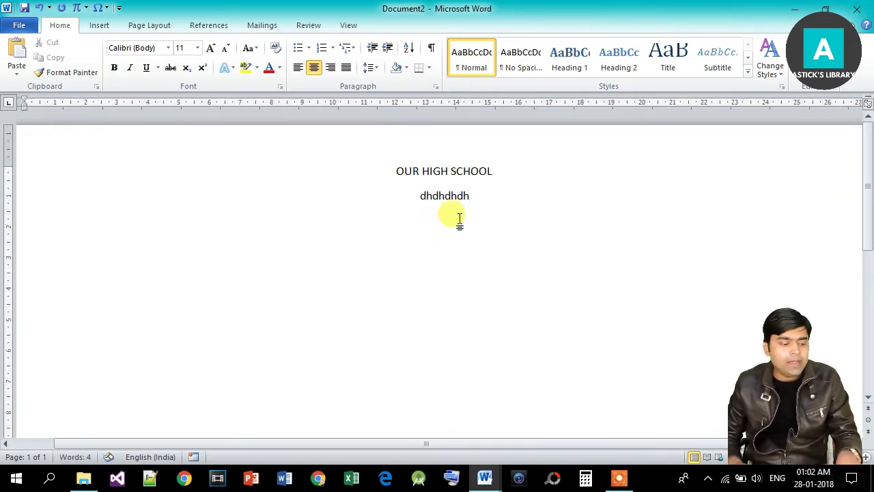
pyautogui.press('Return')
# Type two more scratch lines, then select and delete all three.
pyautogui.write('fddfhdzfhfdh')
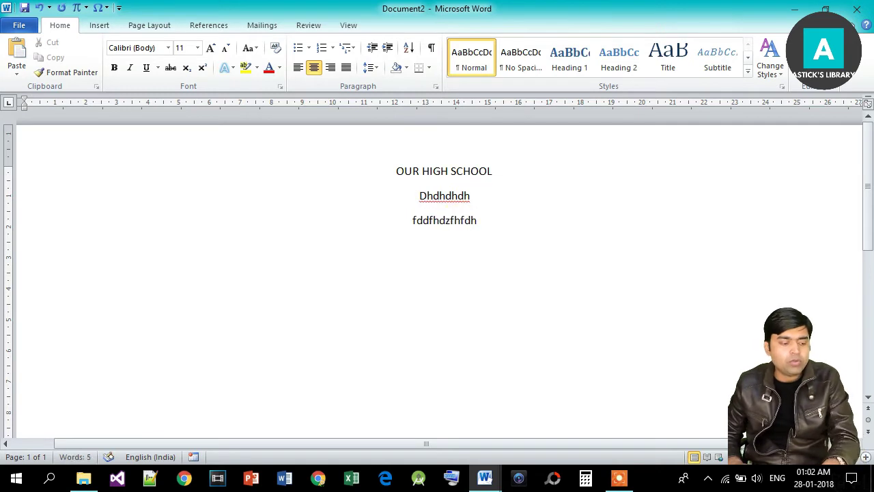
pyautogui.press('Return')
pyautogui.write('hththt')
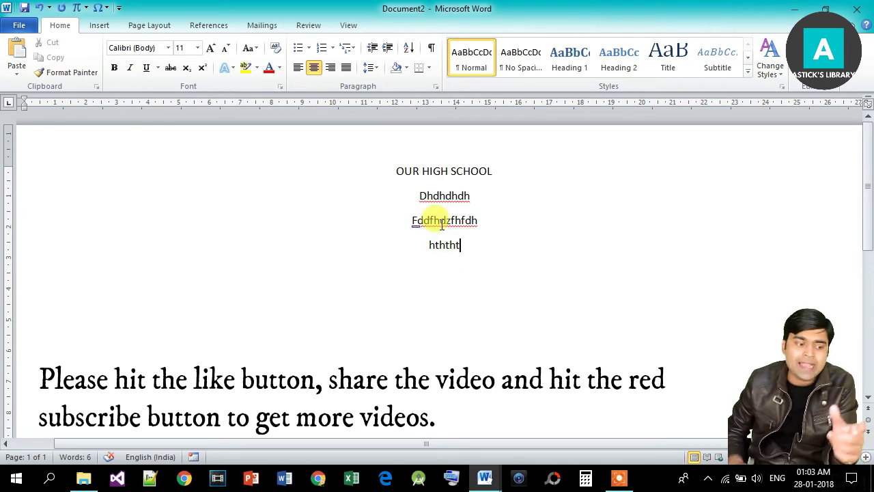
pyautogui.moveTo(470, 242); pyautogui.dragTo(421, 200)
pyautogui.press('BackSpace')
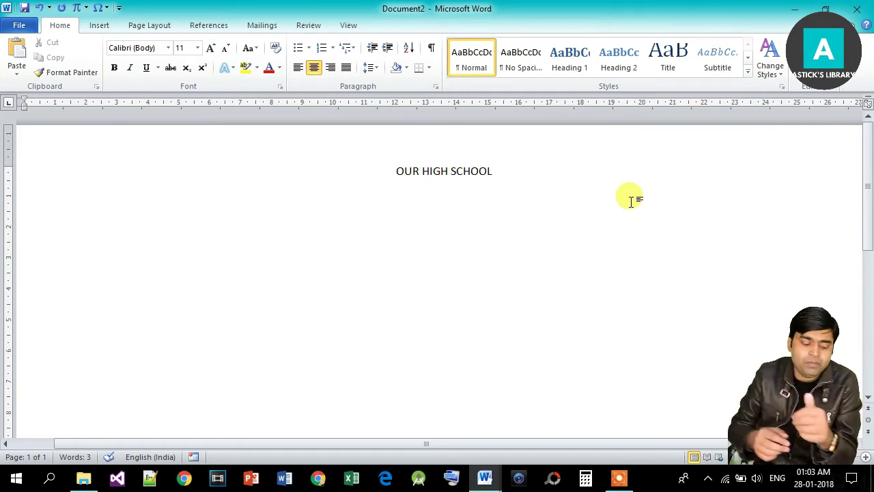
# Type dgfdgfdf directly under the heading and erase the extra test line after it.
pyautogui.press('Return')
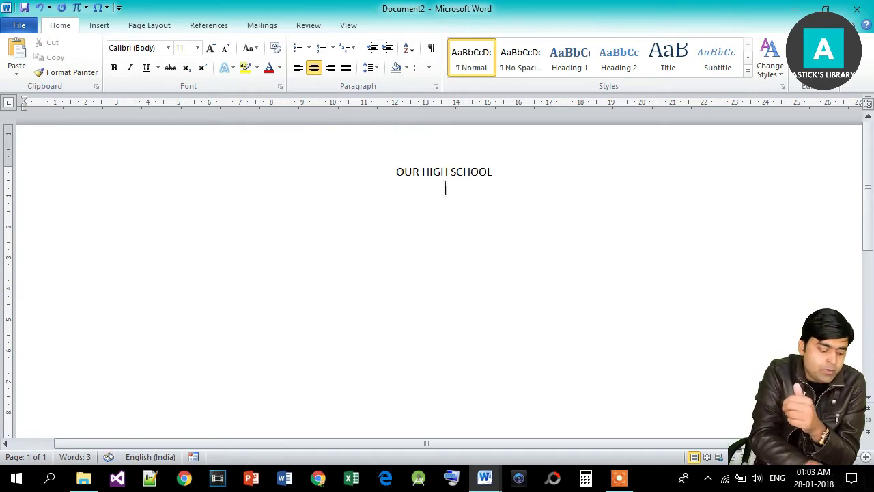
pyautogui.write('dgfdgfdf')
pyautogui.press('Return')
pyautogui.write('cnfgdhgfdghfdg')
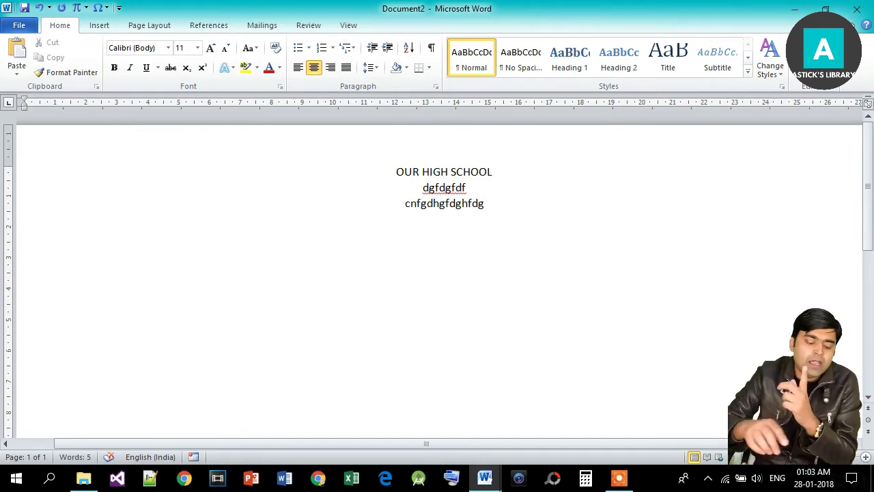
pyautogui.press('BackSpace')
pyautogui.press('BackSpace')
pyautogui.press('BackSpace')
pyautogui.press('BackSpace')
pyautogui.press('BackSpace')
pyautogui.press('BackSpace')
pyautogui.press('BackSpace')
pyautogui.press('BackSpace')
pyautogui.press('BackSpace')
pyautogui.press('BackSpace')
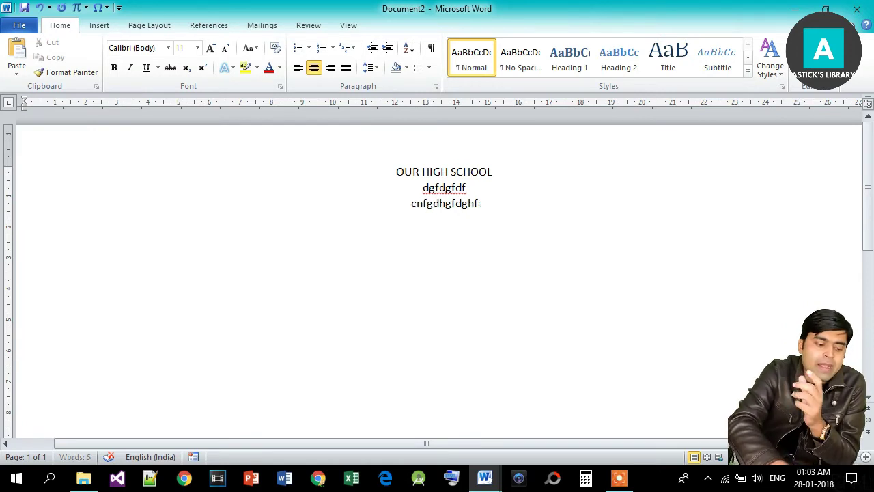
pyautogui.press('BackSpace')
pyautogui.press('BackSpace')
pyautogui.press('BackSpace')
pyautogui.press('BackSpace')
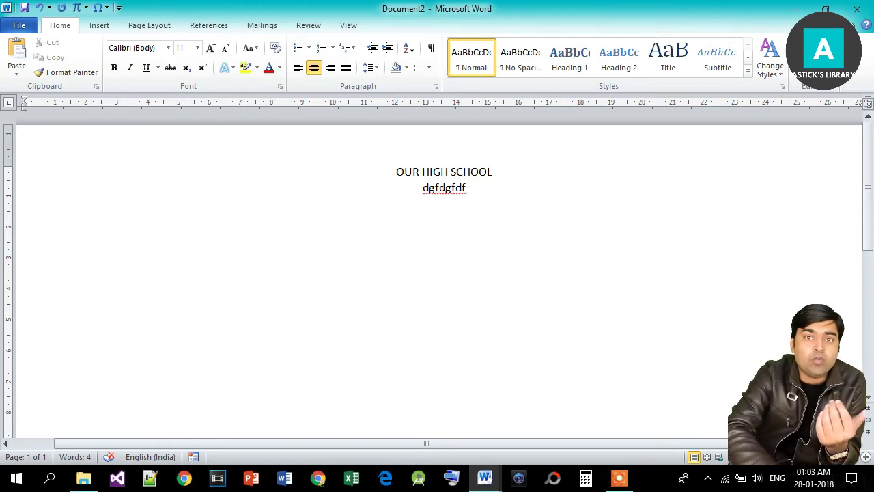
# Replace the test line with (GOVT.), then add the address line and EVOLUTION REPORT 2018.
pyautogui.press('BackSpace')
pyautogui.press('BackSpace')
pyautogui.press('BackSpace')
pyautogui.press('BackSpace')
pyautogui.press('BackSpace')
pyautogui.press('BackSpace')
pyautogui.press('BackSpace')
pyautogui.press('BackSpace')
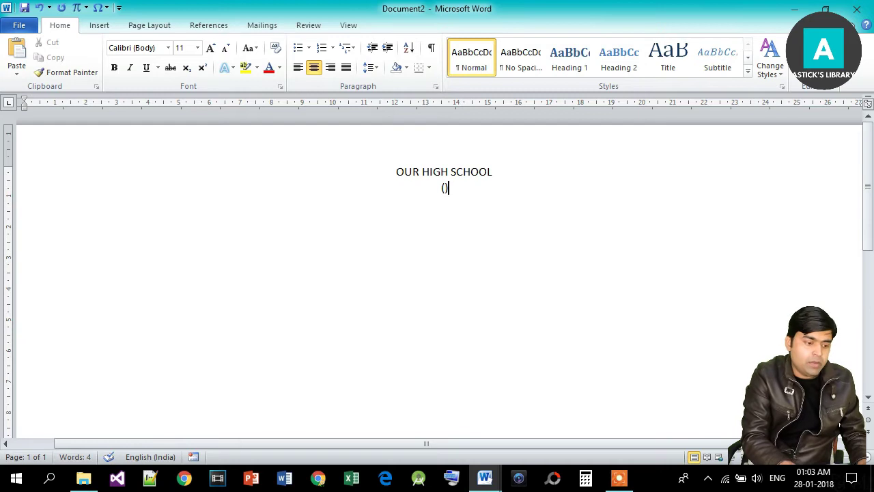
pyautogui.write('GOVT)')
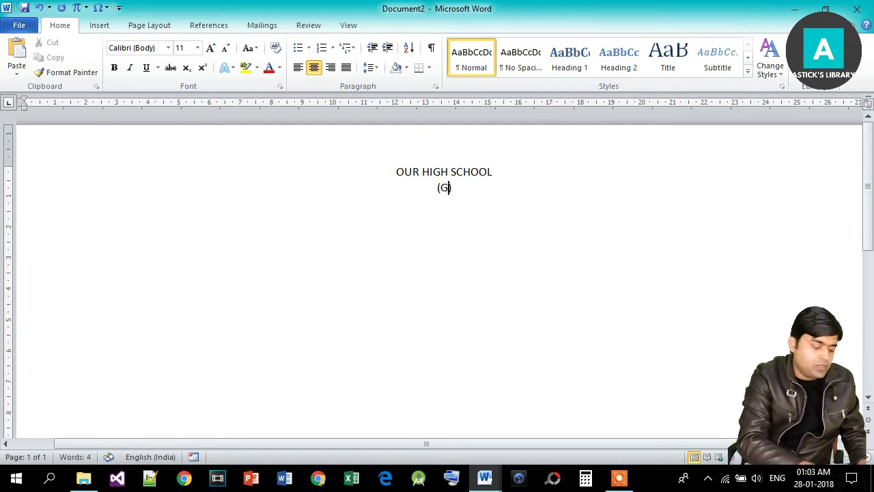
pyautogui.write('>)')
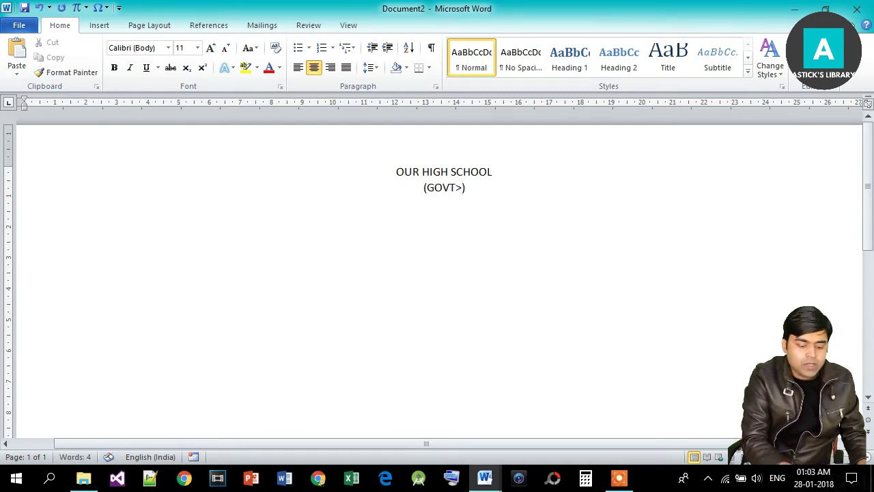
pyautogui.press('BackSpace')
pyautogui.write('.')
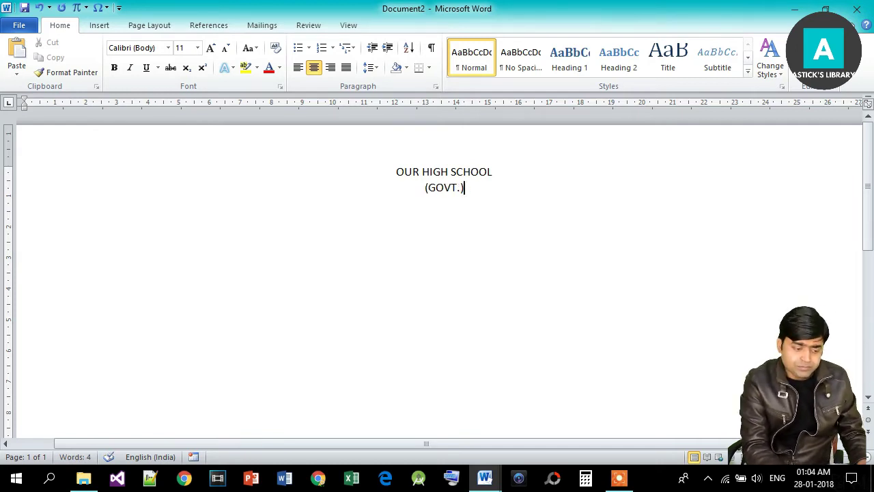
pyautogui.press('Return')
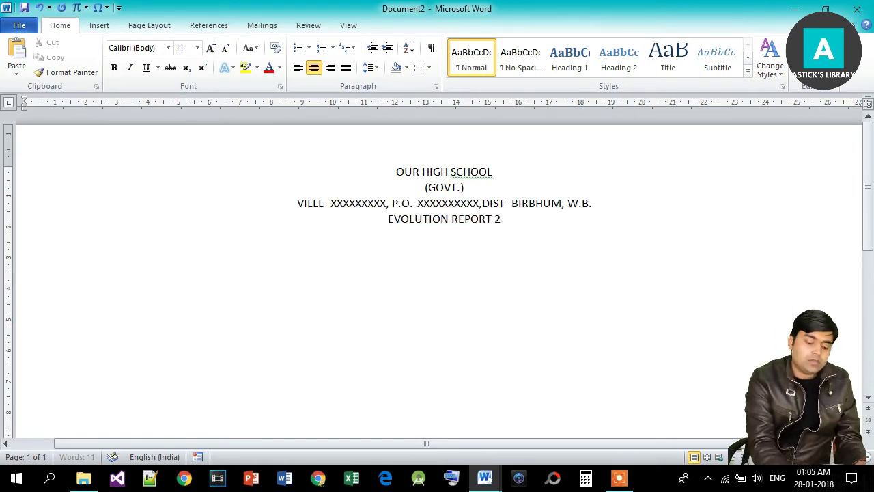
pyautogui.write('018')
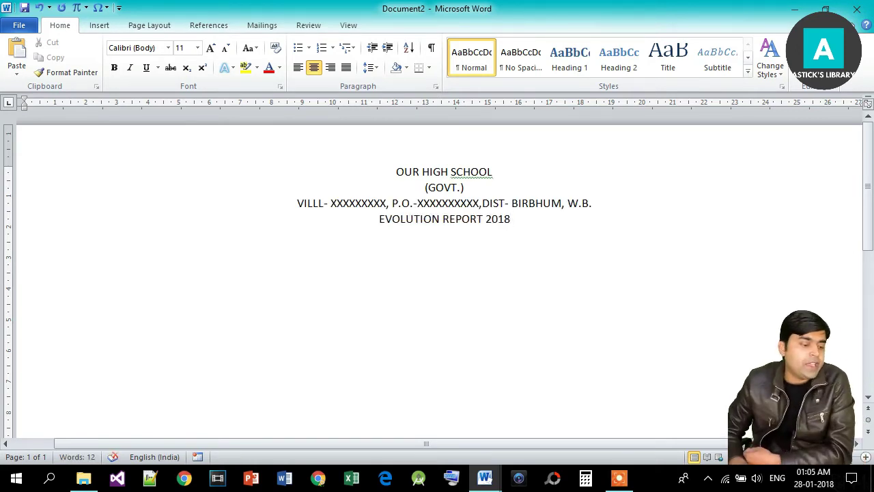
# Make the OUR HIGH SCHOOL heading 22-pt Cambria.
pyautogui.click(787, 456)
pyautogui.click(787, 456)
pyautogui.moveTo(377, 157); pyautogui.dragTo(487, 147)
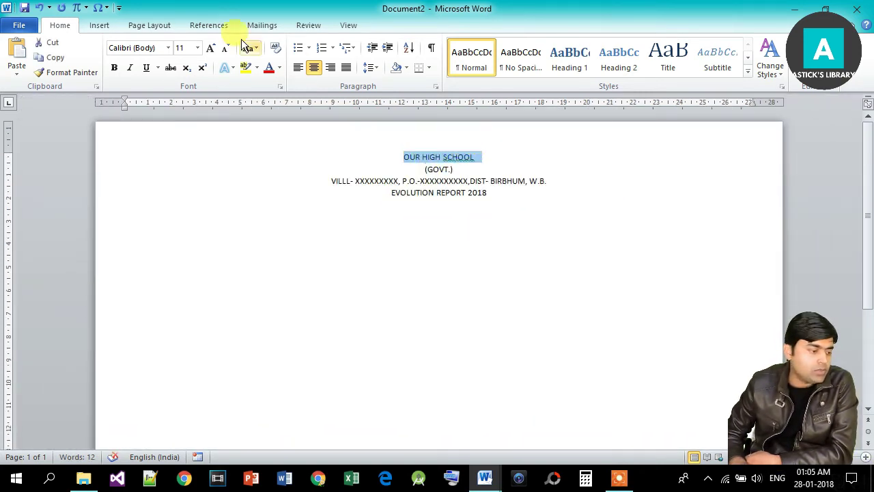
pyautogui.click(198, 48)
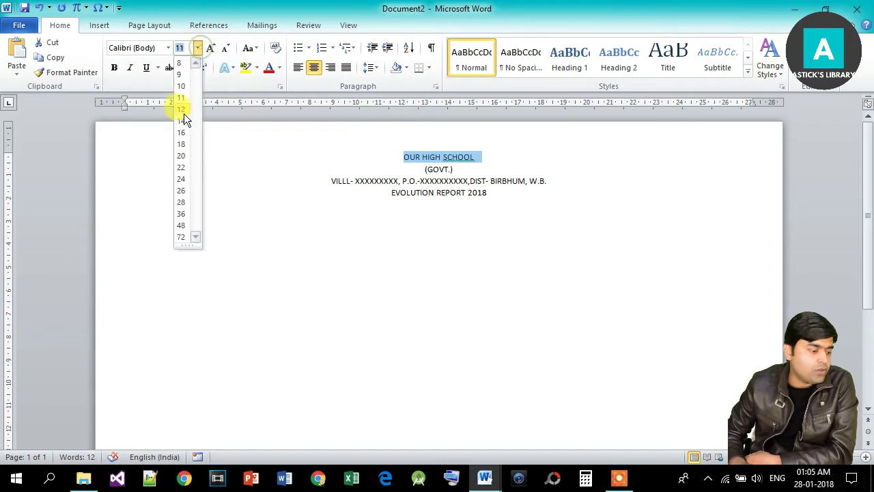
pyautogui.click(183, 167)
pyautogui.click(168, 48)
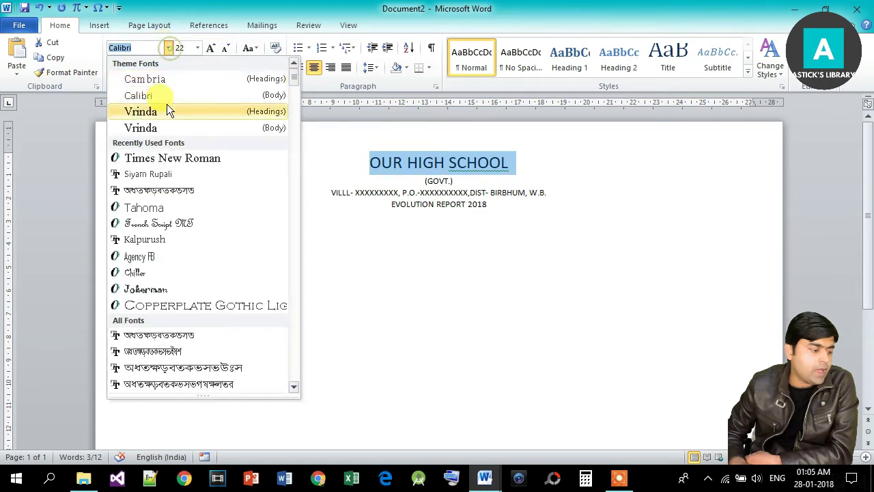
pyautogui.click(163, 82)
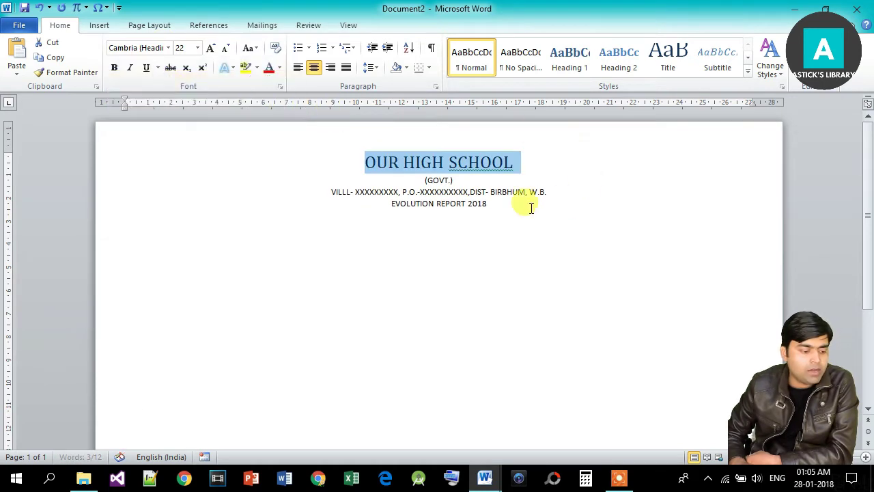
# Set the three lines under the heading in Times New Roman.
pyautogui.moveTo(412, 177); pyautogui.dragTo(489, 205)
pyautogui.click(170, 46)
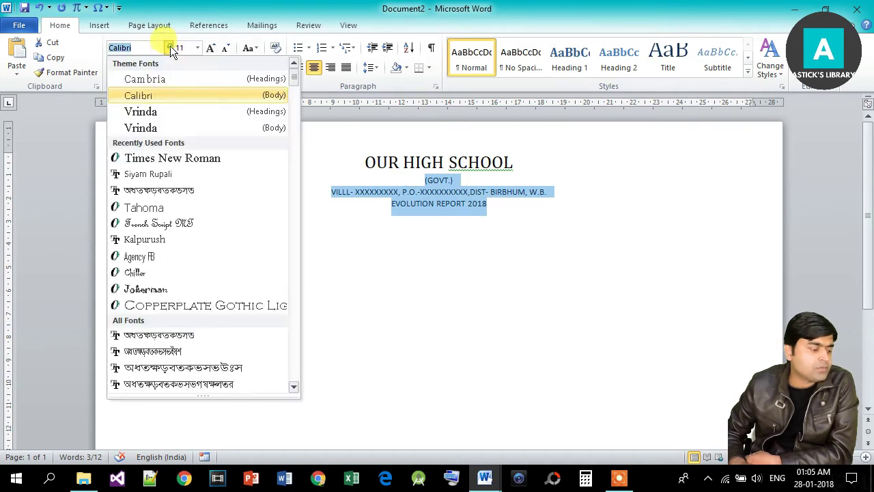
pyautogui.click(178, 159)
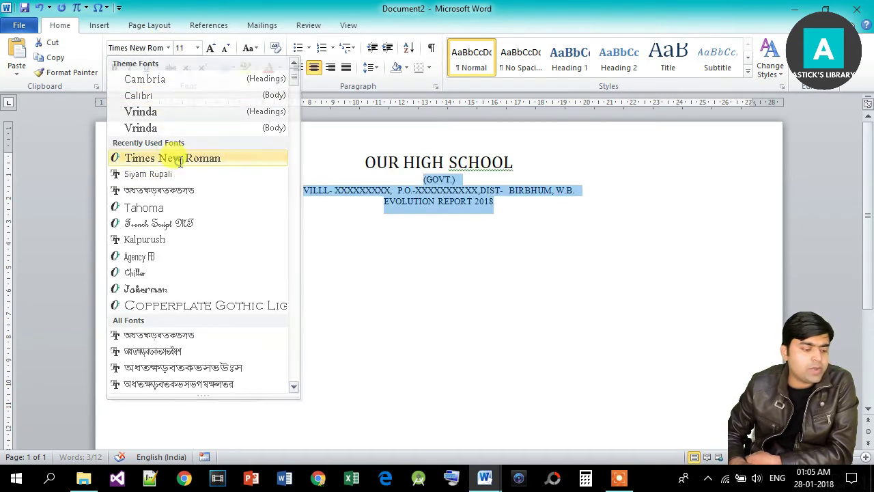
pyautogui.click(508, 211)
# Make EVOLUTION REPORT 2018 bold, italic and underlined, then start a new line below.
pyautogui.moveTo(403, 201); pyautogui.dragTo(511, 199)
pyautogui.click(129, 68)
pyautogui.click(146, 69)
pyautogui.click(114, 68)
pyautogui.click(462, 209)
pyautogui.click(517, 218)
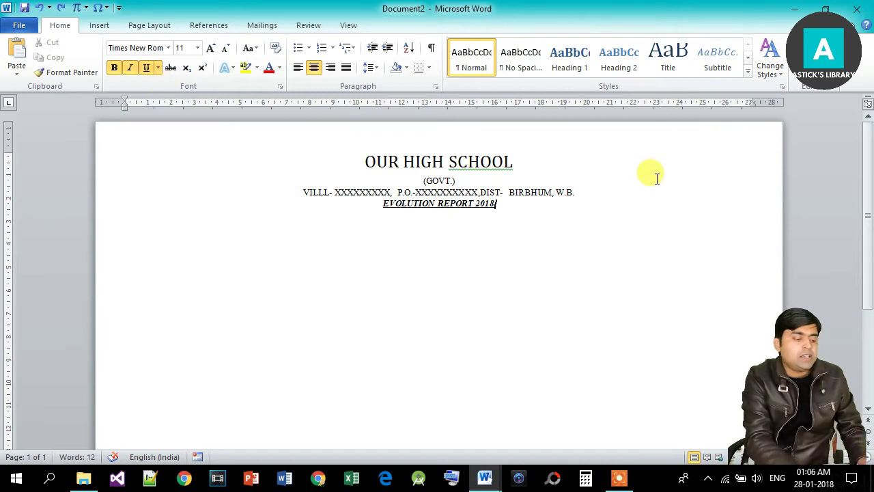
pyautogui.press('Return')
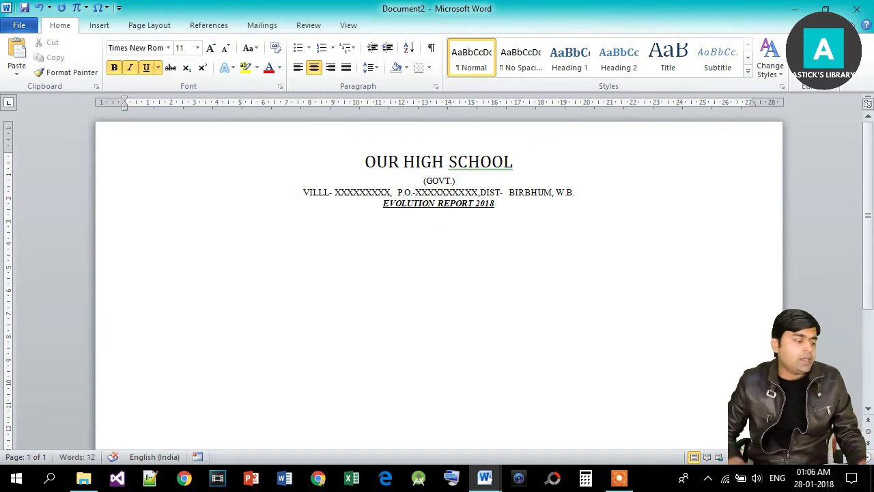
# Start a plain left-aligned Name: line and set ruler tab stops for Class:, Sec: and Roll:.
pyautogui.click(114, 67)
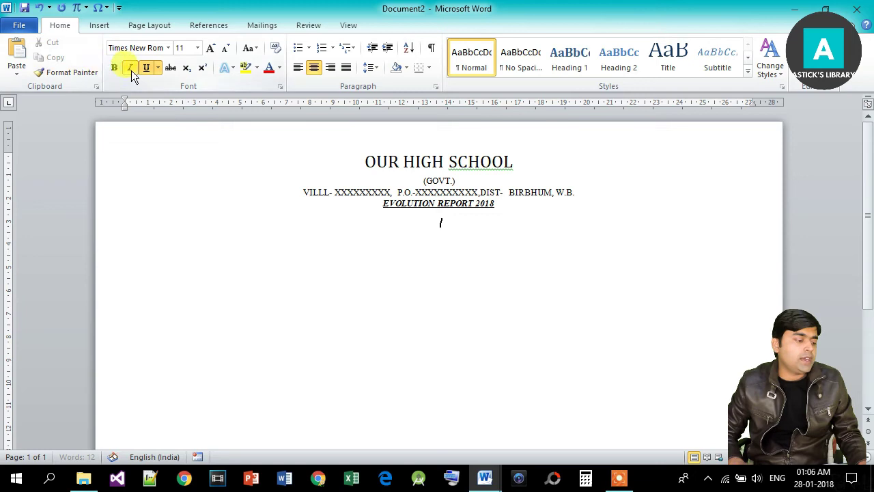
pyautogui.click(149, 70)
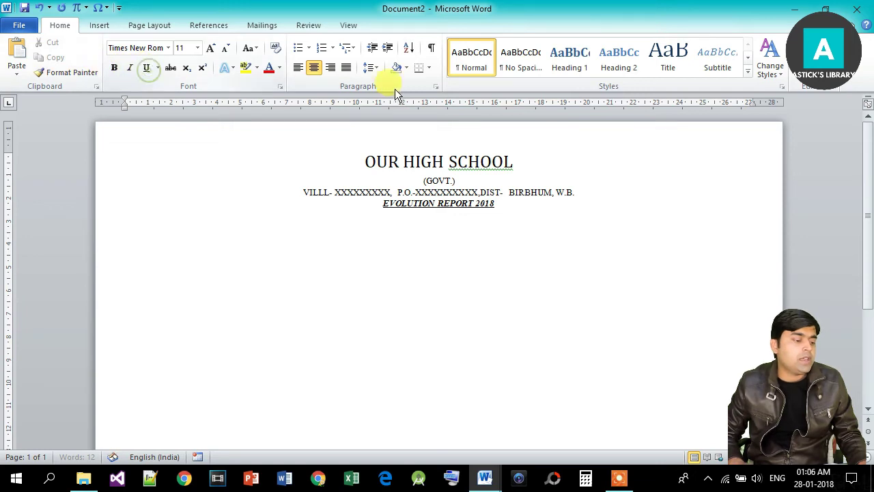
pyautogui.click(298, 68)
pyautogui.write('na')
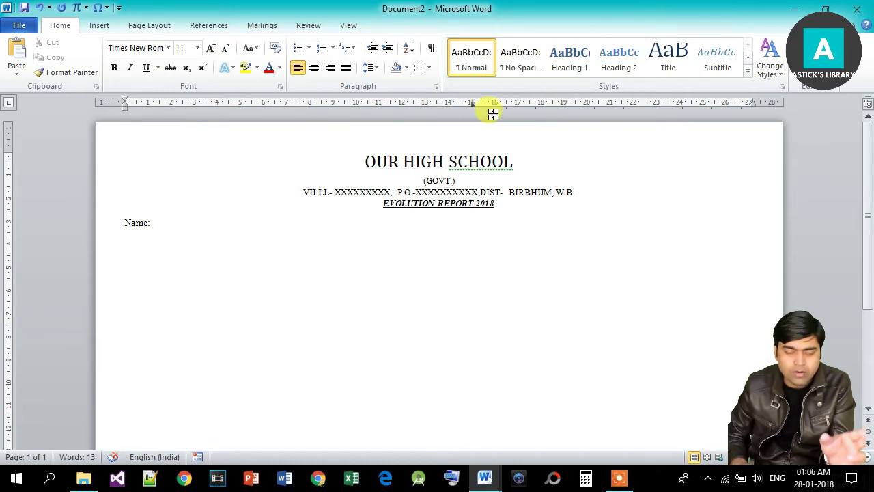
pyautogui.click(558, 107)
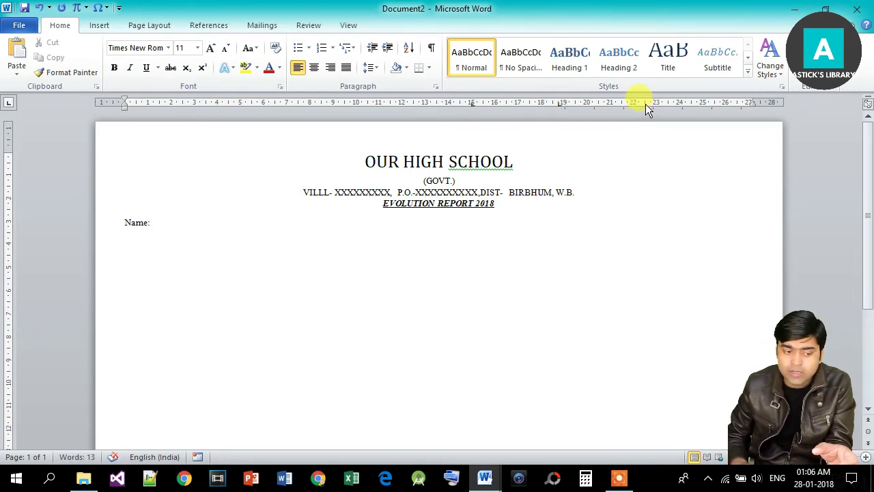
pyautogui.click(647, 106)
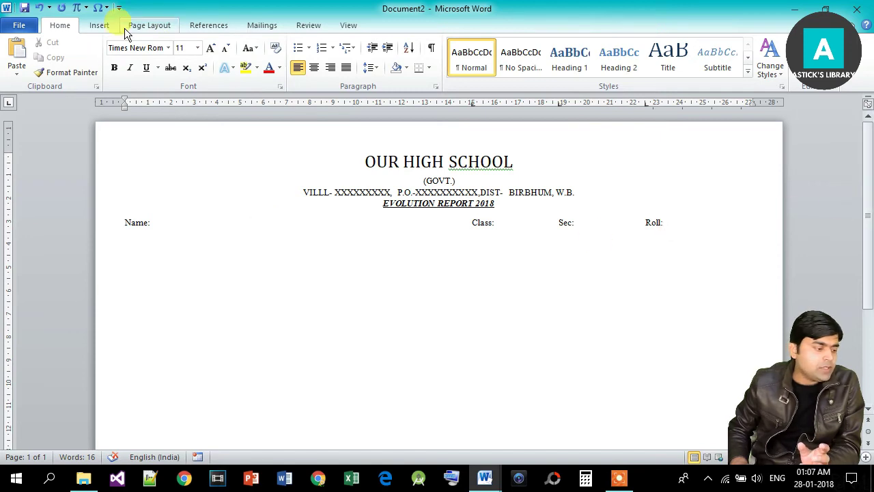
# Draw a thick black horizontal line under the Name–Roll row.
pyautogui.click(99, 26)
pyautogui.click(198, 75)
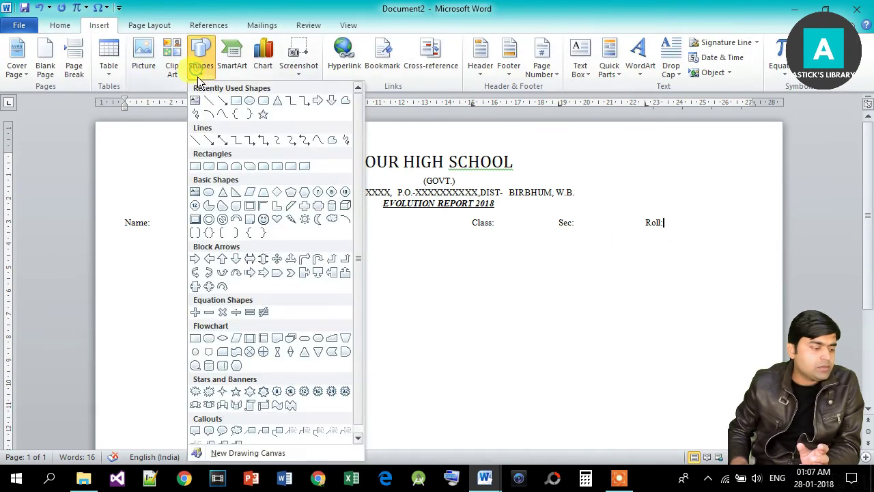
pyautogui.click(208, 100)
pyautogui.moveTo(119, 234)
pyautogui.mouseDown()
pyautogui.moveTo(773, 235)
pyautogui.moveTo(758, 235)
pyautogui.mouseUp()
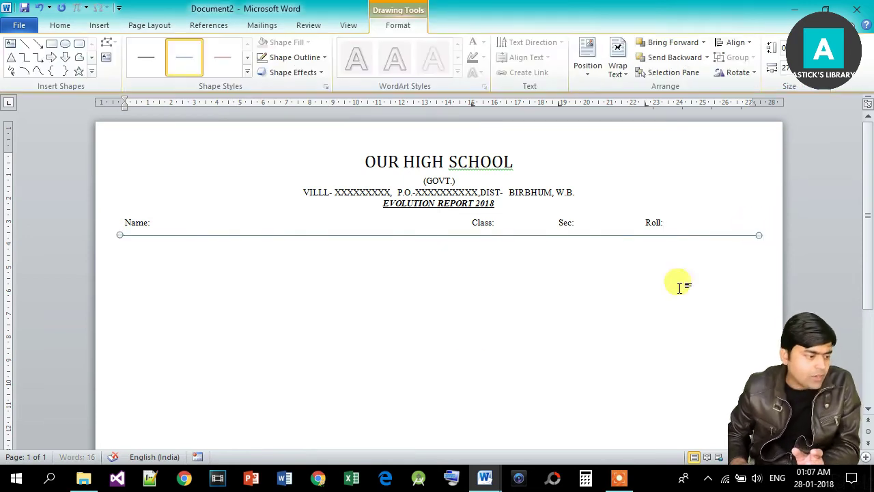
pyautogui.click(247, 71)
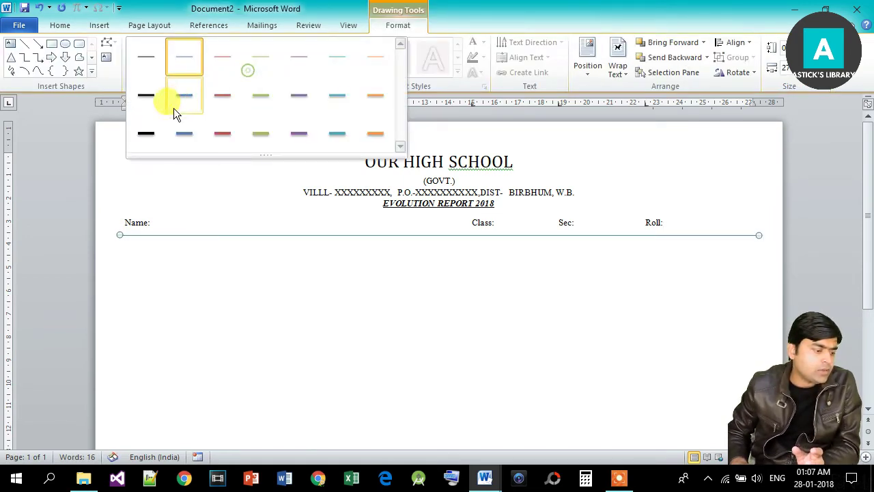
pyautogui.click(145, 99)
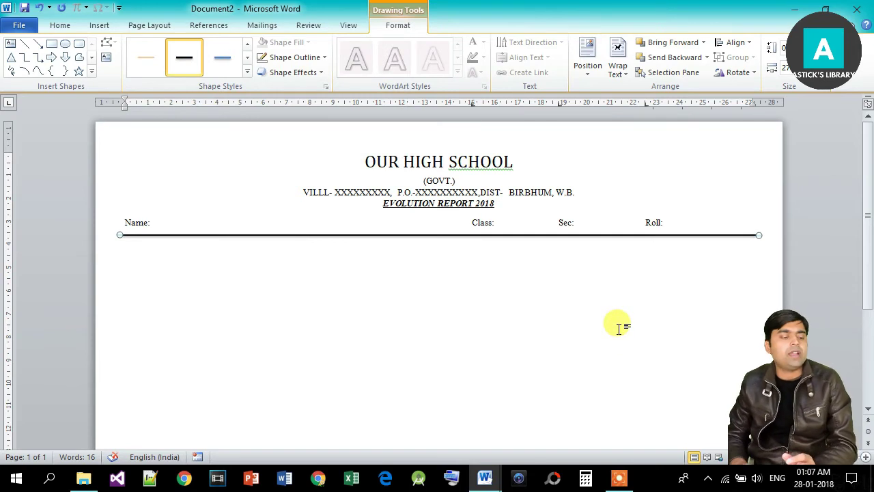
pyautogui.click(618, 326)
# Reduce the top margin on the ruler and nudge the line up slightly.
pyautogui.moveTo(7, 150); pyautogui.dragTo(6, 138)
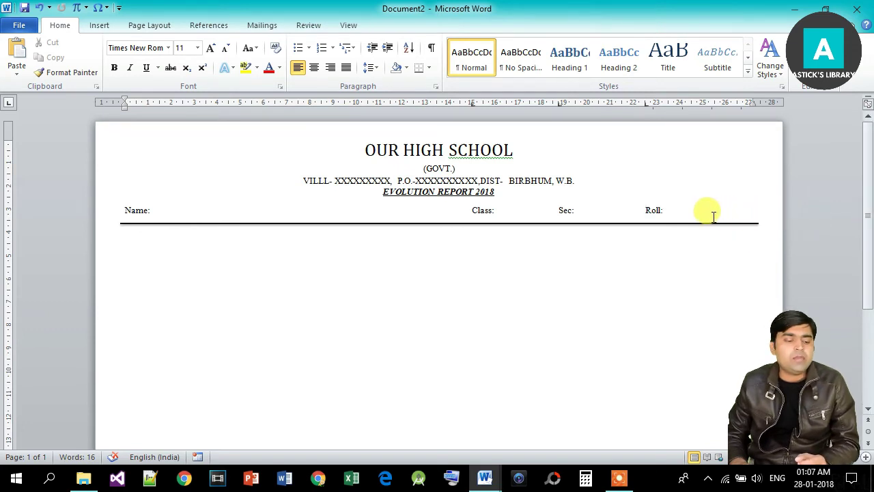
pyautogui.click(684, 212)
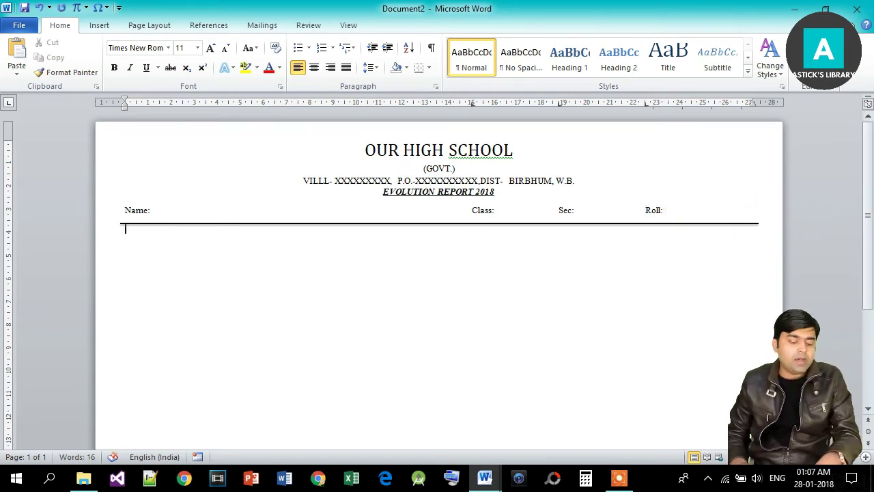
pyautogui.click(605, 224)
pyautogui.hotkey('ctrl', 'Up')
pyautogui.hotkey('ctrl', 'Up')
pyautogui.hotkey('ctrl', 'Up')
pyautogui.hotkey('ctrl', 'Up')
pyautogui.hotkey('ctrl', 'Up')
pyautogui.hotkey('ctrl', 'Up')
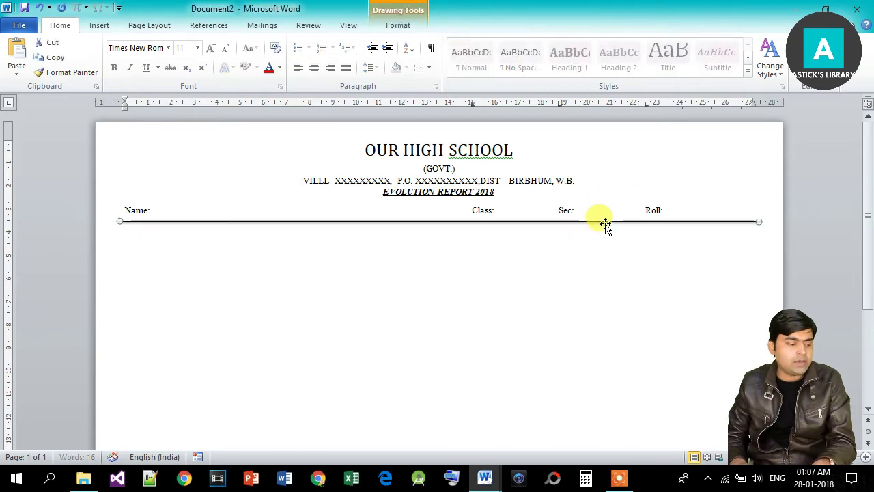
pyautogui.click(620, 253)
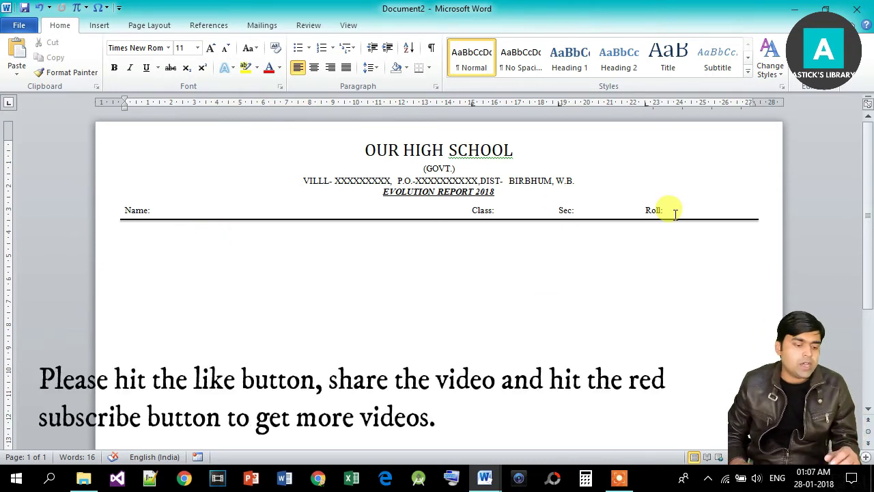
# Insert a one-row, two-column table below the rule and stretch it taller.
pyautogui.click(99, 25)
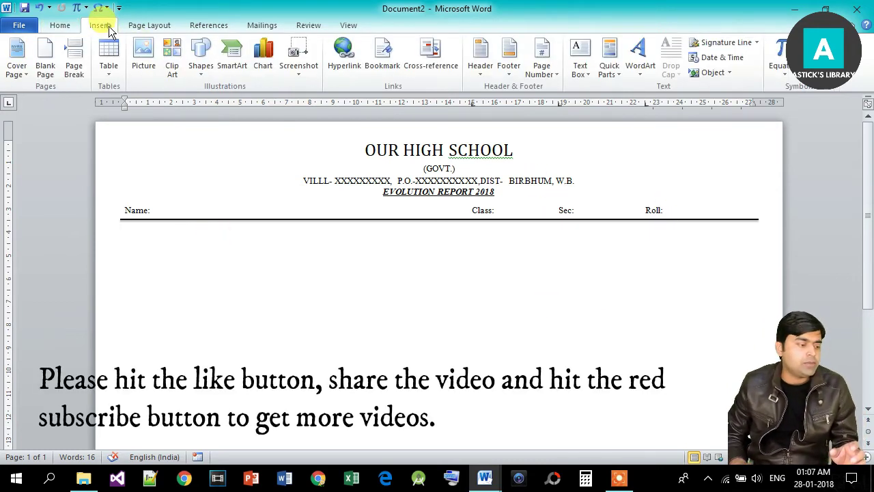
pyautogui.click(107, 62)
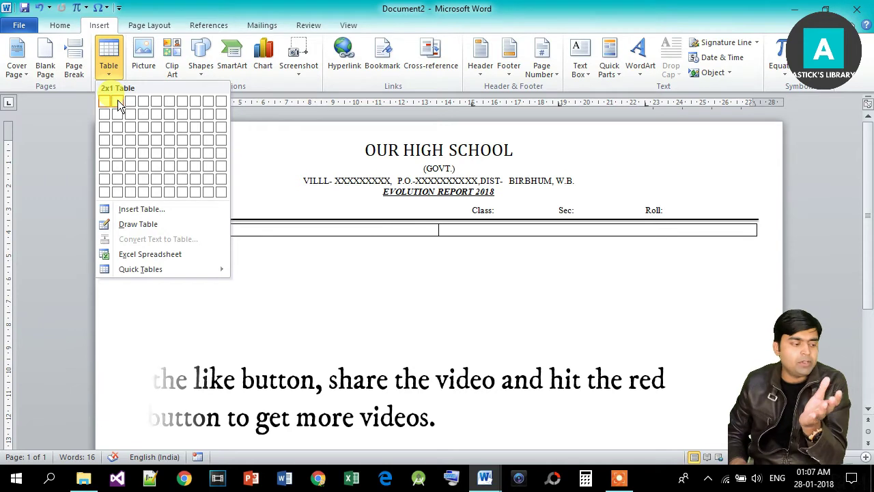
pyautogui.click(118, 103)
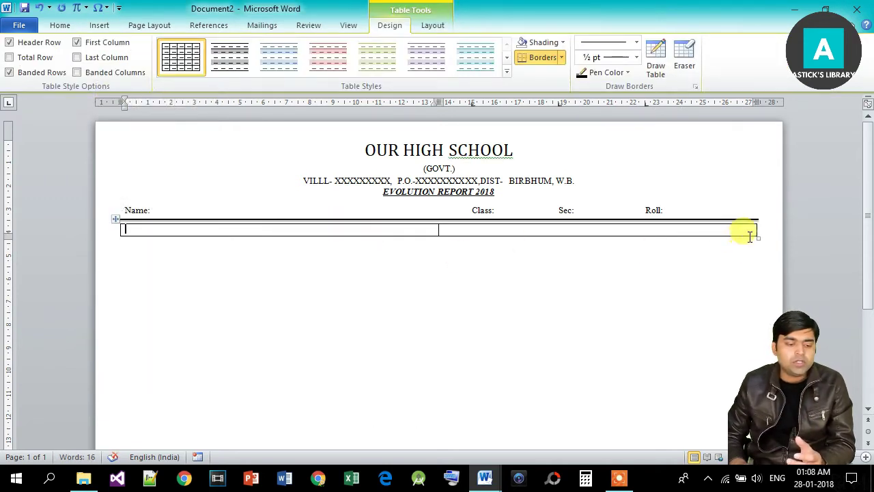
pyautogui.moveTo(759, 240); pyautogui.dragTo(766, 338)
pyautogui.moveTo(781, 429); pyautogui.dragTo(756, 399)
pyautogui.moveTo(866, 271); pyautogui.dragTo(862, 250)
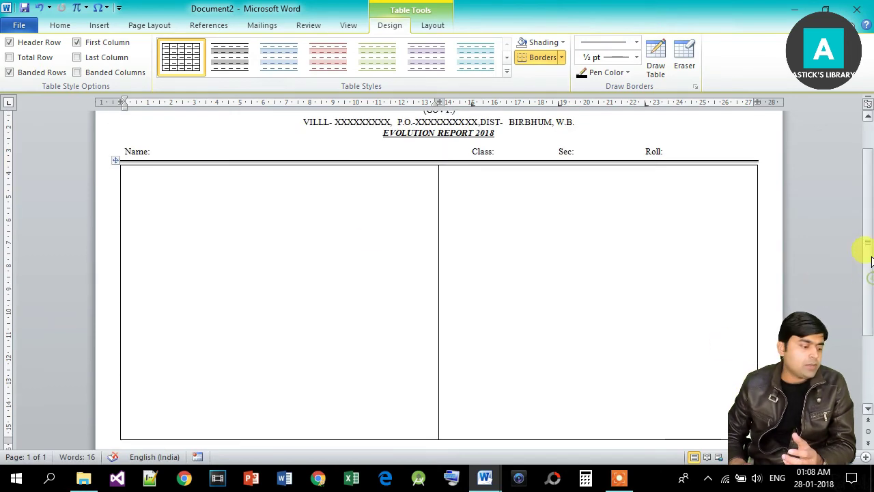
# Fit the table to the page width and move the column divider left.
pyautogui.click(117, 169)
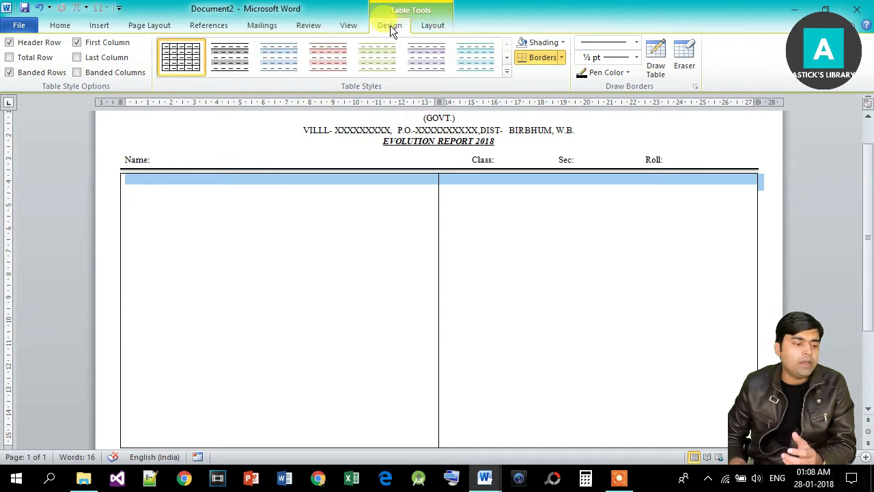
pyautogui.click(432, 25)
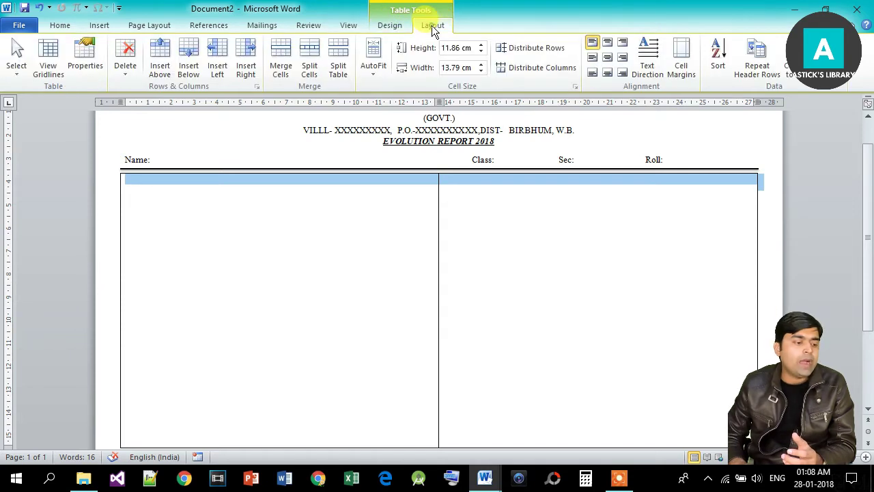
pyautogui.click(371, 69)
pyautogui.click(407, 104)
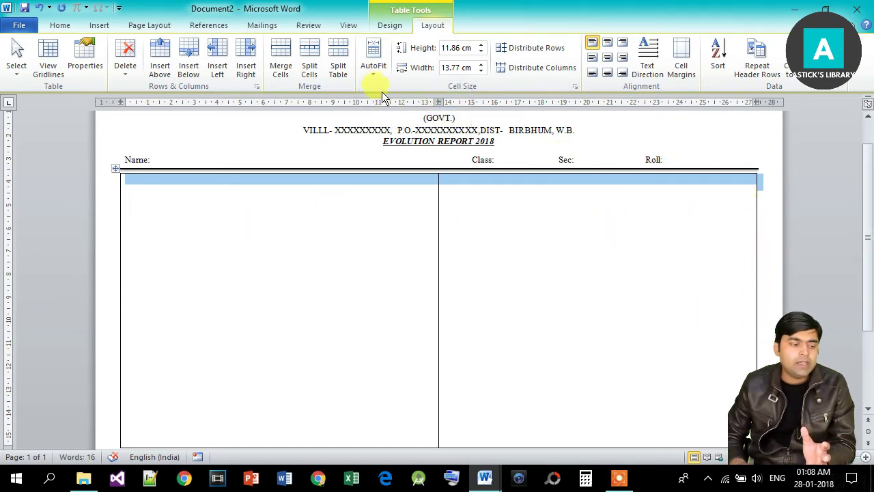
pyautogui.click(376, 71)
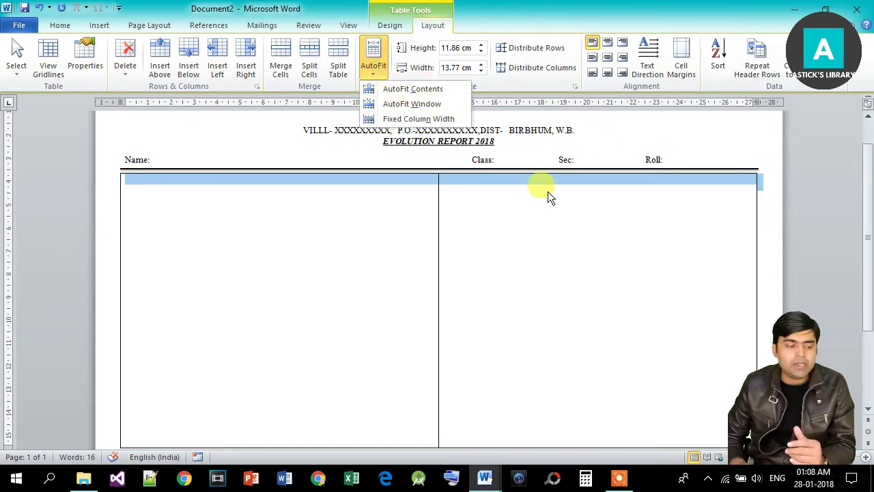
pyautogui.press('Escape')
pyautogui.click(448, 244)
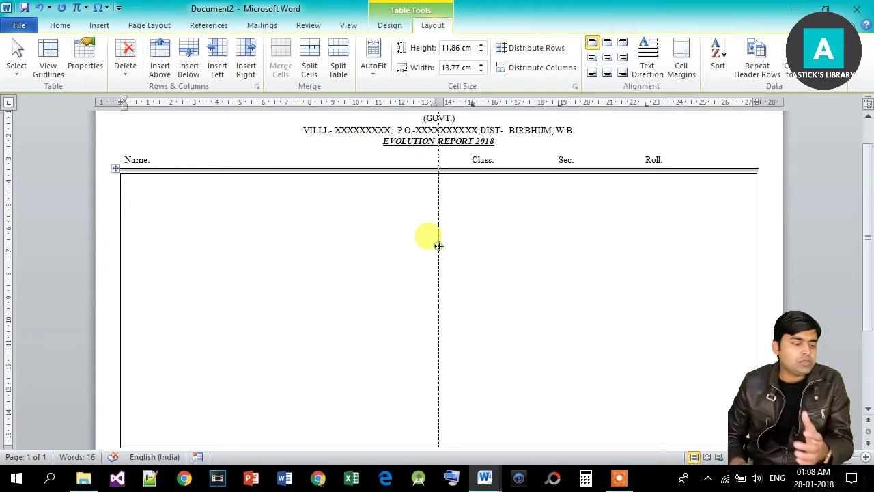
pyautogui.moveTo(438, 245); pyautogui.dragTo(345, 249)
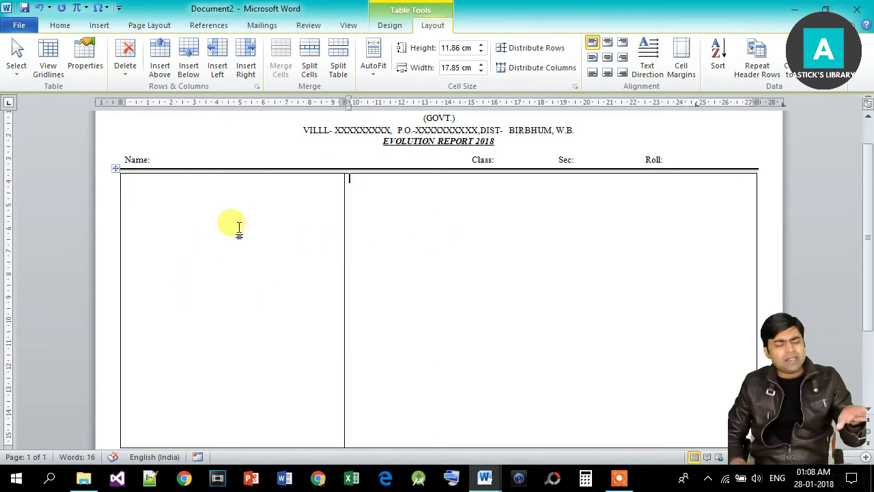
pyautogui.click(484, 478)
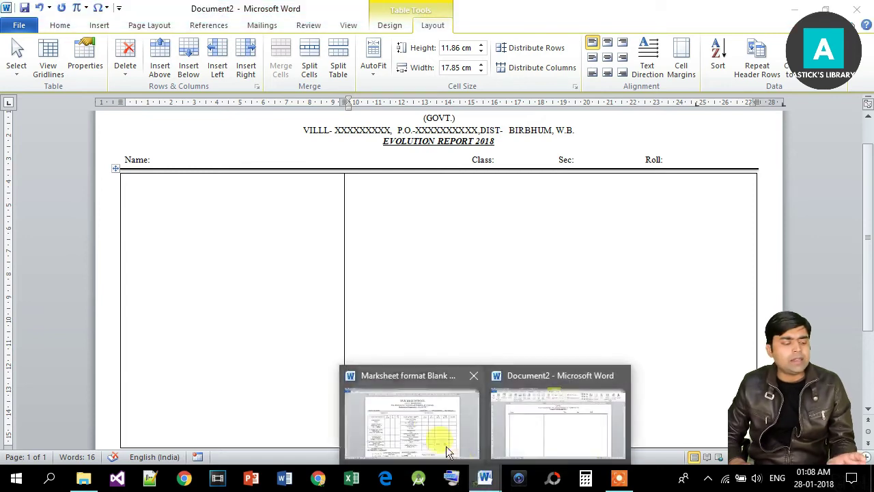
pyautogui.click(445, 430)
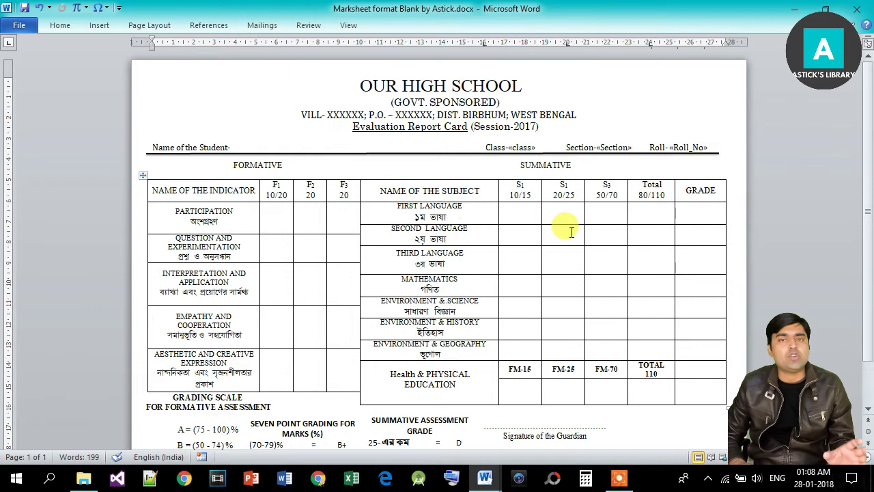
pyautogui.click(487, 478)
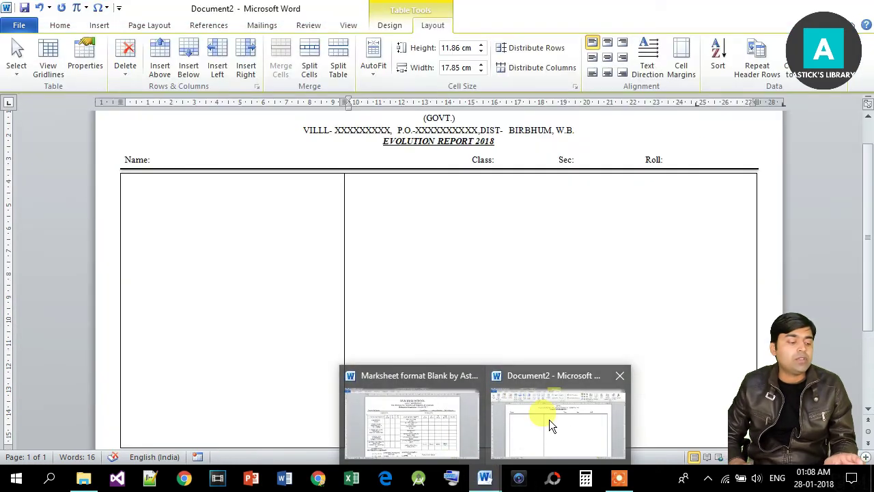
pyautogui.click(549, 419)
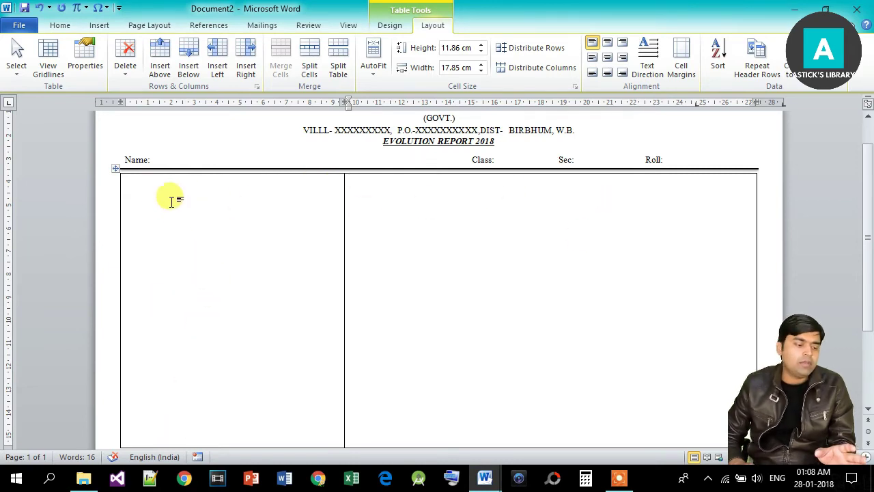
# Split the left column's cell into six rows.
pyautogui.moveTo(172, 200); pyautogui.dragTo(361, 191)
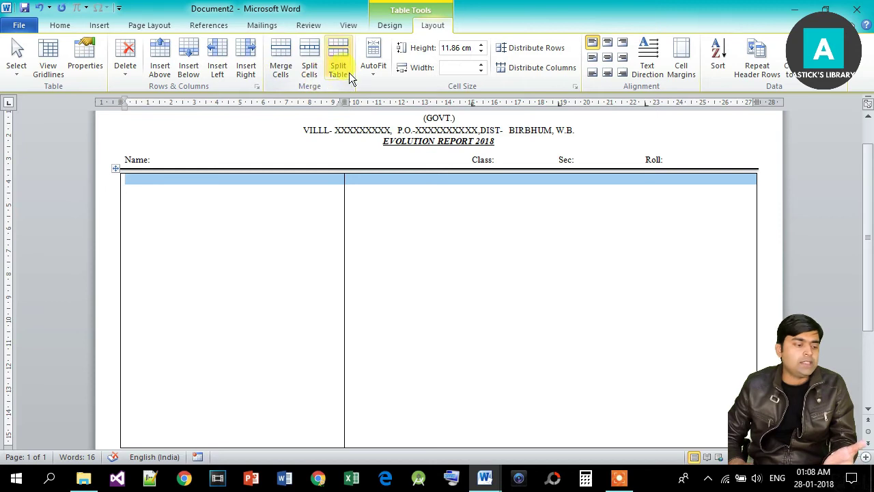
pyautogui.click(312, 77)
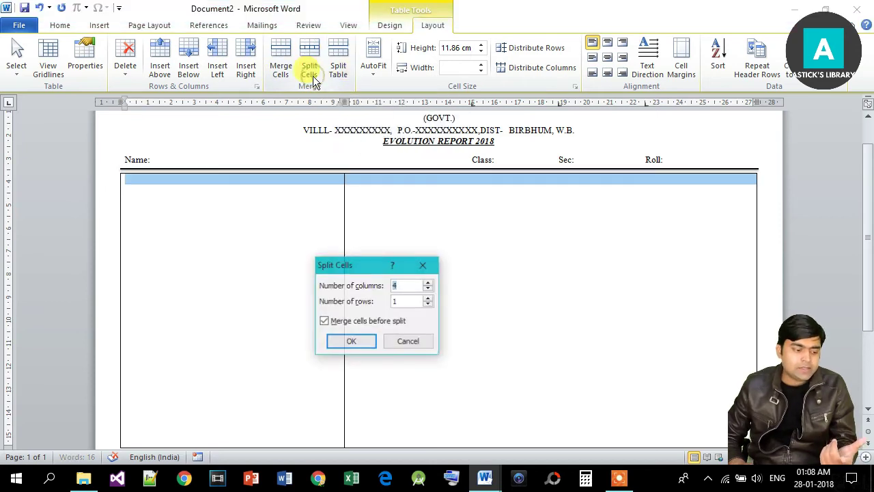
pyautogui.click(424, 265)
pyautogui.click(228, 244)
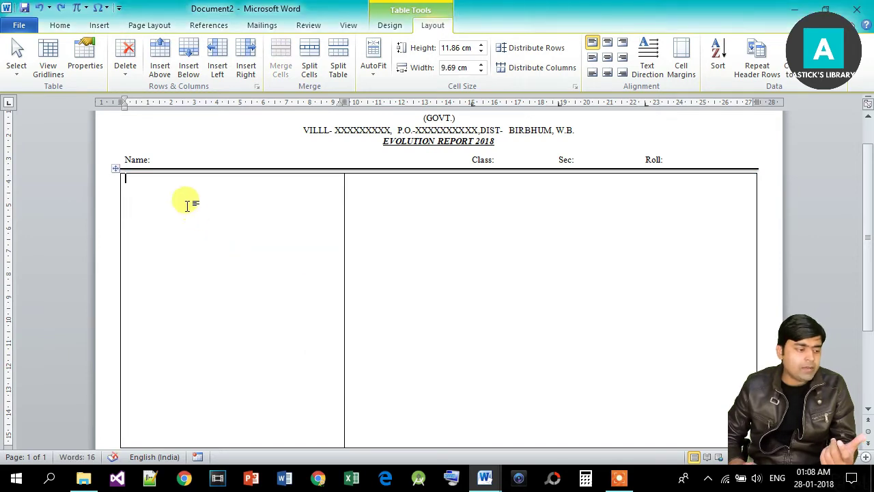
pyautogui.click(315, 73)
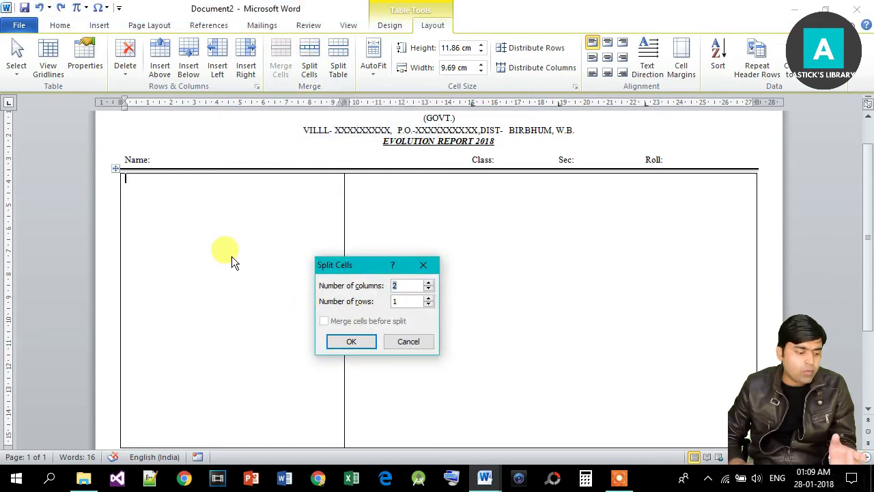
pyautogui.click(430, 298)
pyautogui.click(431, 297)
pyautogui.click(430, 297)
pyautogui.click(430, 298)
pyautogui.click(430, 297)
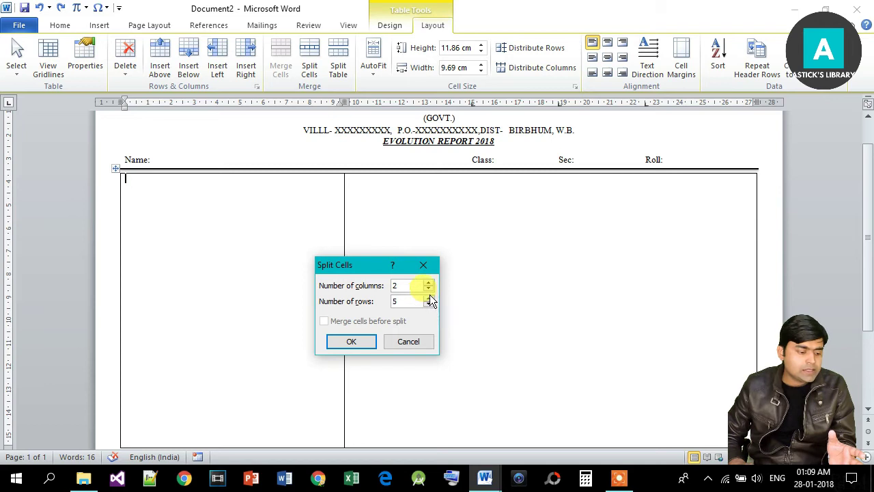
pyautogui.click(349, 339)
pyautogui.moveTo(867, 241); pyautogui.dragTo(860, 285)
pyautogui.scroll(5, 531, 205)
# Split the right column's cell into six rows with a single column.
pyautogui.click(367, 197)
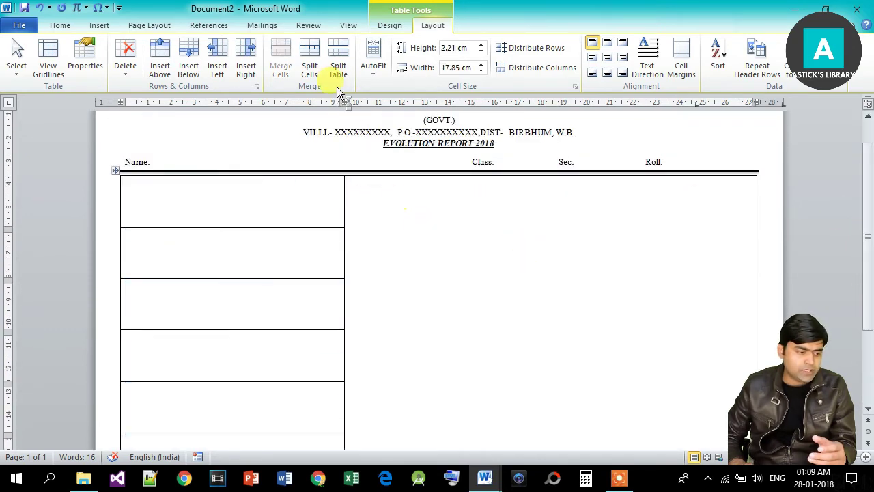
pyautogui.click(309, 70)
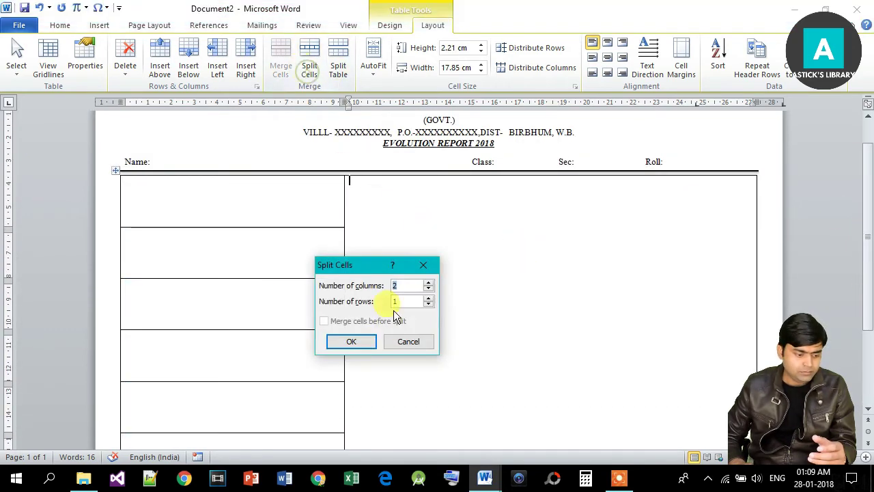
pyautogui.click(429, 289)
pyautogui.click(429, 290)
pyautogui.click(428, 290)
pyautogui.click(429, 289)
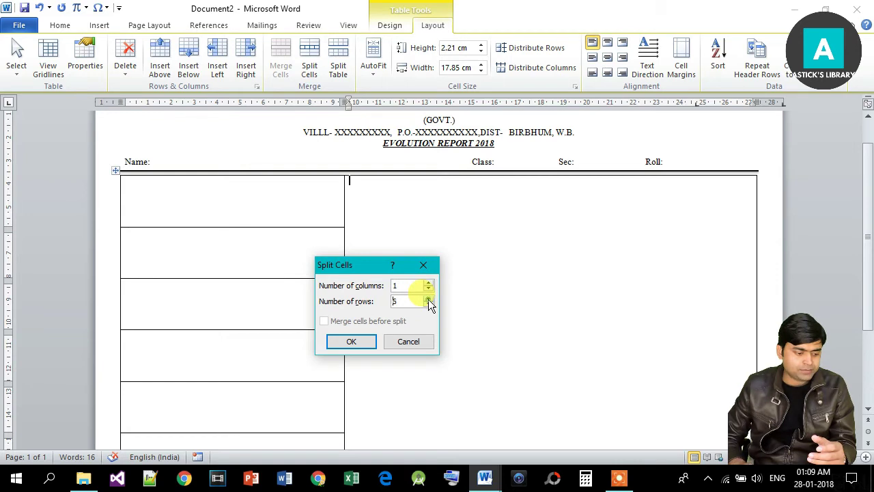
pyautogui.click(351, 340)
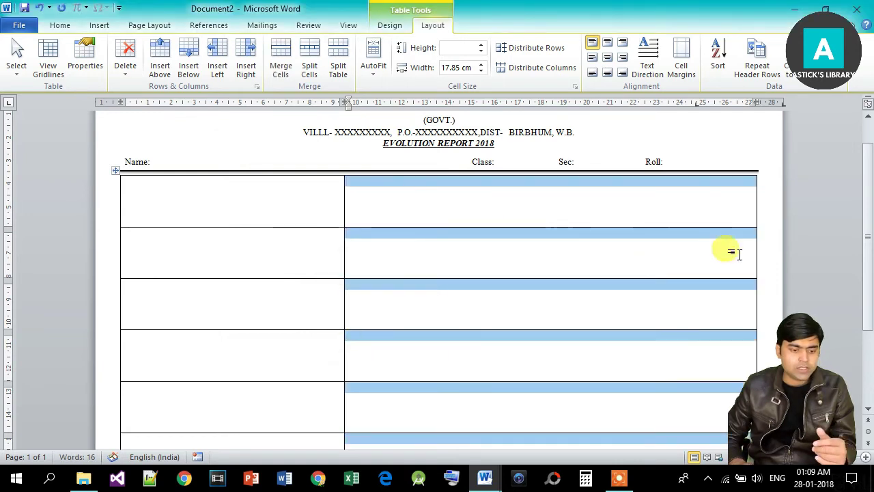
pyautogui.click(846, 286)
pyautogui.moveTo(861, 248)
pyautogui.mouseDown()
pyautogui.moveTo(861, 289)
pyautogui.moveTo(871, 256)
pyautogui.moveTo(860, 289)
pyautogui.moveTo(867, 241)
pyautogui.mouseUp()
# Drag the first row's border up to make the top row much shallower.
pyautogui.moveTo(504, 252); pyautogui.dragTo(503, 220)
pyautogui.moveTo(866, 216); pyautogui.dragTo(866, 222)
pyautogui.scroll(-2, 688, 217)
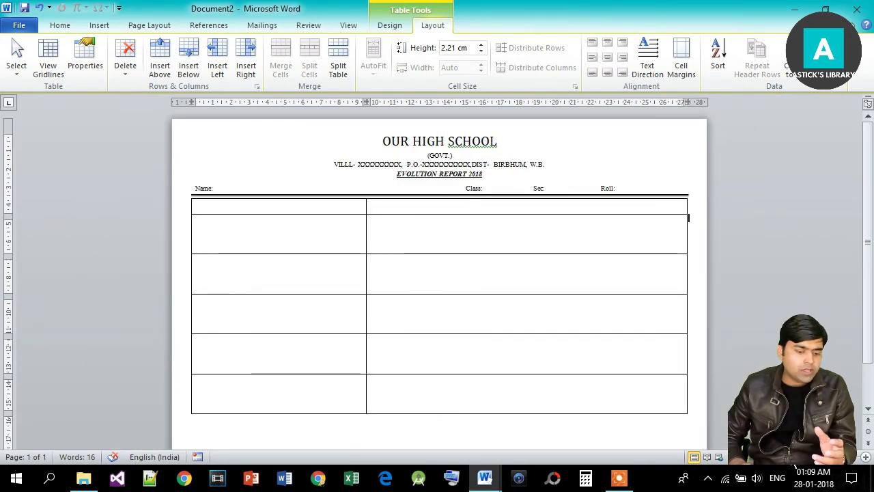
# Set table rows 2–6 to a 2 cm height using the Cell Size Height spinner.
pyautogui.scroll(-1, 689, 217)
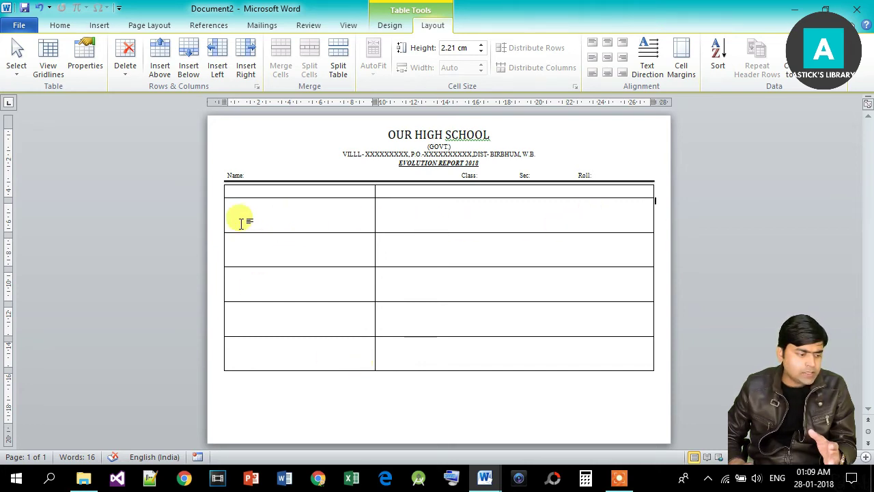
pyautogui.moveTo(242, 211); pyautogui.dragTo(486, 345)
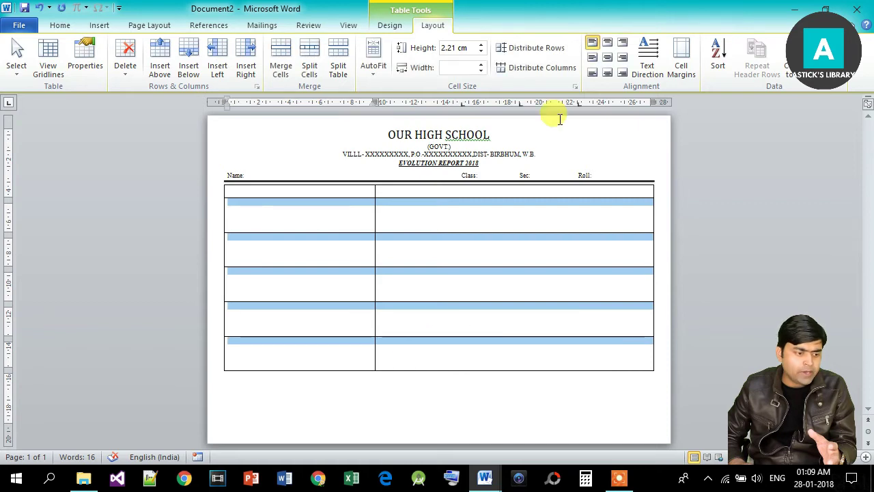
pyautogui.click(482, 53)
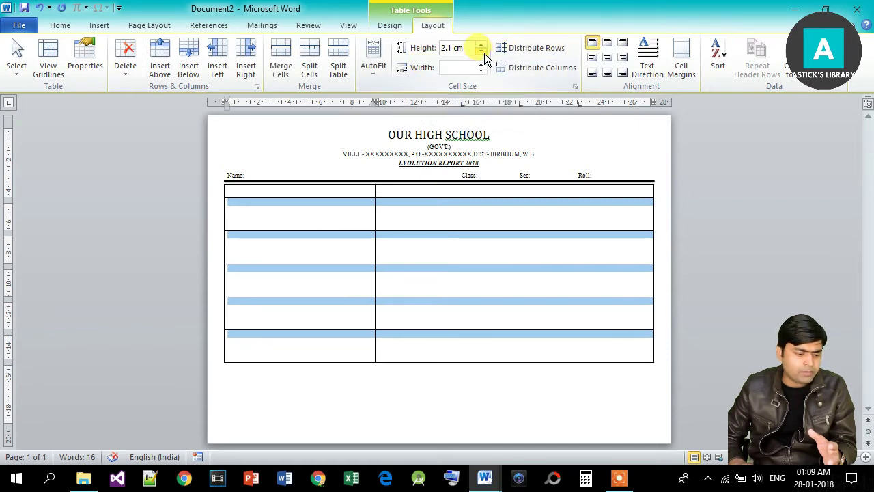
pyautogui.click(482, 52)
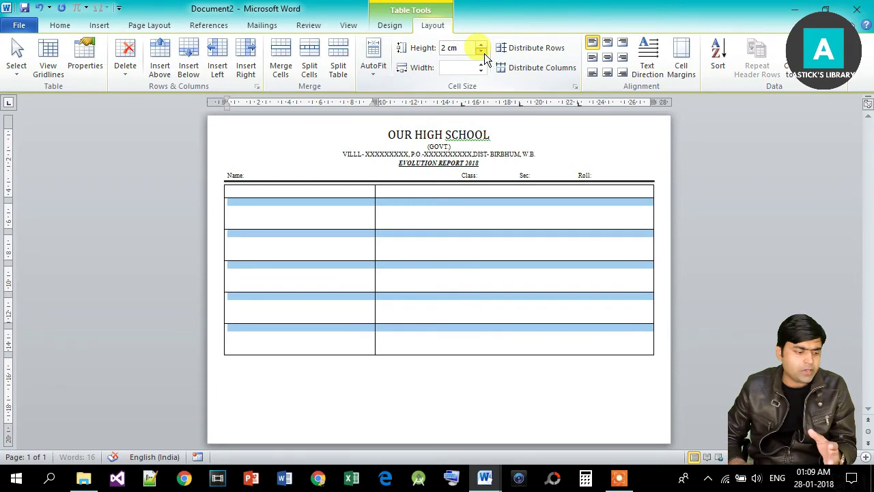
pyautogui.click(748, 266)
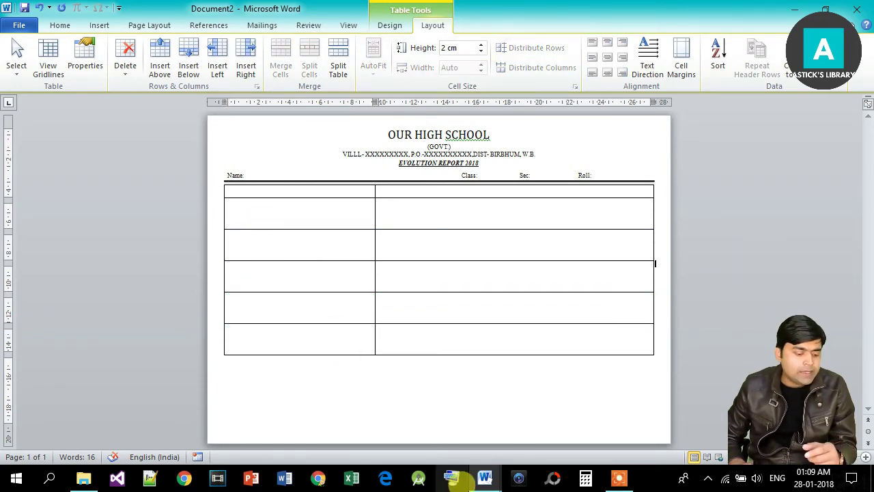
pyautogui.click(482, 478)
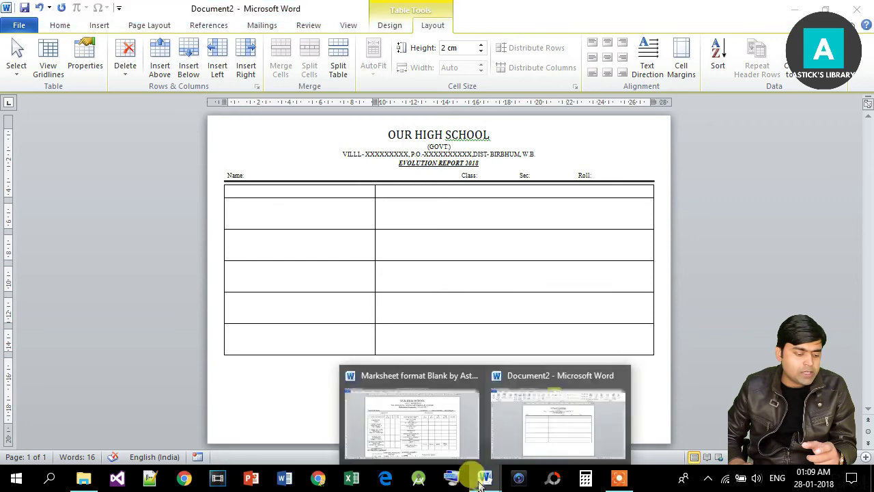
pyautogui.click(423, 443)
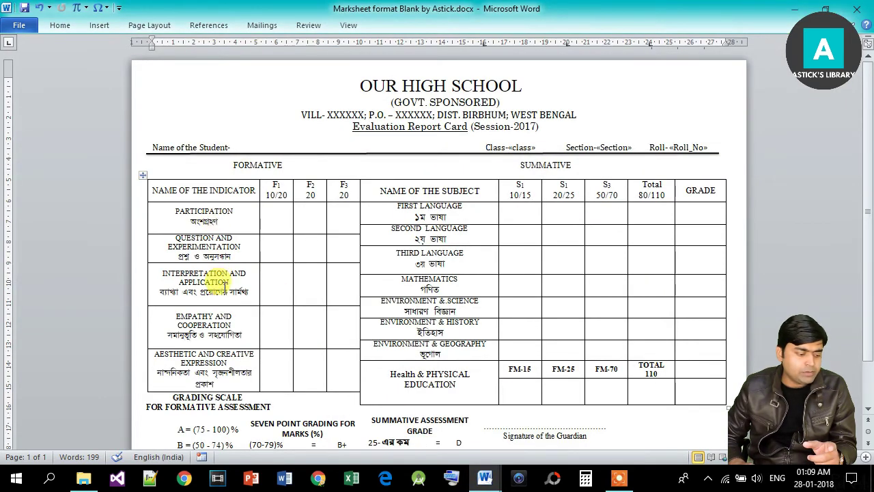
pyautogui.click(484, 478)
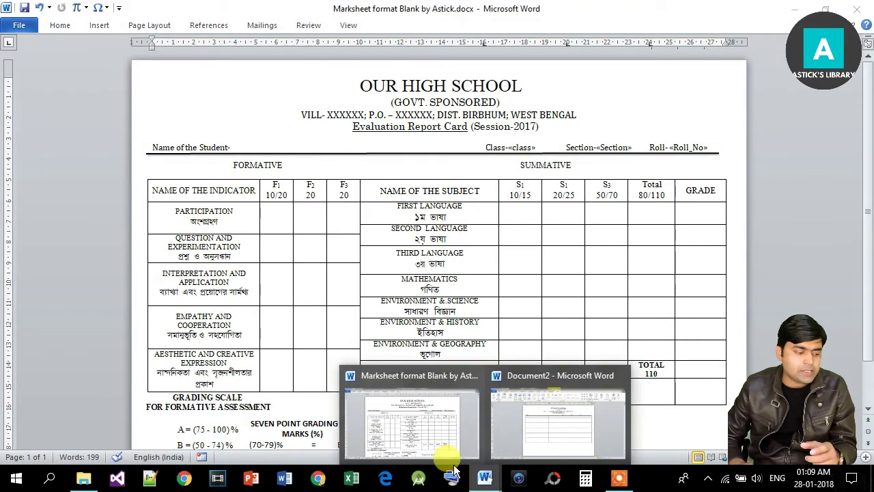
pyautogui.click(437, 443)
pyautogui.moveTo(483, 481)
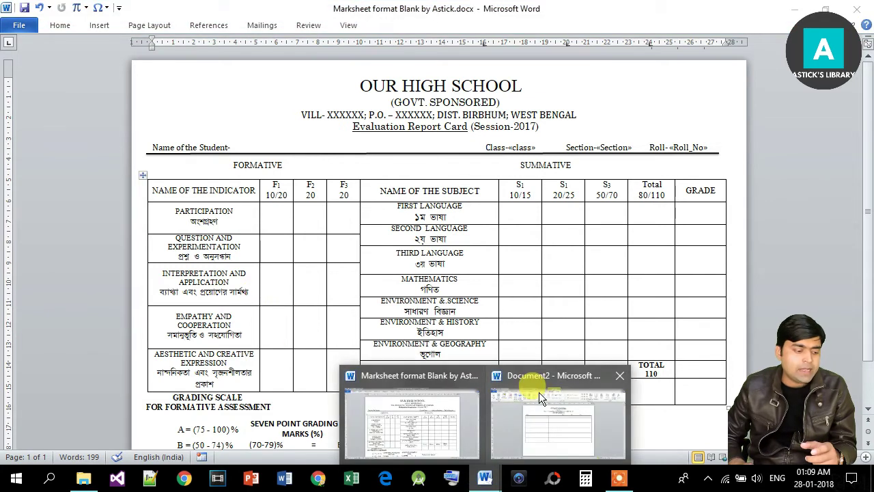
pyautogui.click(539, 392)
pyautogui.moveTo(256, 215); pyautogui.dragTo(260, 329)
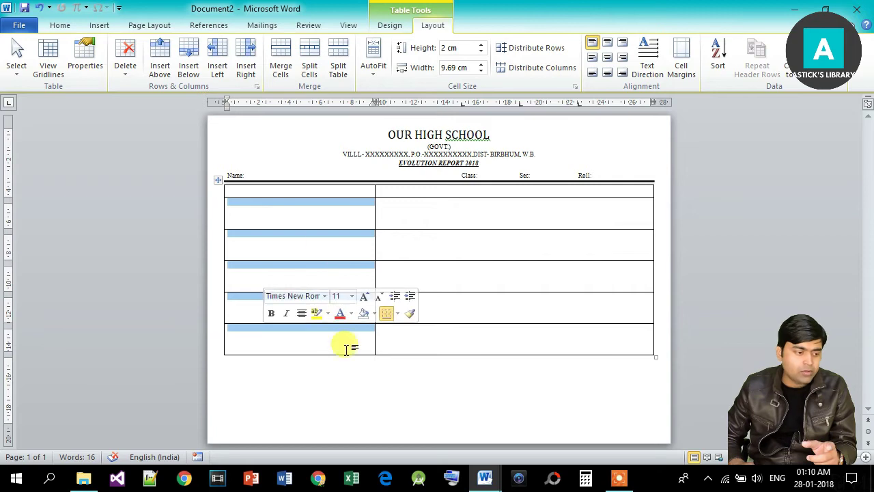
# Split the table's left column into four columns.
pyautogui.click(311, 69)
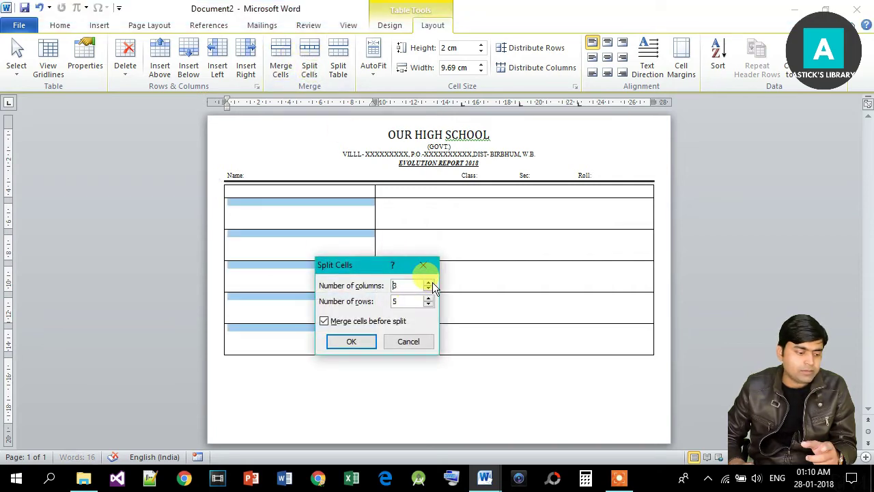
pyautogui.click(351, 342)
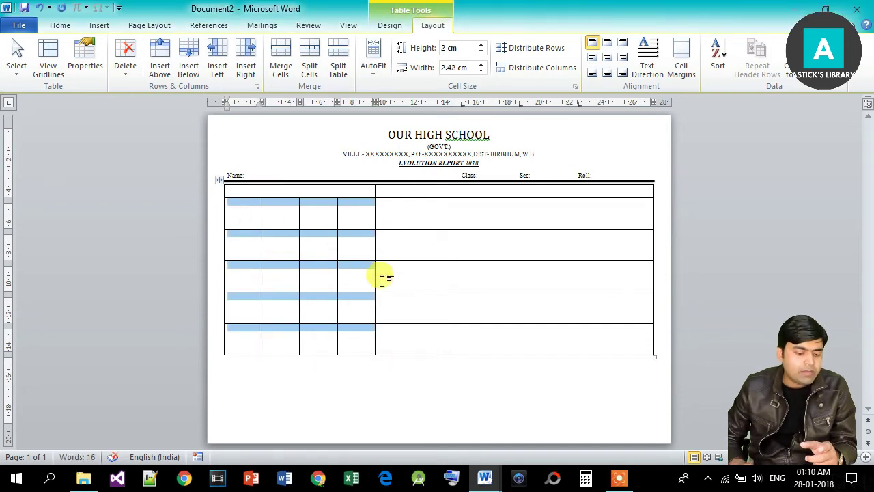
pyautogui.click(864, 457)
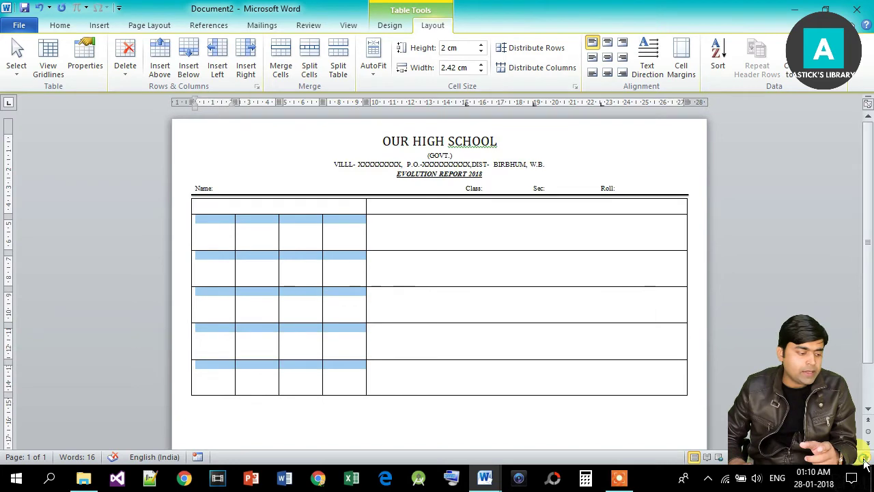
pyautogui.click(864, 457)
pyautogui.click(865, 457)
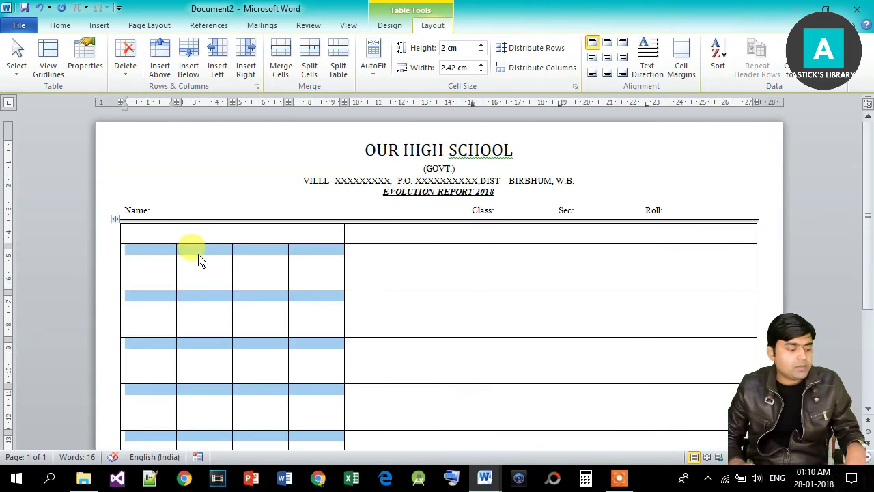
pyautogui.hotkey('ctrl', 'z')
pyautogui.click(197, 232)
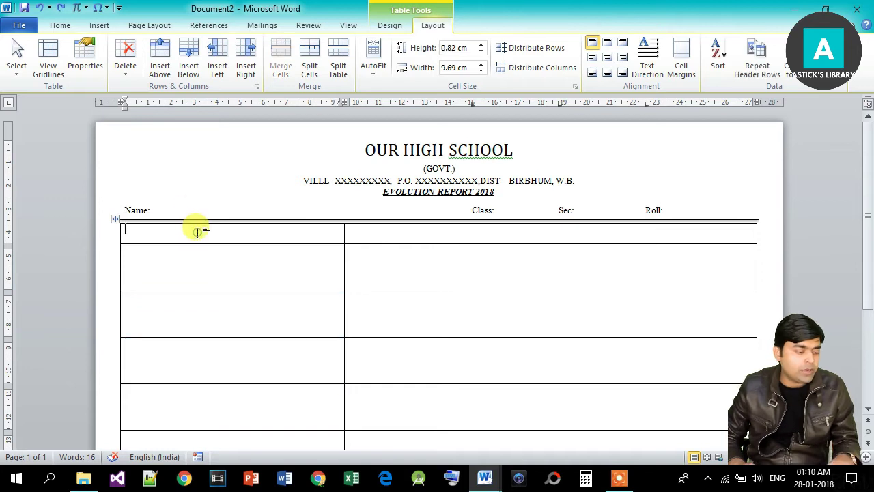
pyautogui.moveTo(197, 246); pyautogui.dragTo(225, 362)
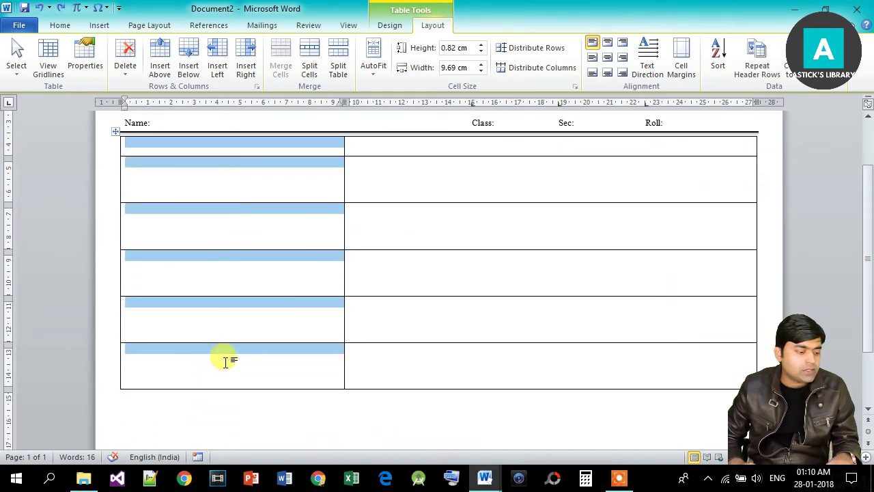
pyautogui.click(309, 66)
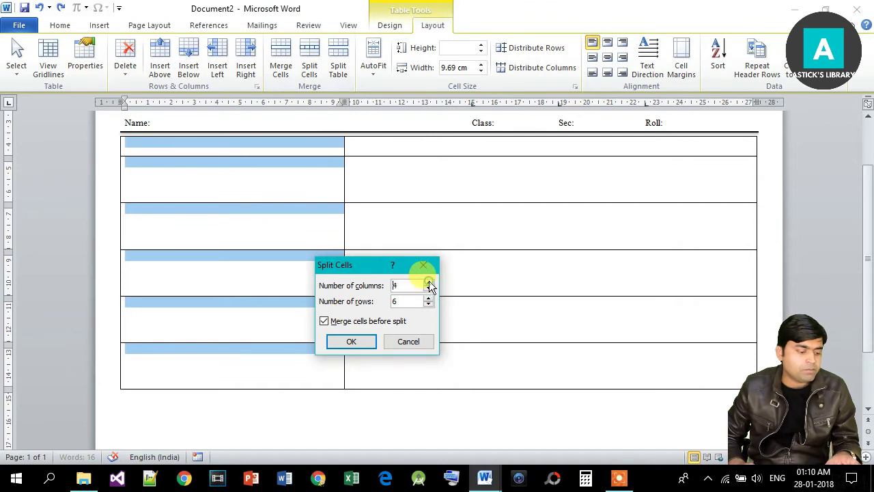
pyautogui.click(352, 341)
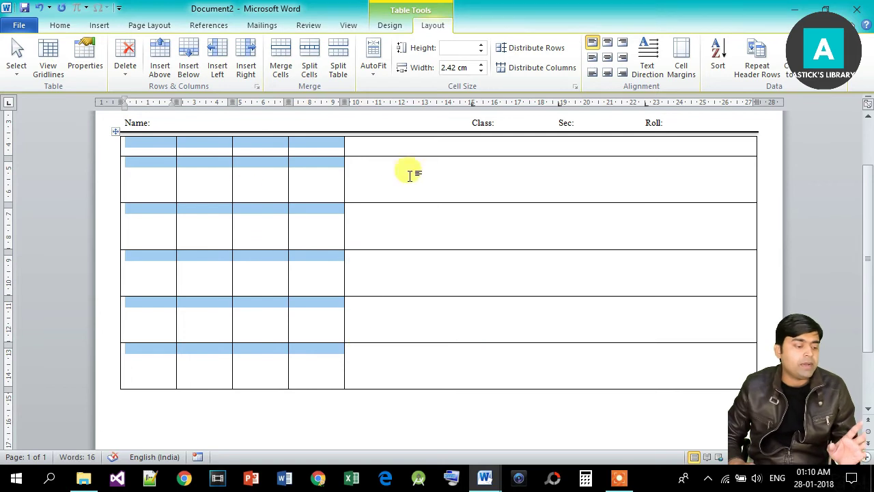
# Split the table's right column into six columns.
pyautogui.click(506, 181)
pyautogui.moveTo(428, 156); pyautogui.dragTo(432, 357)
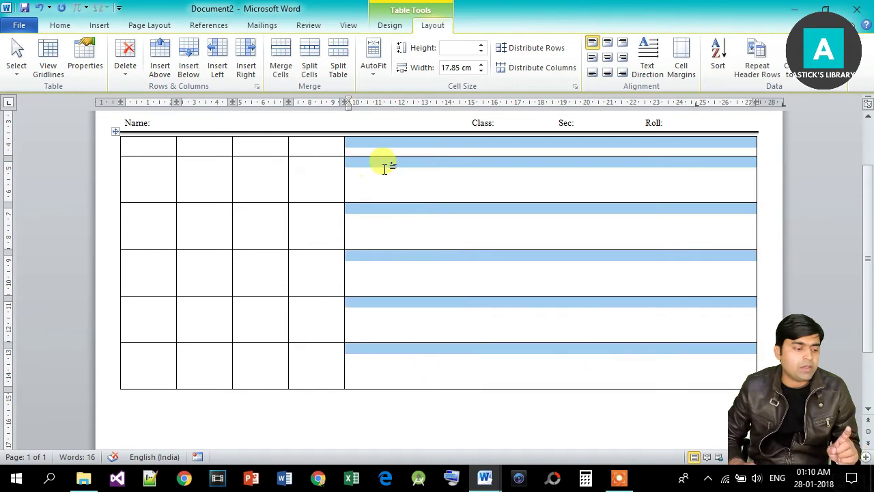
pyautogui.click(306, 78)
pyautogui.write('6')
pyautogui.click(351, 341)
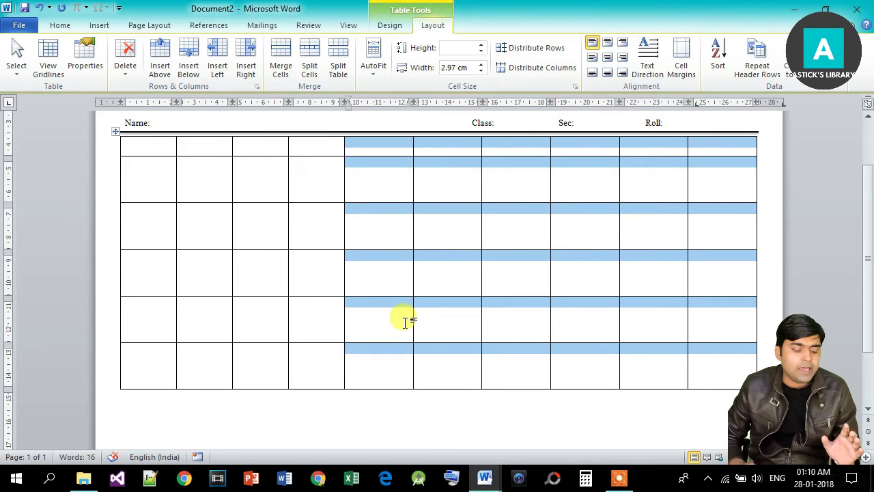
pyautogui.click(445, 254)
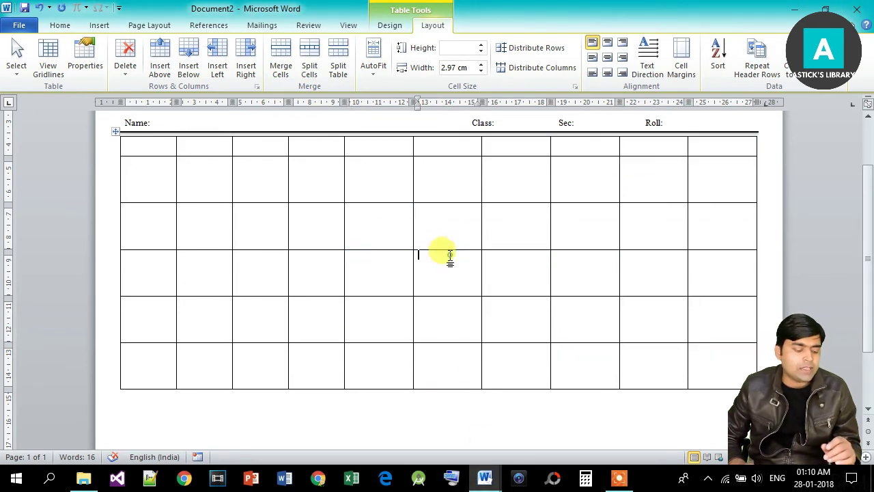
pyautogui.click(484, 476)
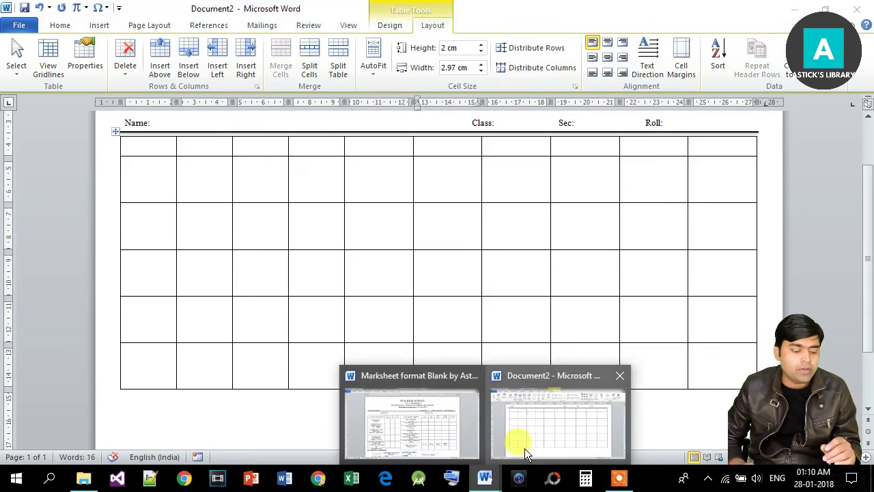
# Copy the header row from the Marksheet format Blank table and return to Document2.
pyautogui.click(419, 435)
pyautogui.moveTo(147, 192); pyautogui.dragTo(698, 193)
pyautogui.hotkey('ctrl', 'c')
pyautogui.click(663, 397)
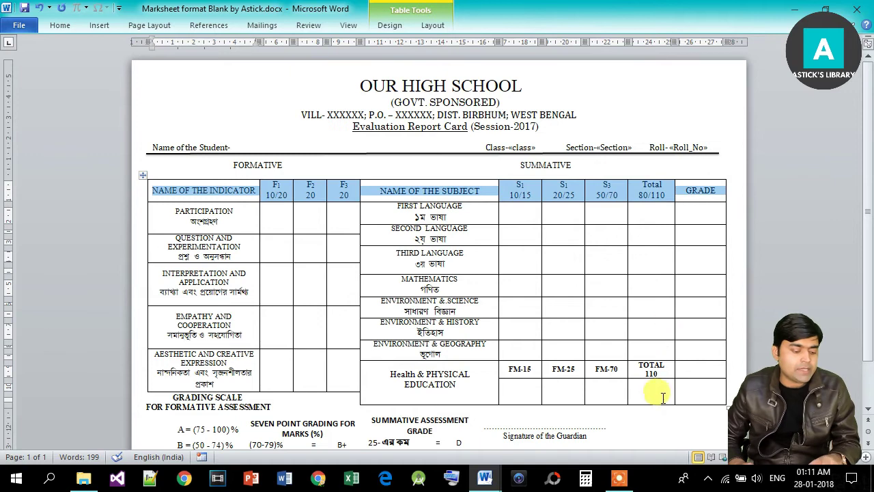
pyautogui.click(485, 478)
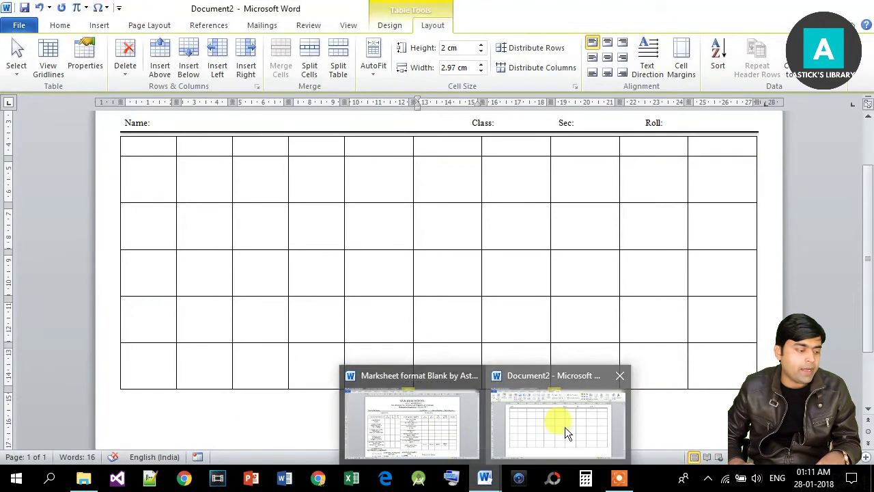
pyautogui.click(565, 426)
# Paste the copied marksheet header row into the table's first row.
pyautogui.click(128, 147)
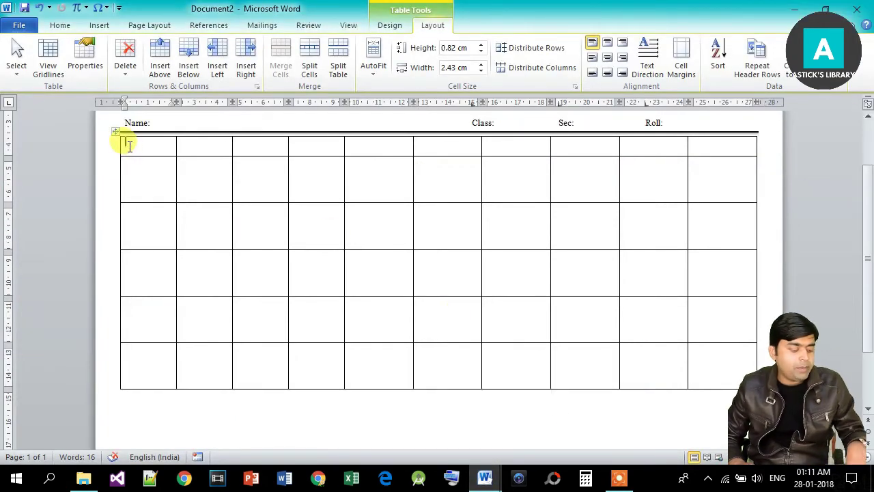
pyautogui.hotkey('ctrl', 'v')
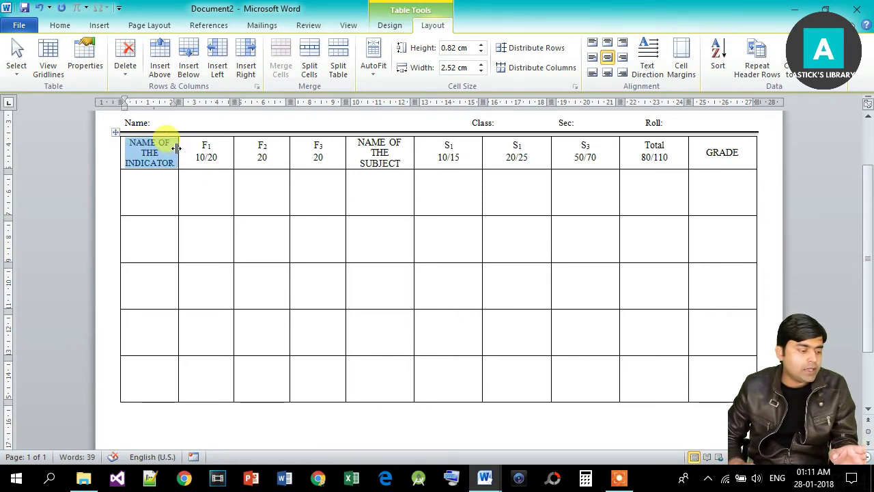
pyautogui.moveTo(176, 148); pyautogui.dragTo(205, 145)
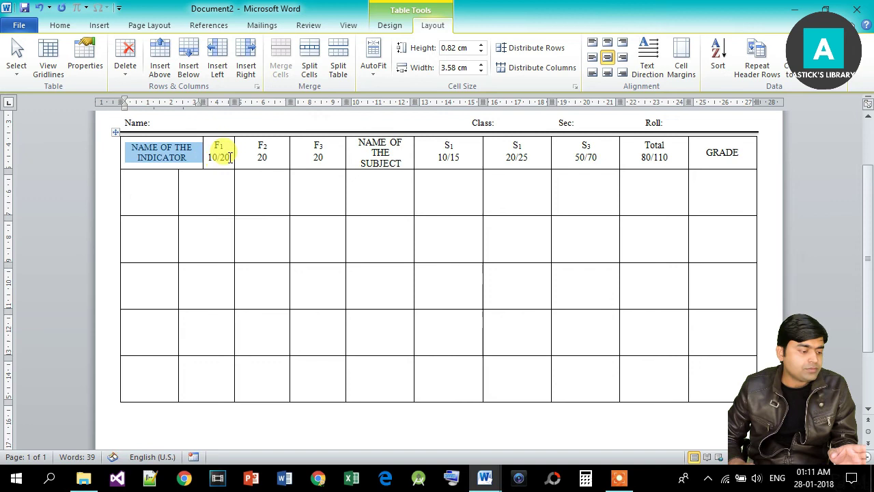
pyautogui.hotkey('ctrl', 'z')
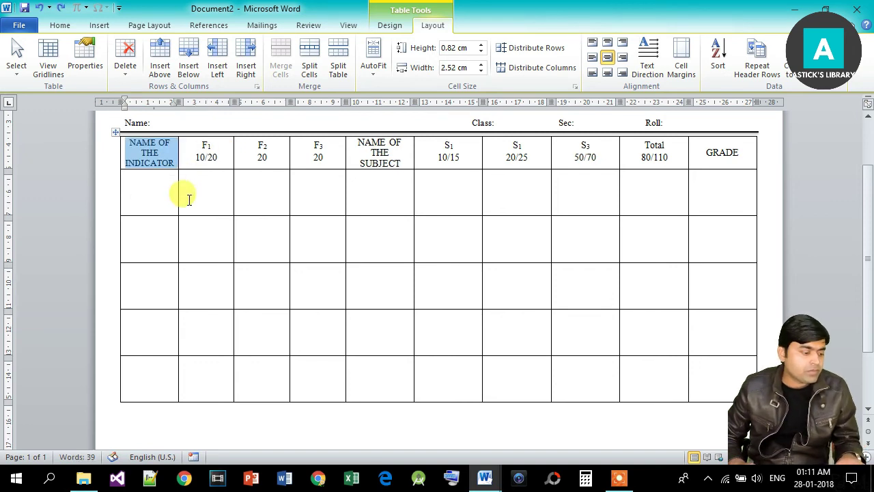
# Widen the NAME OF THE INDICATOR column and distribute F1–F3 columns evenly.
pyautogui.click(180, 197)
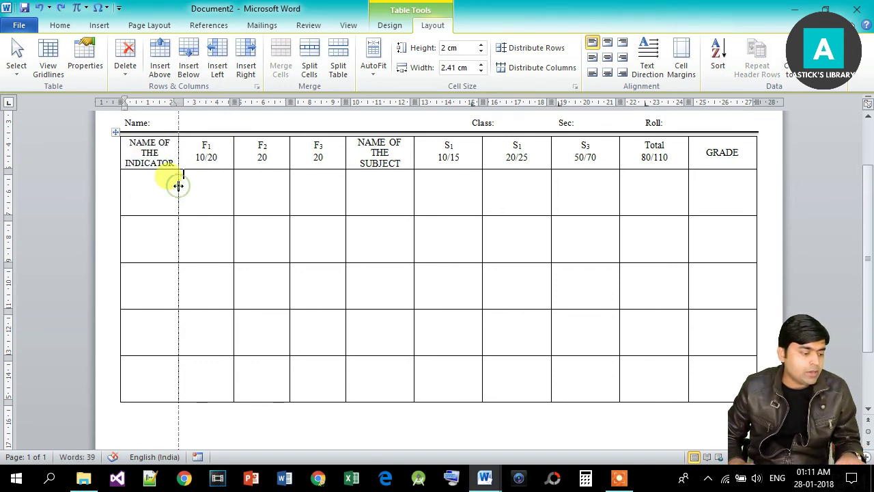
pyautogui.moveTo(200, 191); pyautogui.dragTo(264, 189)
pyautogui.moveTo(200, 178); pyautogui.dragTo(232, 181)
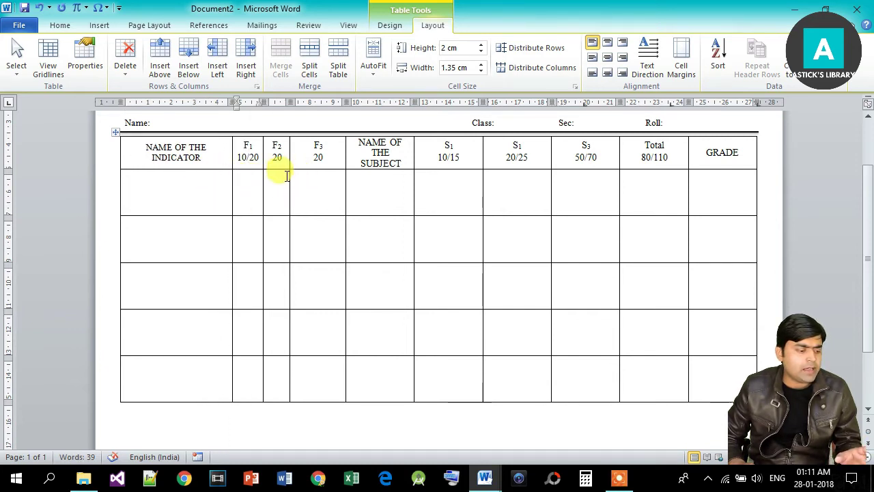
pyautogui.moveTo(289, 177); pyautogui.dragTo(310, 180)
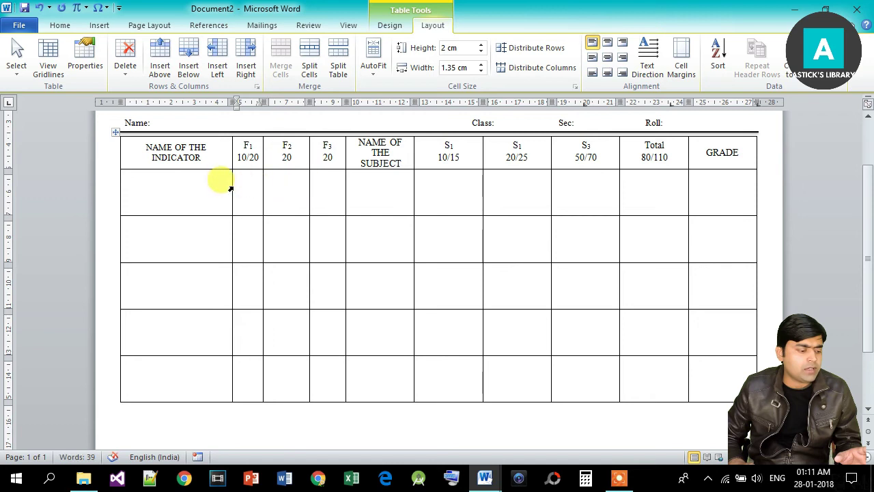
pyautogui.moveTo(232, 183); pyautogui.dragTo(252, 183)
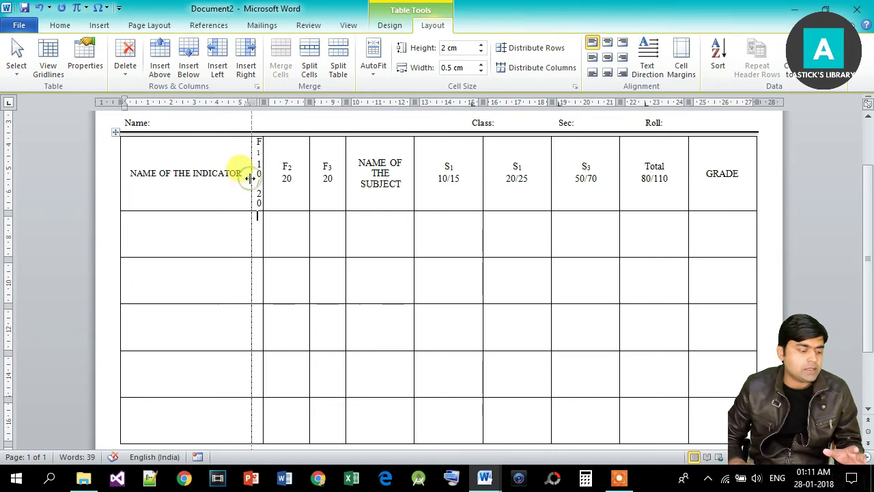
pyautogui.moveTo(241, 180); pyautogui.dragTo(239, 180)
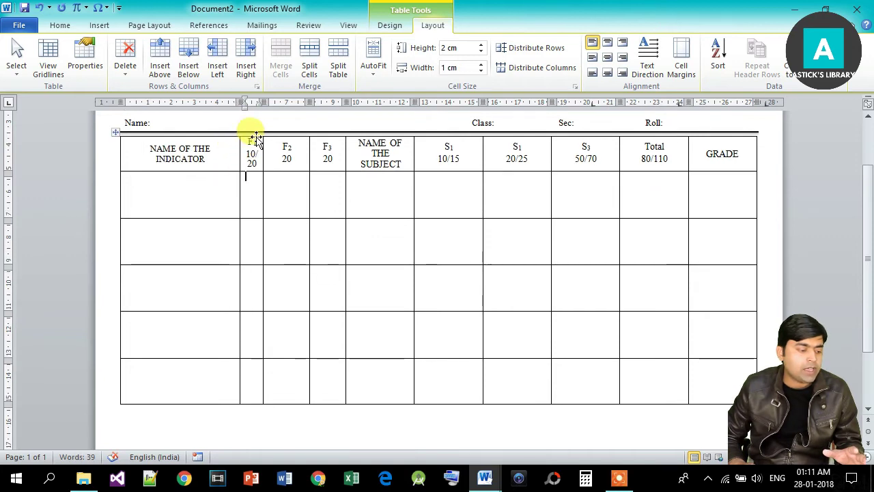
pyautogui.moveTo(251, 134); pyautogui.dragTo(322, 146)
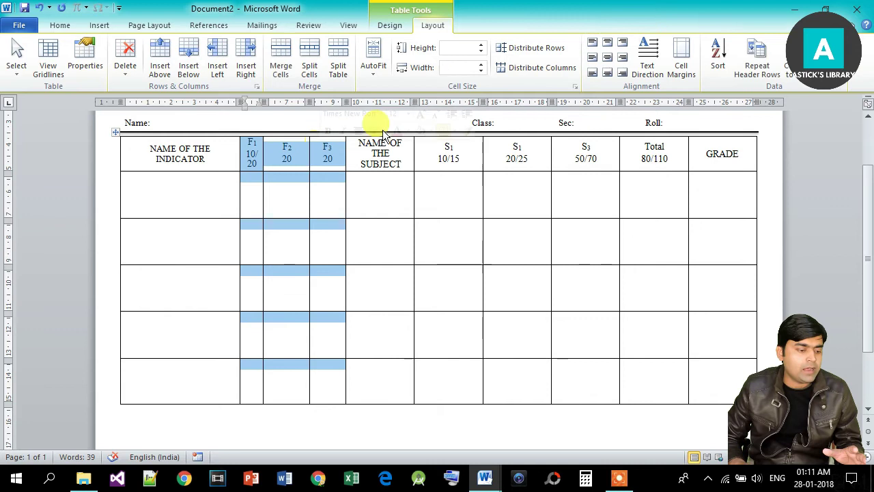
pyautogui.click(548, 68)
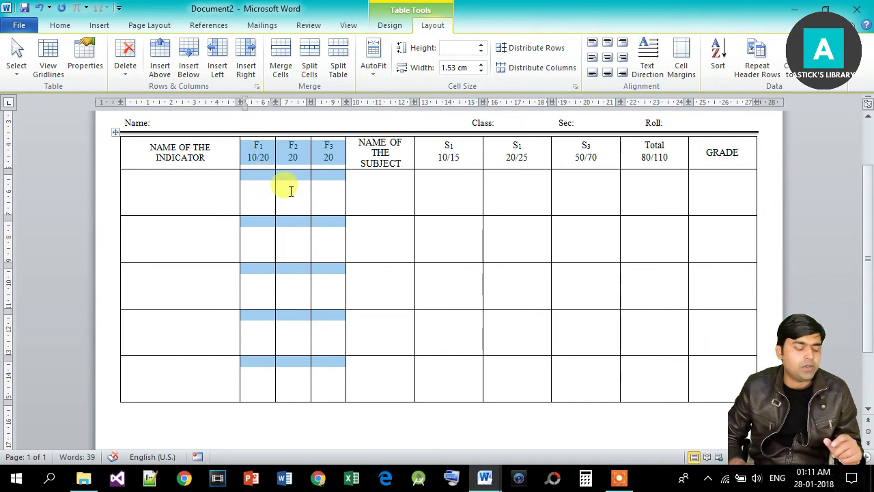
pyautogui.click(427, 241)
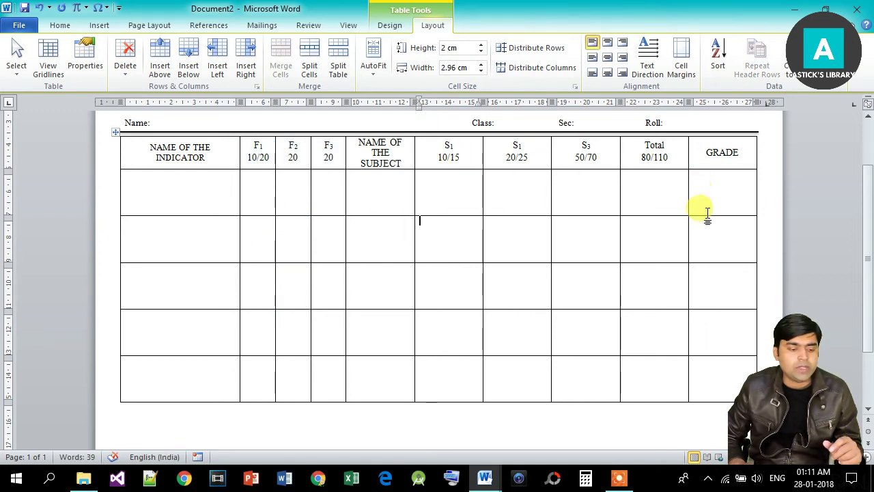
# Resize the subject, S, Total and GRADE columns so the subject heading fits one line.
pyautogui.moveTo(696, 181); pyautogui.dragTo(703, 181)
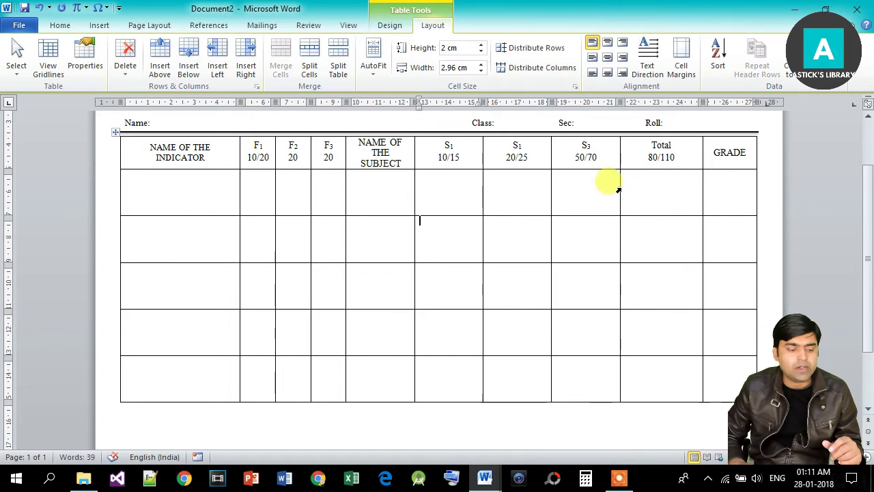
pyautogui.moveTo(619, 186); pyautogui.dragTo(642, 190)
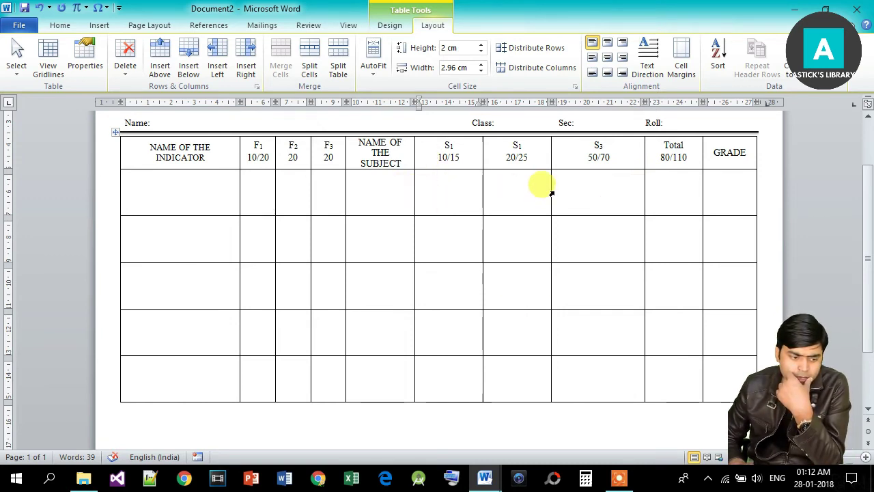
pyautogui.moveTo(551, 182); pyautogui.dragTo(581, 183)
pyautogui.moveTo(483, 196); pyautogui.dragTo(511, 193)
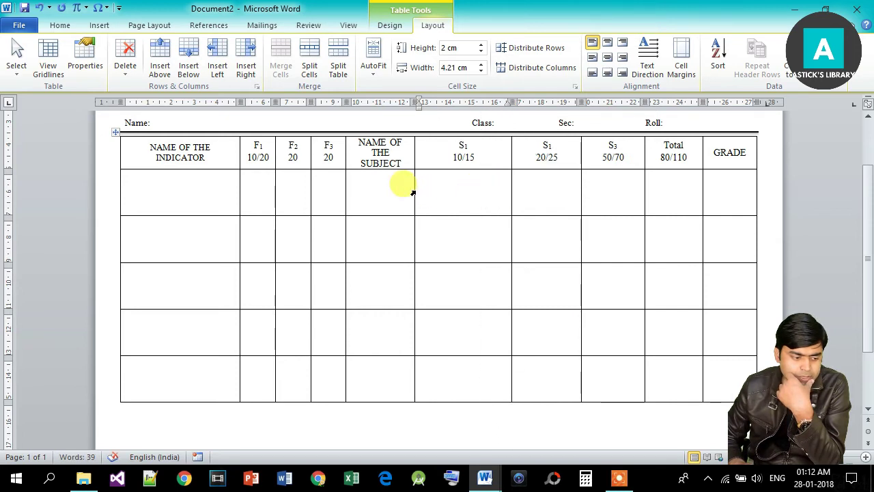
pyautogui.moveTo(414, 189); pyautogui.dragTo(477, 189)
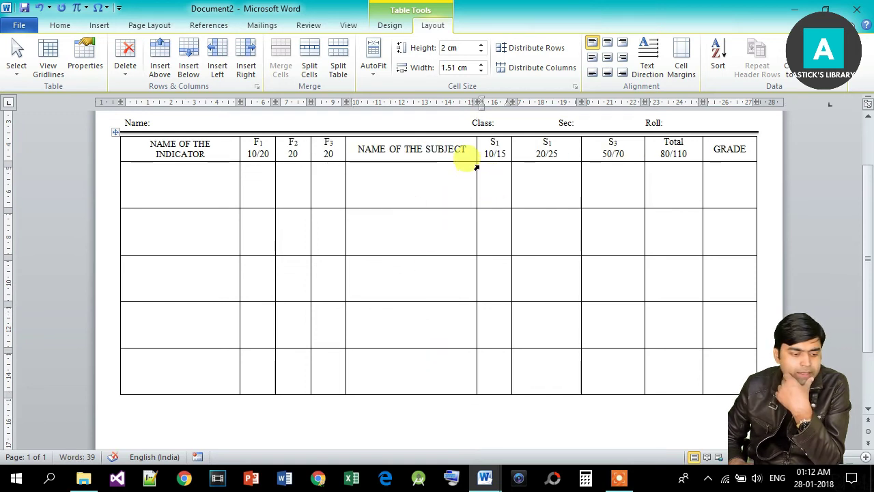
pyautogui.moveTo(501, 134); pyautogui.dragTo(607, 150)
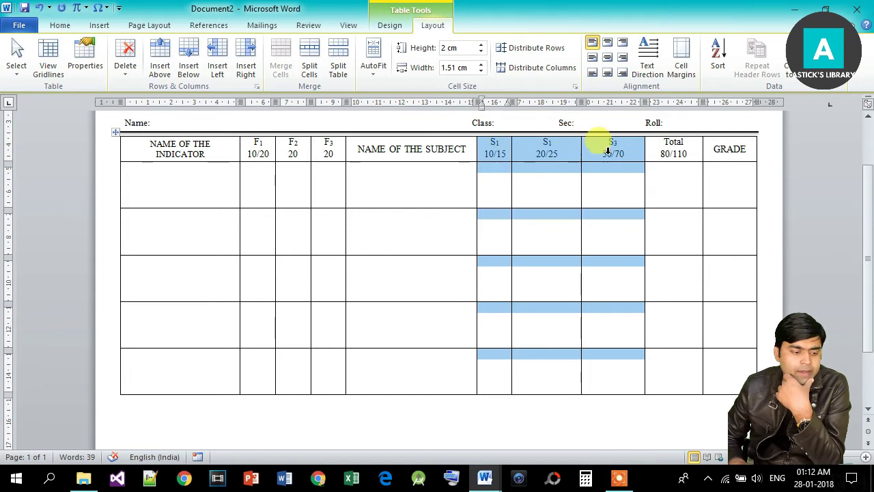
pyautogui.click(544, 70)
pyautogui.hotkey('ctrl', 'z')
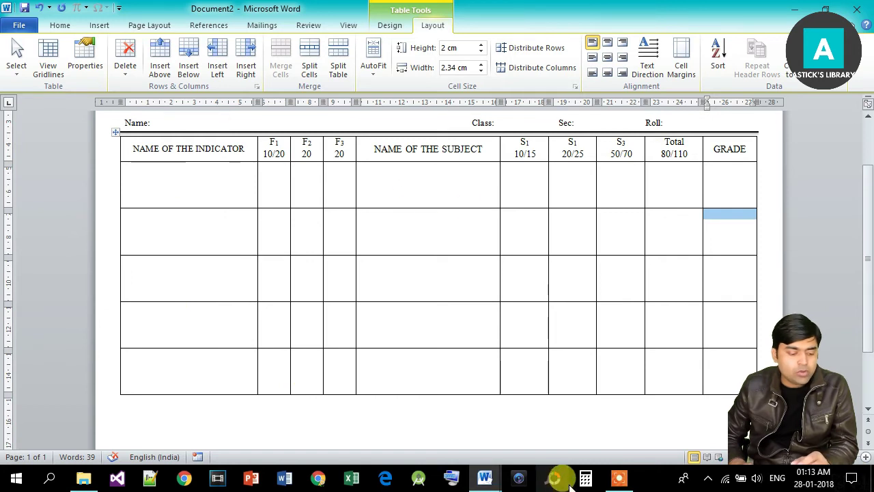
# Switch to the sample marksheet window and then back to Document2.
pyautogui.click(484, 476)
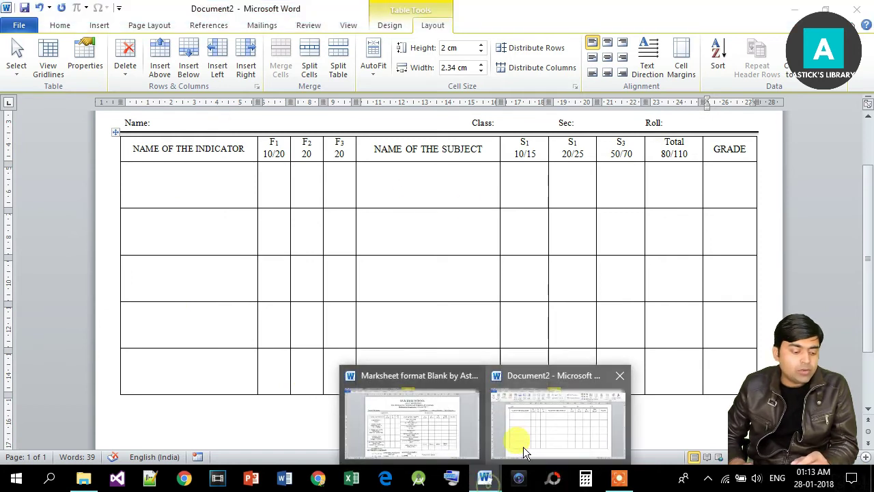
pyautogui.click(437, 437)
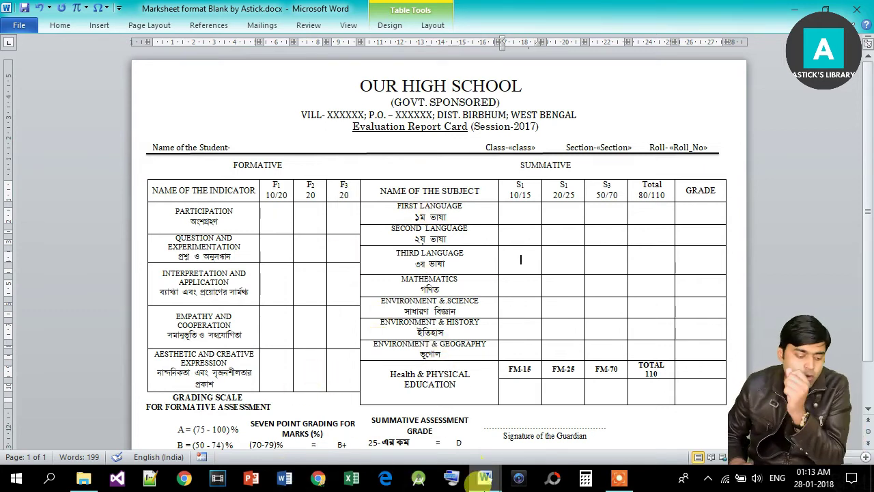
pyautogui.moveTo(489, 484)
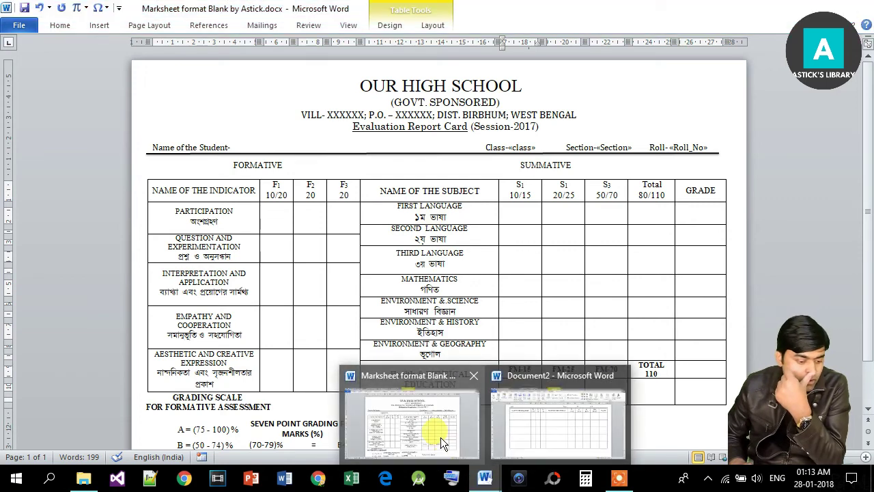
pyautogui.click(544, 425)
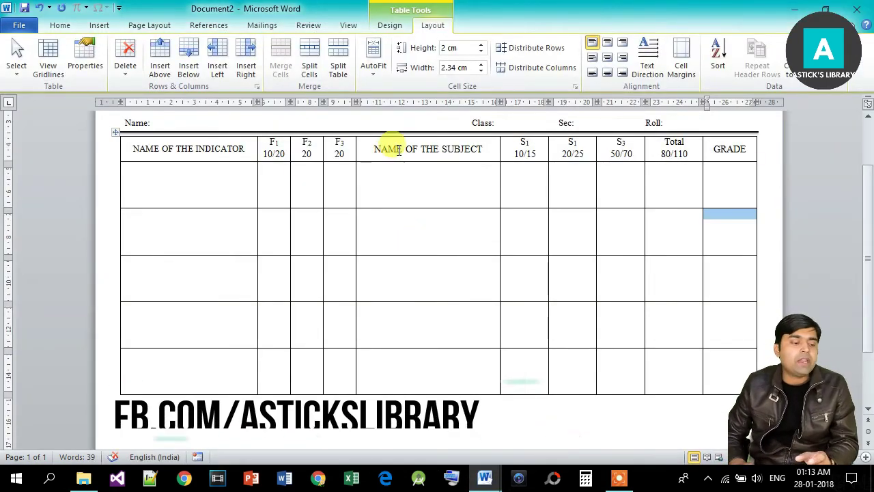
# Bring the marks table under the OUR HIGH SCHOOL header into view.
pyautogui.click(602, 306)
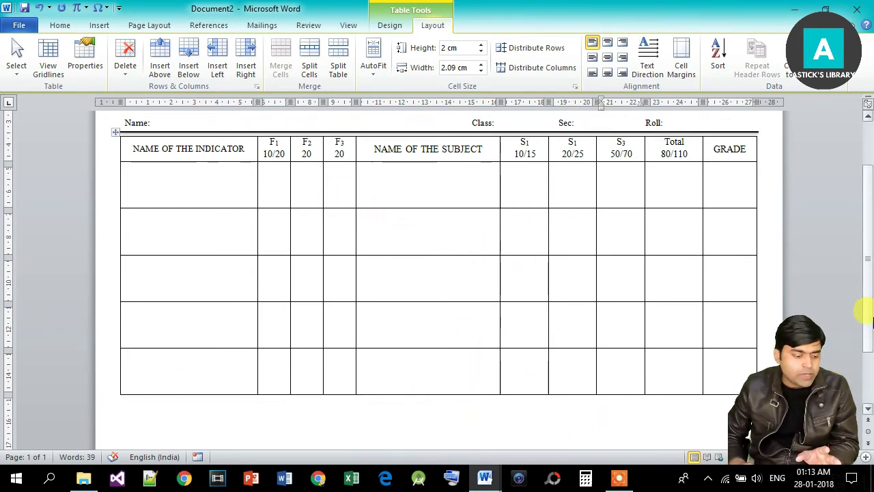
pyautogui.moveTo(870, 321); pyautogui.dragTo(870, 410)
pyautogui.click(790, 457)
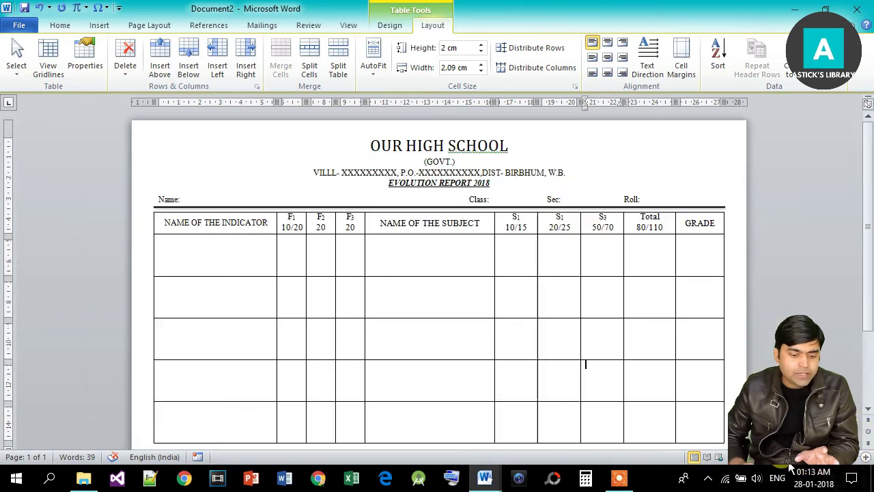
pyautogui.scroll(-3, 866, 319)
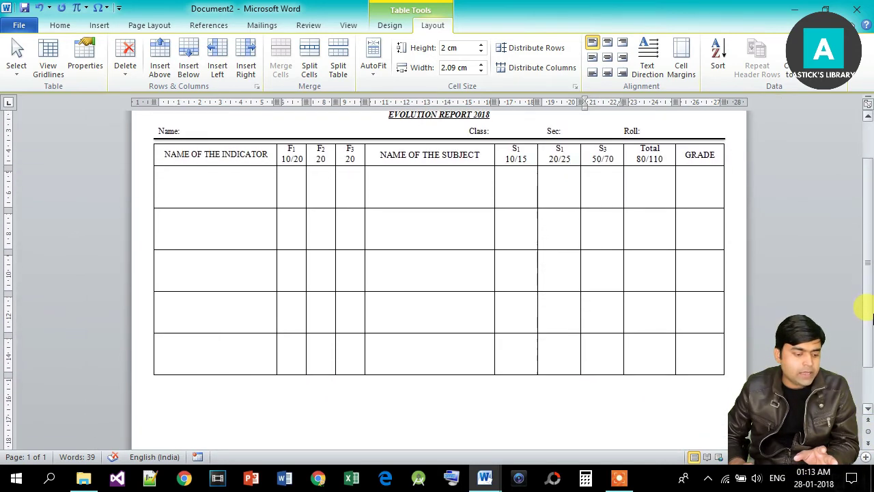
pyautogui.scroll(-1, 871, 334)
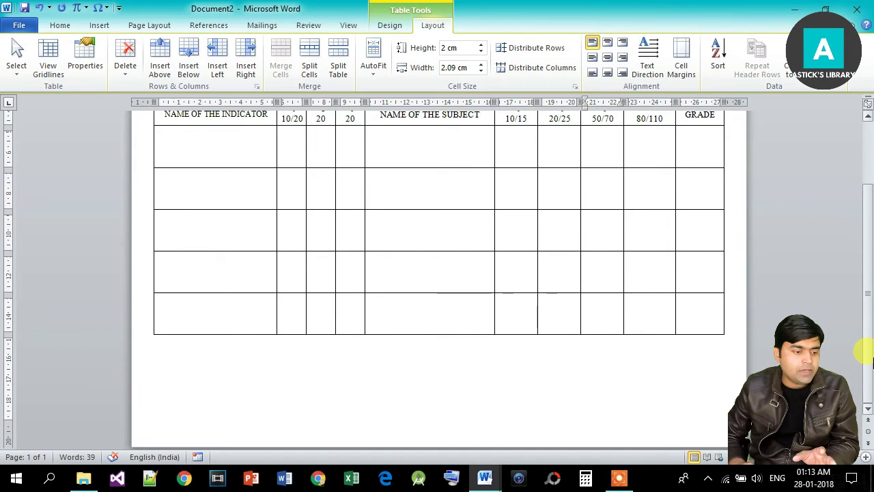
# Draw a new box below the table's subject-through-GRADE columns with Draw Table.
pyautogui.click(384, 28)
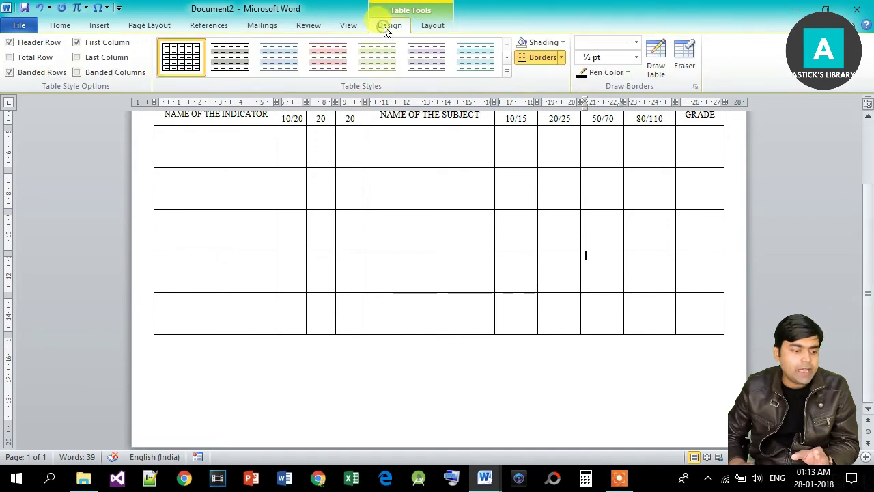
pyautogui.click(659, 68)
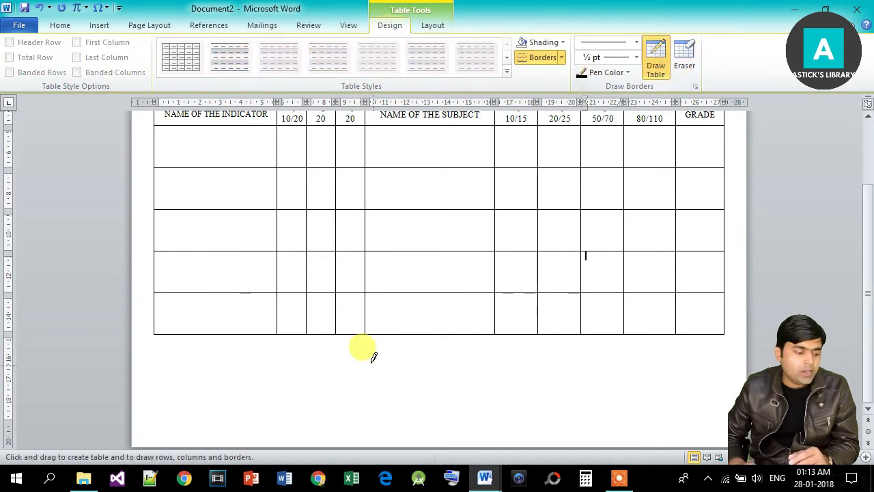
pyautogui.moveTo(364, 334)
pyautogui.mouseDown()
pyautogui.moveTo(532, 364)
pyautogui.moveTo(729, 377)
pyautogui.mouseUp()
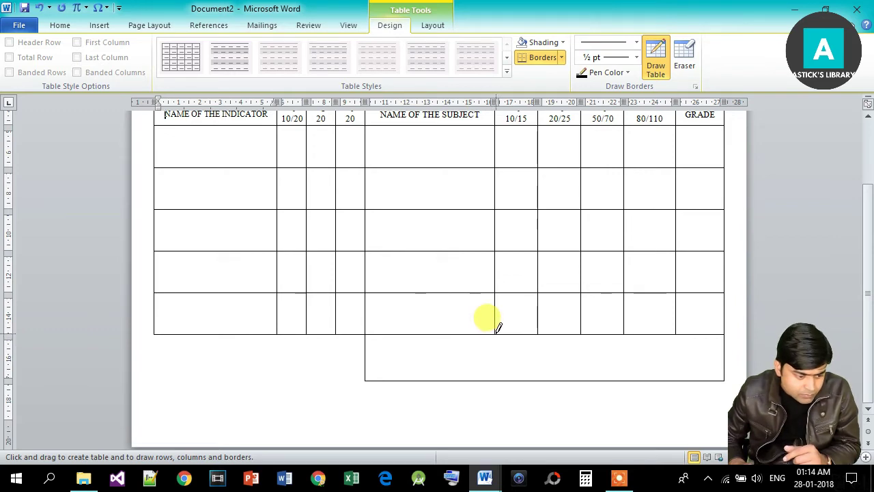
# Draw vertical dividers in the new row aligned with each column border above.
pyautogui.moveTo(496, 333); pyautogui.dragTo(494, 377)
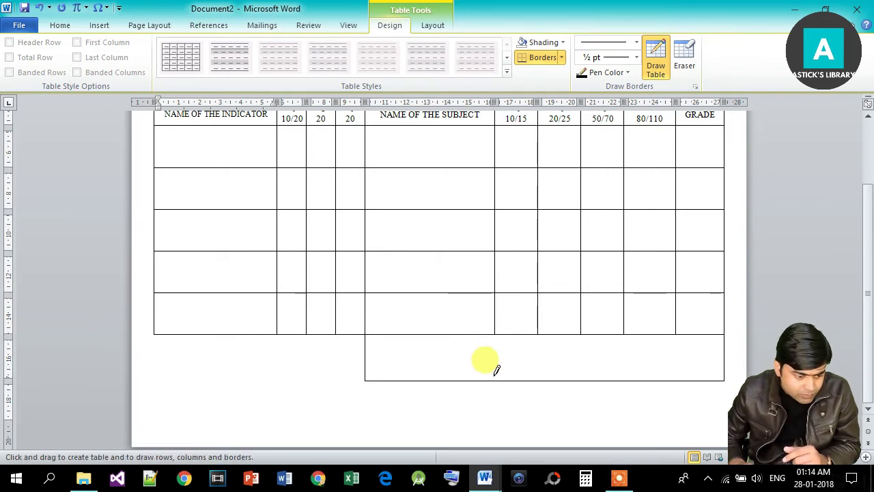
pyautogui.moveTo(539, 324); pyautogui.dragTo(539, 379)
pyautogui.moveTo(581, 302); pyautogui.dragTo(580, 379)
pyautogui.moveTo(623, 302); pyautogui.dragTo(625, 374)
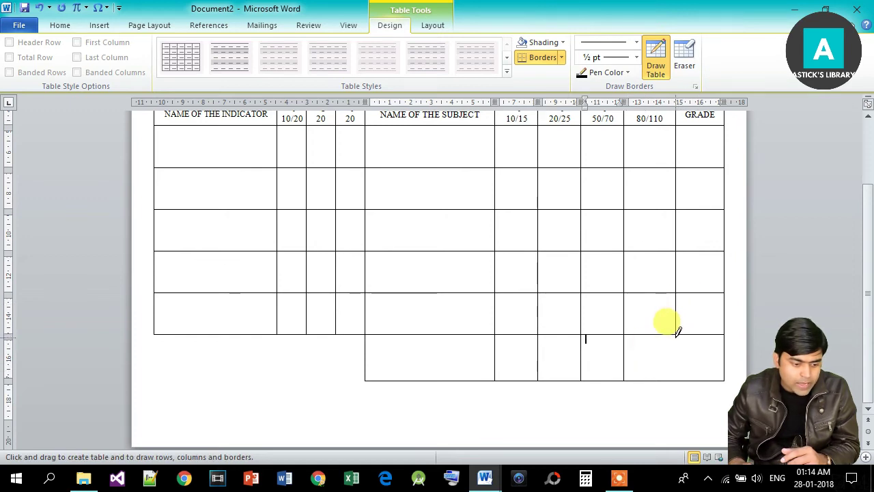
pyautogui.moveTo(676, 334); pyautogui.dragTo(675, 378)
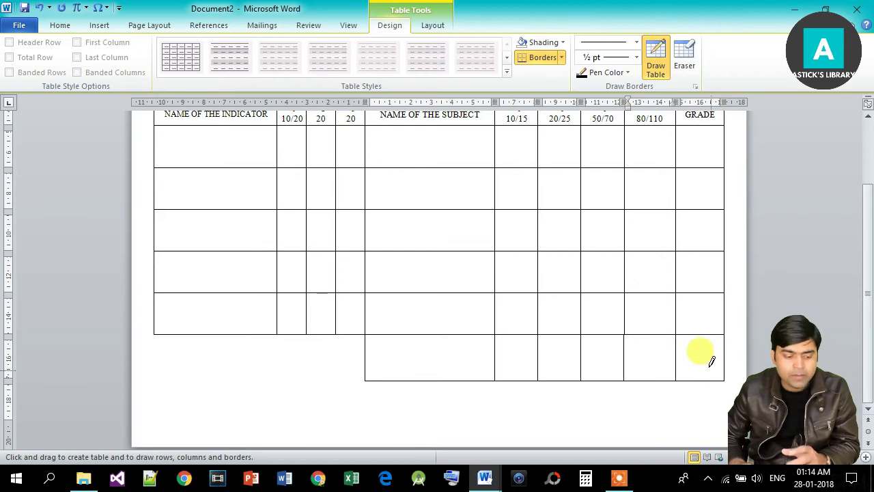
pyautogui.hotkey('ctrl', 'z')
pyautogui.moveTo(676, 334); pyautogui.dragTo(676, 378)
pyautogui.moveTo(628, 334); pyautogui.dragTo(624, 348)
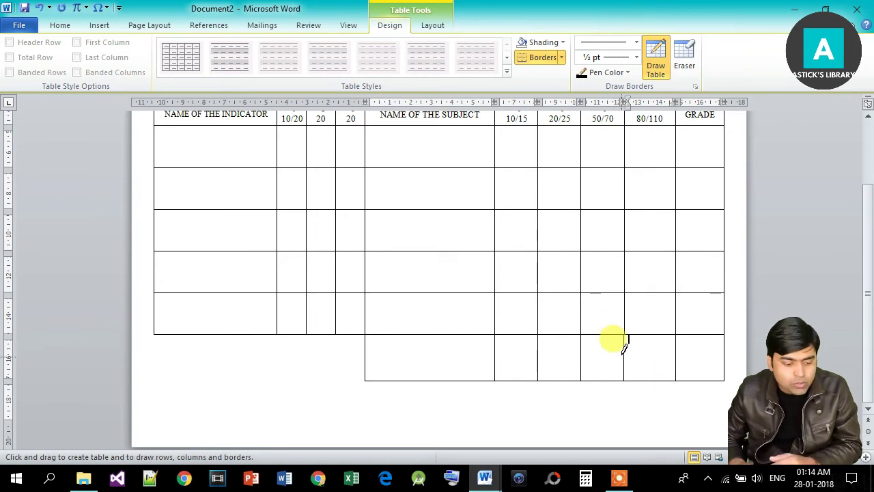
pyautogui.scroll(5, 635, 328)
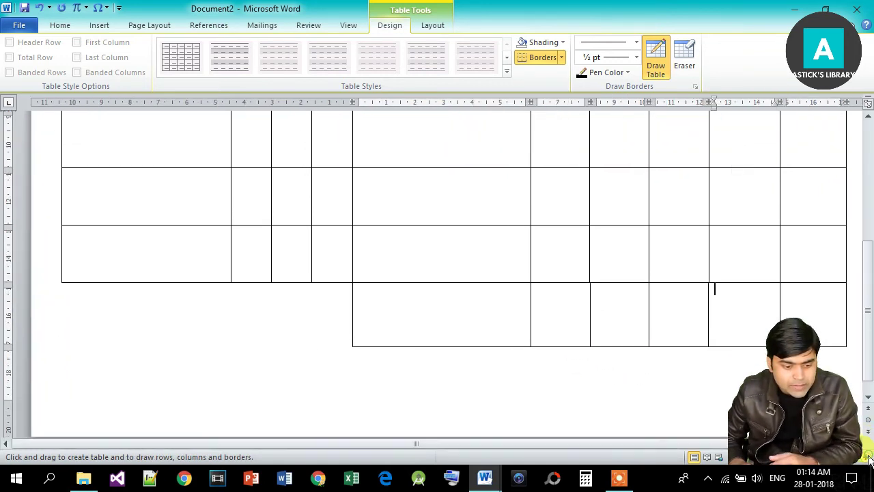
pyautogui.hscroll(3, 730, 273)
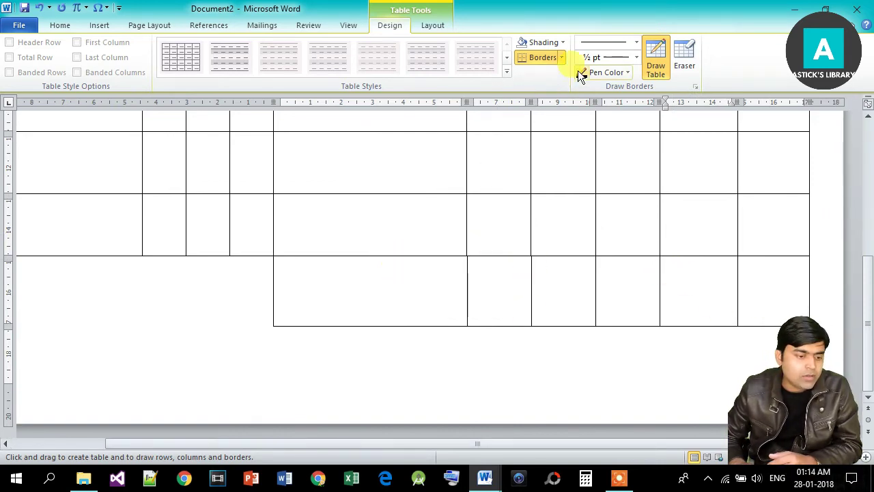
# Turn off Draw Table and autofit the right-hand columns by double-clicking their borders.
pyautogui.click(654, 60)
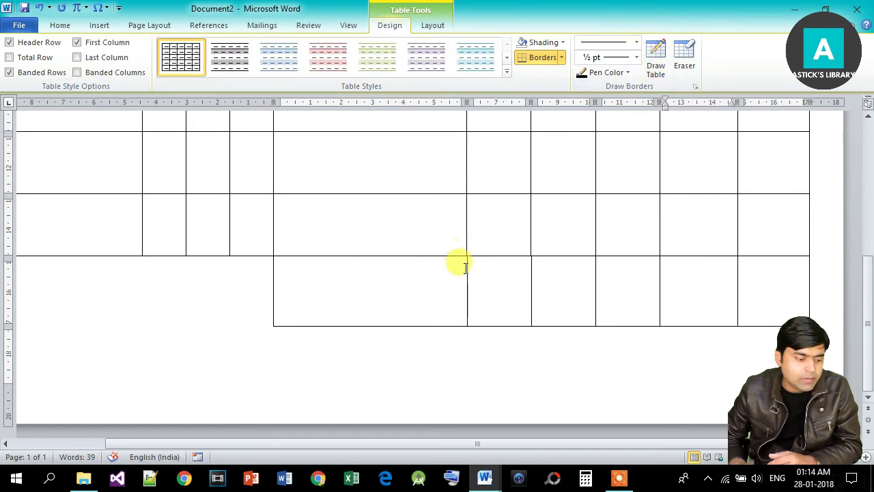
pyautogui.press('Escape')
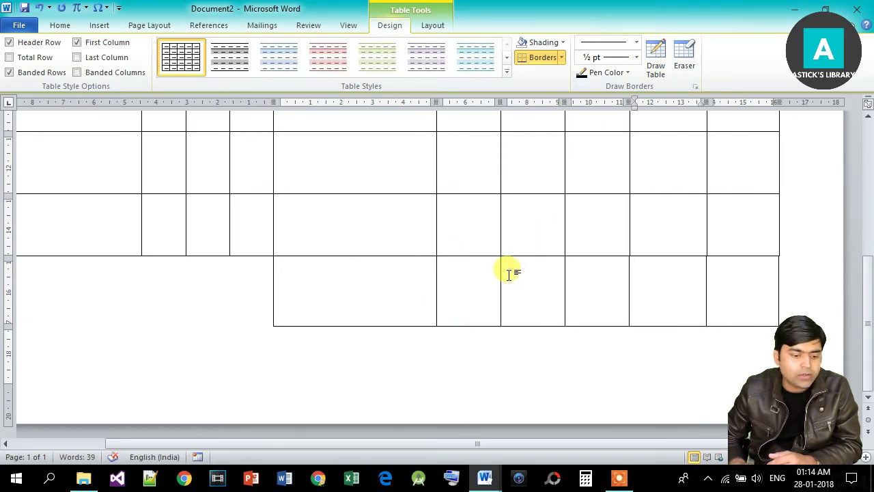
pyautogui.click(691, 280)
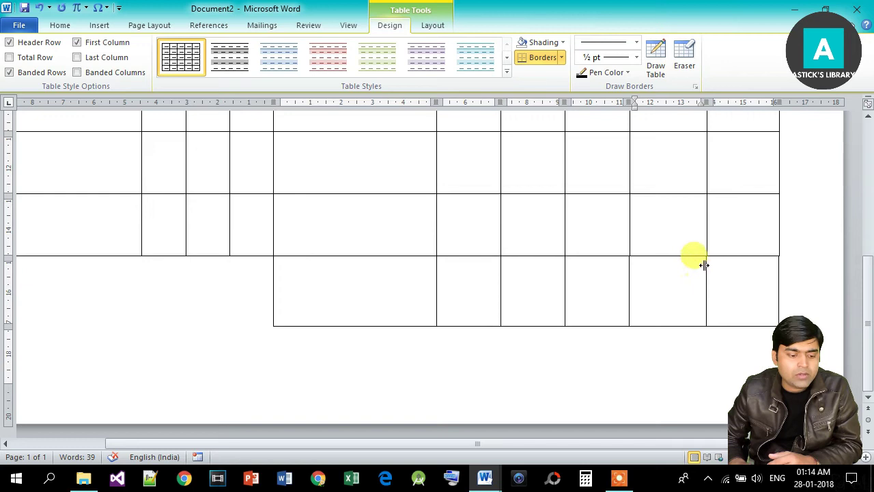
pyautogui.doubleClick(705, 263)
pyautogui.doubleClick(755, 263)
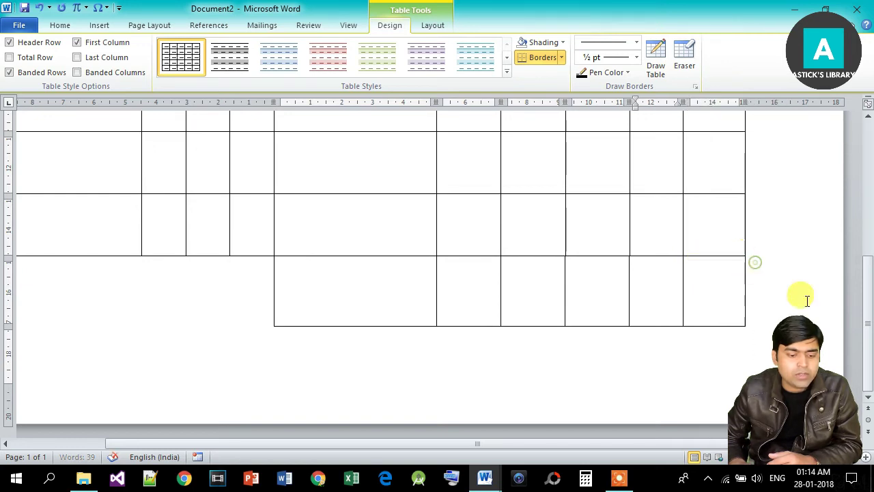
pyautogui.doubleClick(565, 269)
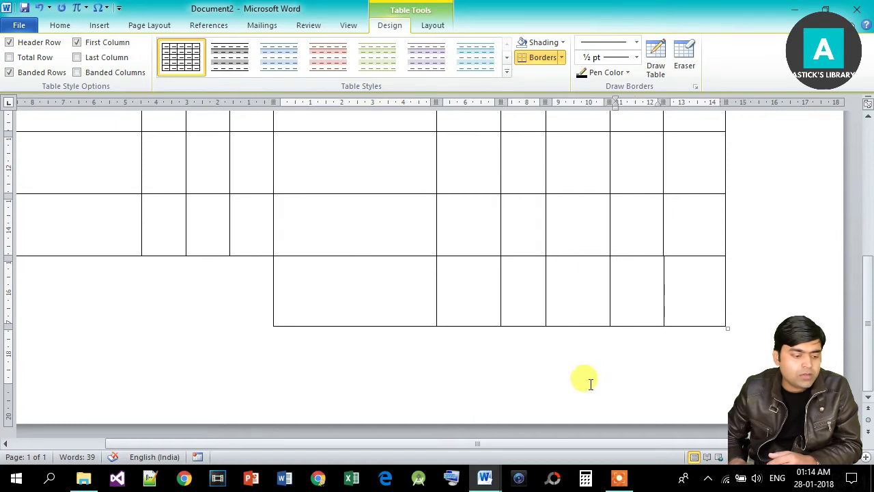
pyautogui.moveTo(864, 326); pyautogui.dragTo(866, 215)
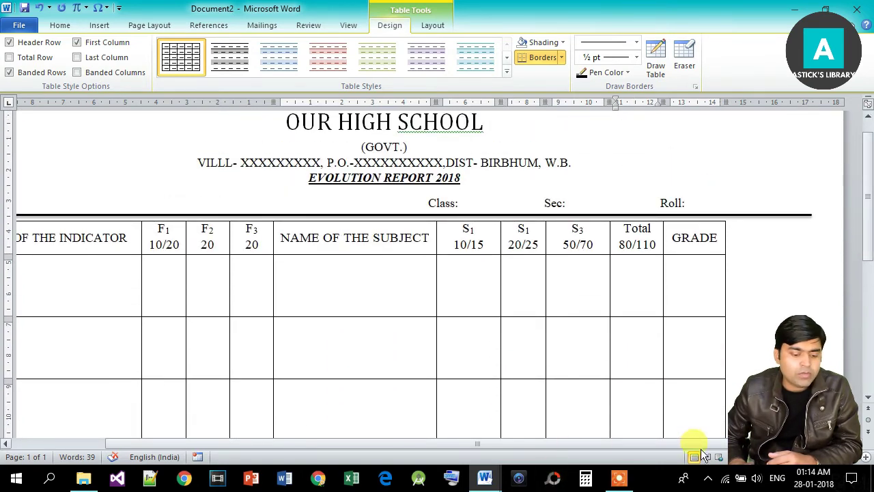
# Select the whole marks table and apply AutoFit Window to span the page width.
pyautogui.click(785, 466)
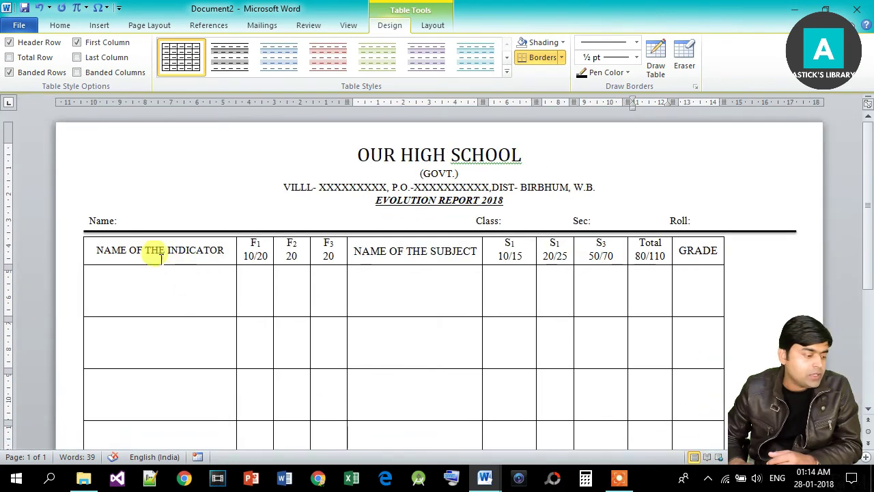
pyautogui.click(127, 270)
pyautogui.click(86, 250)
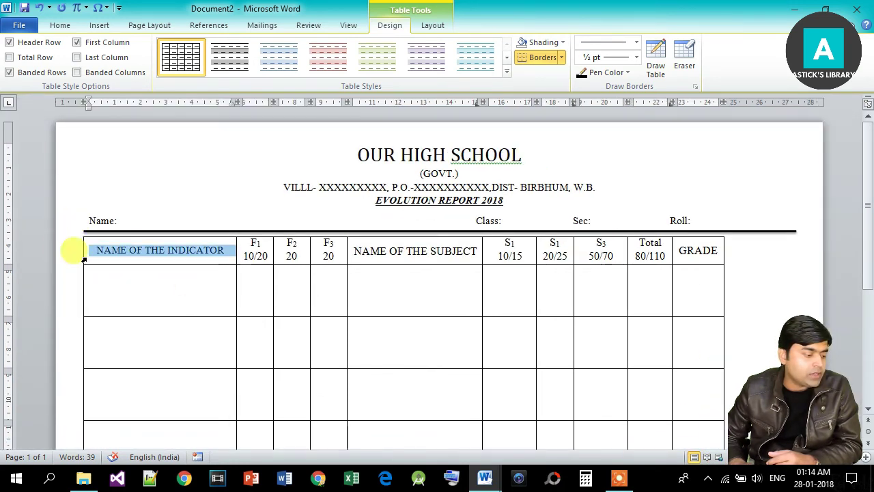
pyautogui.click(780, 466)
pyautogui.click(237, 362)
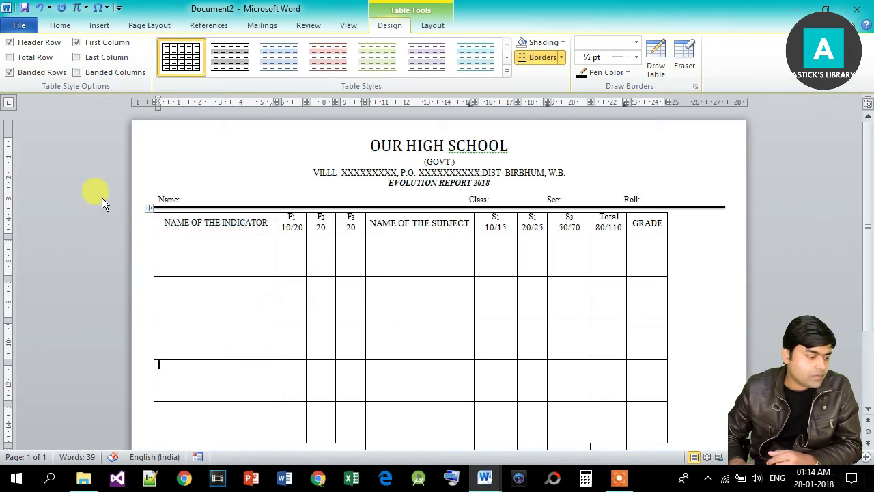
pyautogui.click(152, 206)
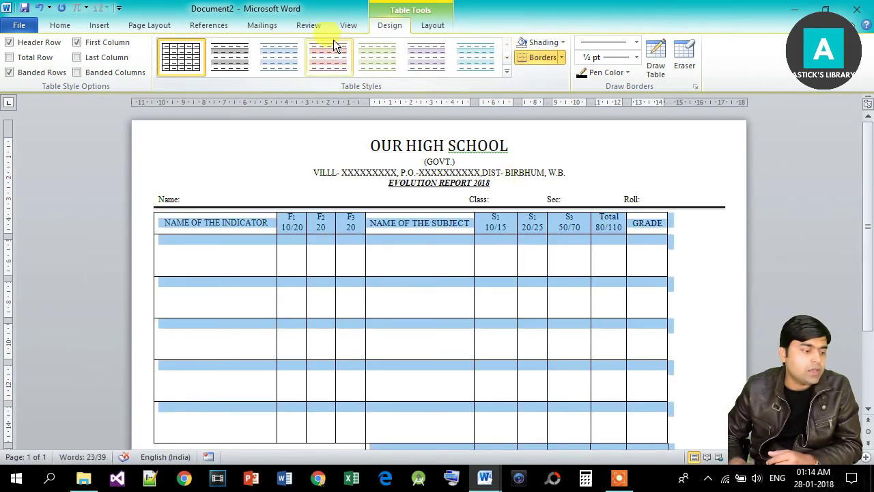
pyautogui.click(426, 29)
pyautogui.click(376, 73)
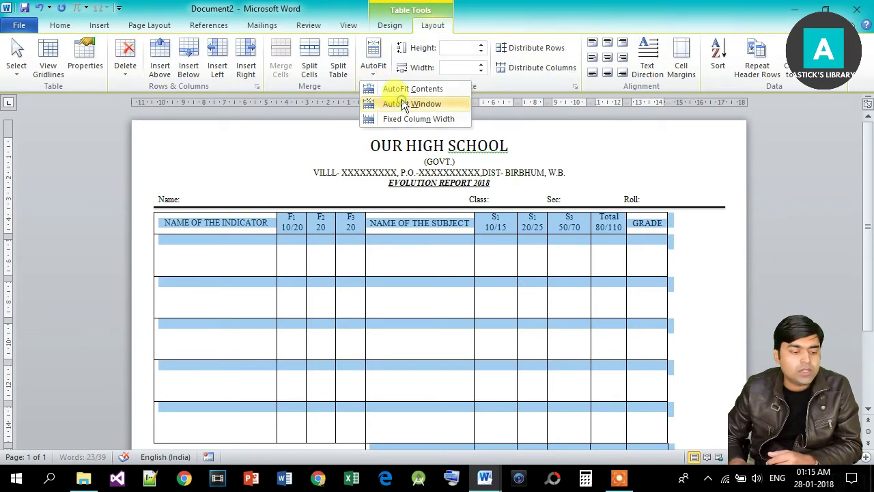
pyautogui.click(402, 104)
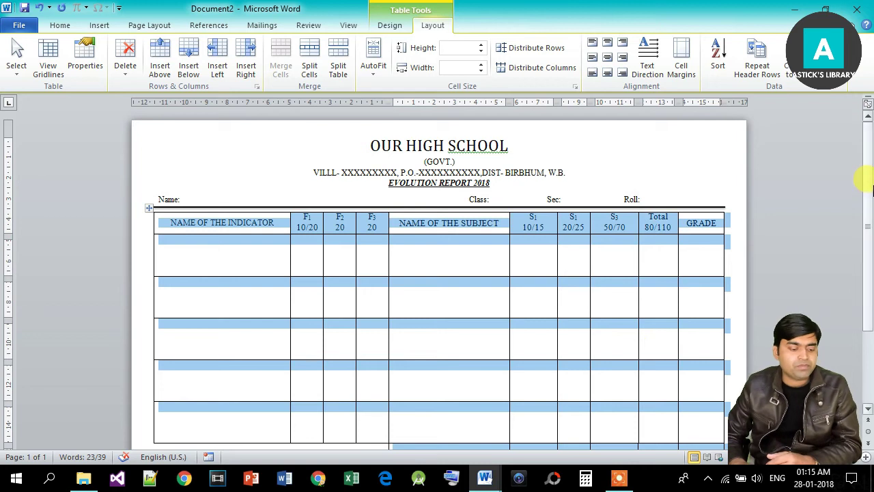
pyautogui.moveTo(864, 179); pyautogui.dragTo(861, 247)
pyautogui.click(480, 314)
pyautogui.click(448, 143)
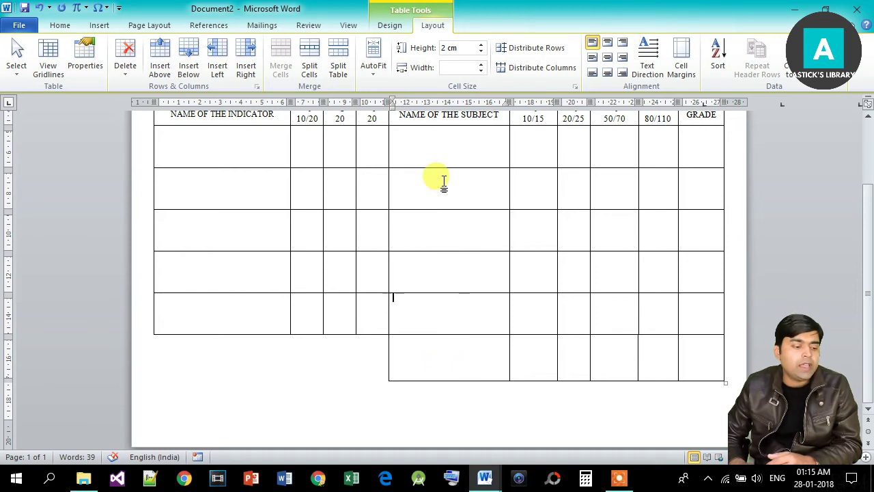
# Erase the first row's right-side border and draw two new row borders across the subject table.
pyautogui.click(389, 25)
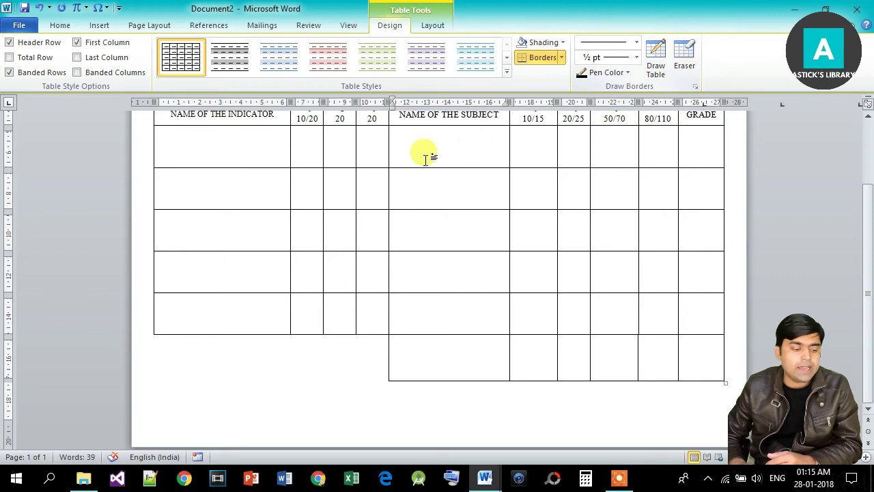
pyautogui.click(694, 58)
pyautogui.moveTo(410, 153)
pyautogui.mouseDown()
pyautogui.moveTo(674, 157)
pyautogui.moveTo(675, 142)
pyautogui.mouseUp()
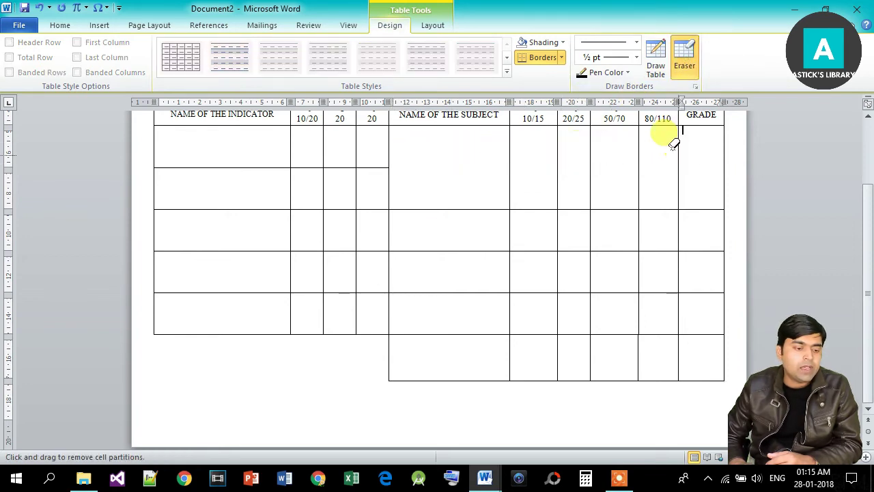
pyautogui.click(656, 60)
pyautogui.moveTo(392, 151); pyautogui.dragTo(719, 153)
pyautogui.moveTo(390, 179); pyautogui.dragTo(720, 180)
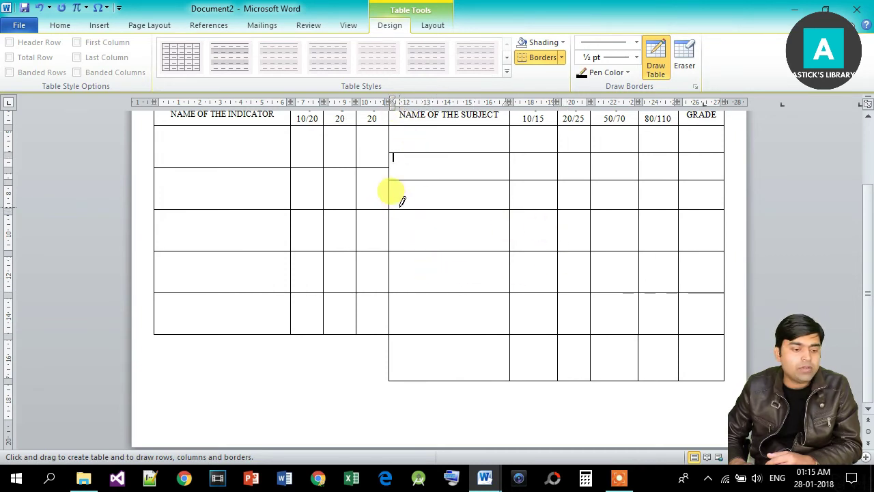
# Erase and redraw the middle row borders of the subject table, splitting merged rows.
pyautogui.click(685, 58)
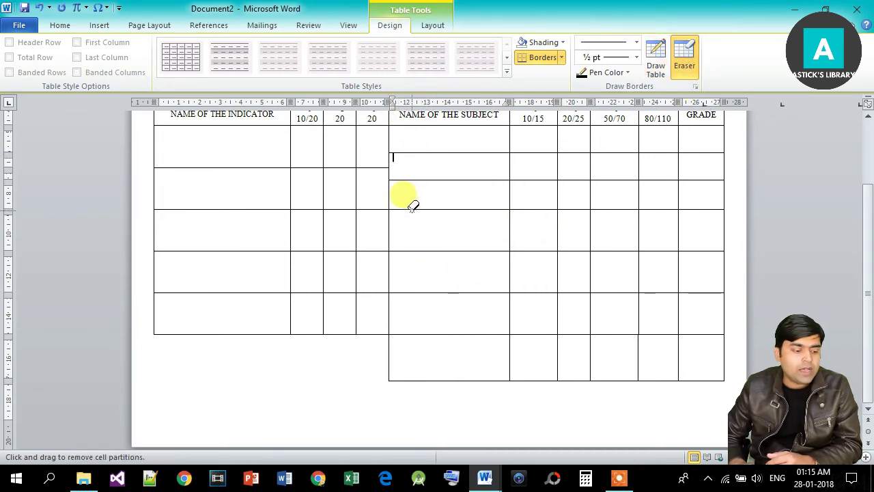
pyautogui.moveTo(413, 205); pyautogui.dragTo(691, 200)
pyautogui.click(649, 68)
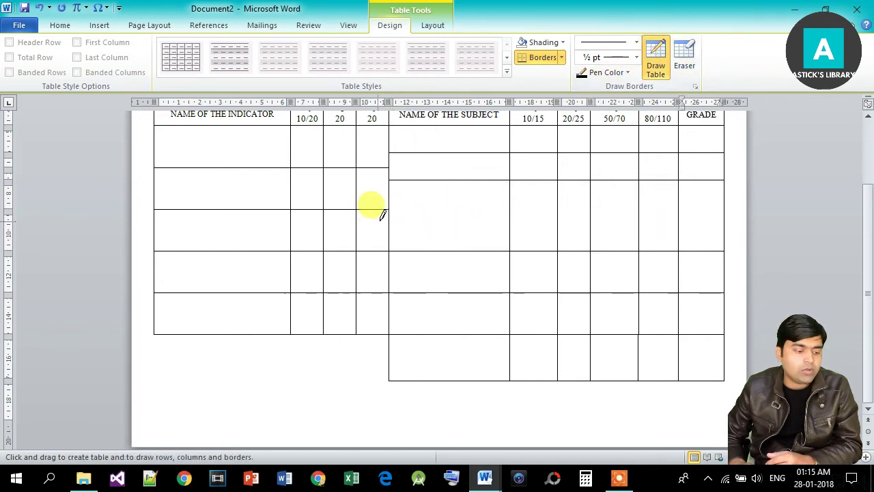
pyautogui.moveTo(391, 211); pyautogui.dragTo(697, 216)
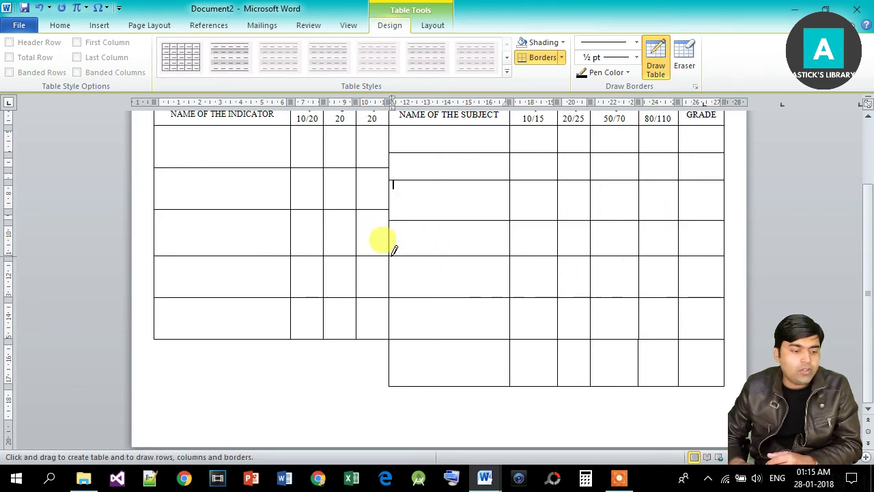
pyautogui.click(682, 63)
pyautogui.moveTo(417, 249); pyautogui.dragTo(700, 239)
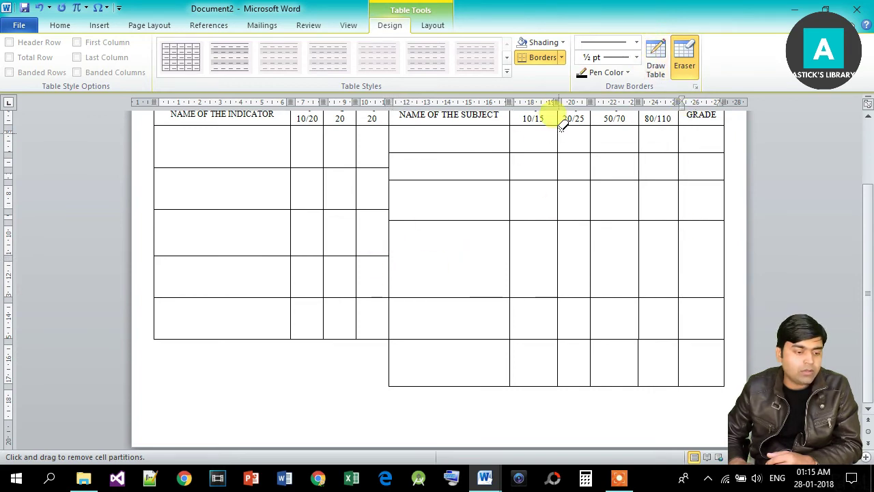
pyautogui.click(656, 62)
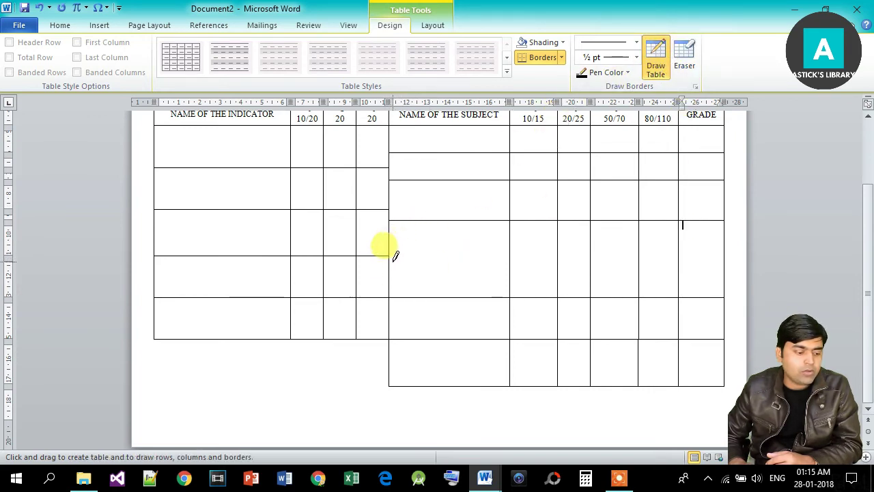
pyautogui.moveTo(392, 257); pyautogui.dragTo(703, 262)
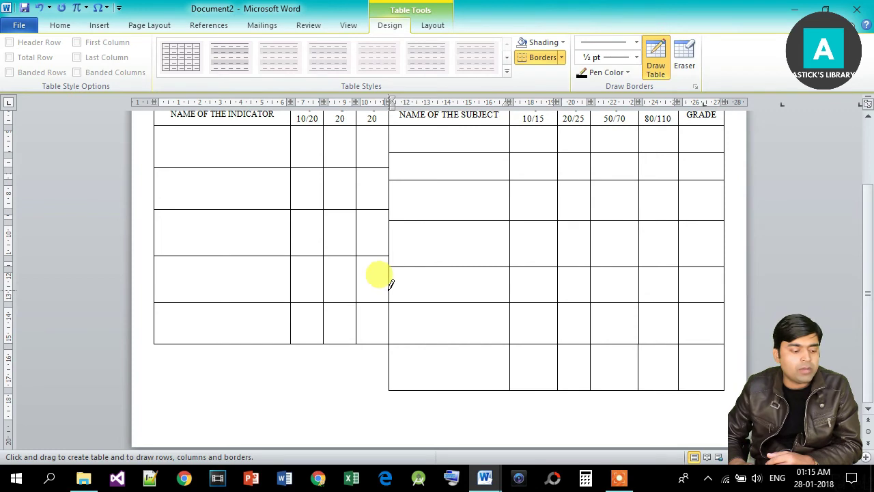
pyautogui.moveTo(393, 289); pyautogui.dragTo(710, 290)
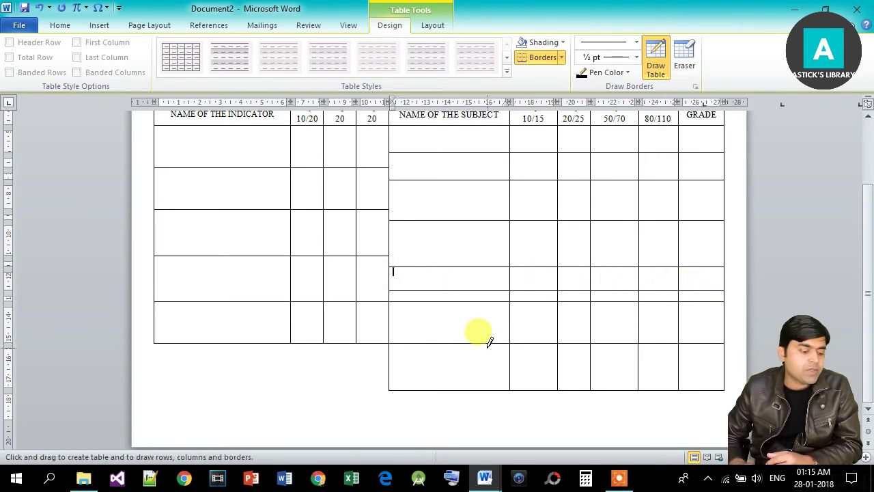
pyautogui.moveTo(392, 323); pyautogui.dragTo(710, 325)
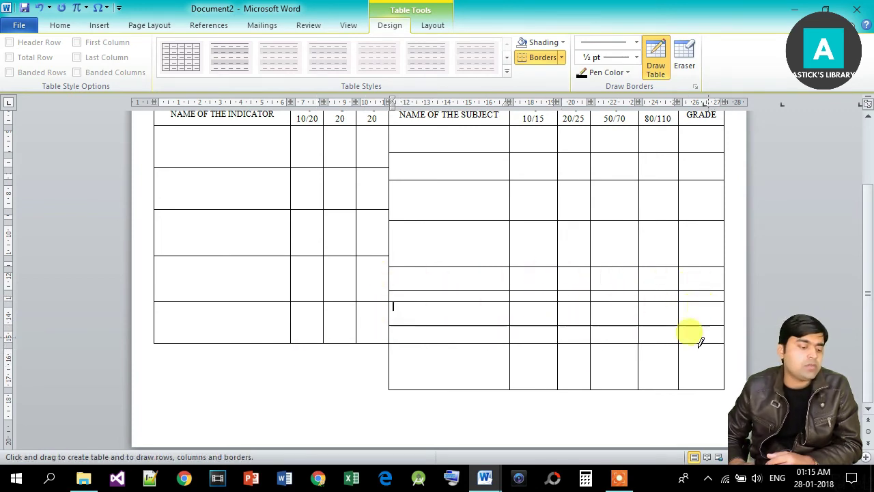
# Split the subject table's bottom row and erase leftover partitions in the lower rows.
pyautogui.click(682, 56)
pyautogui.moveTo(413, 302); pyautogui.dragTo(691, 293)
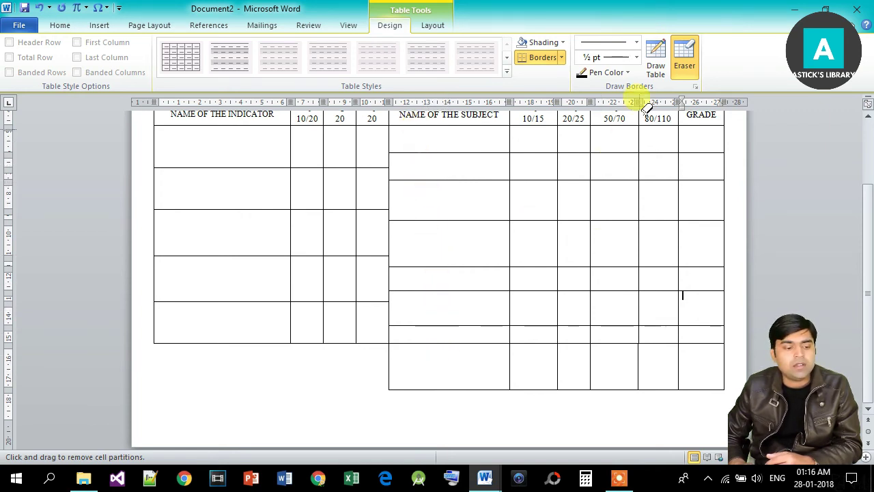
pyautogui.click(655, 65)
pyautogui.moveTo(390, 350); pyautogui.dragTo(723, 350)
pyautogui.click(684, 60)
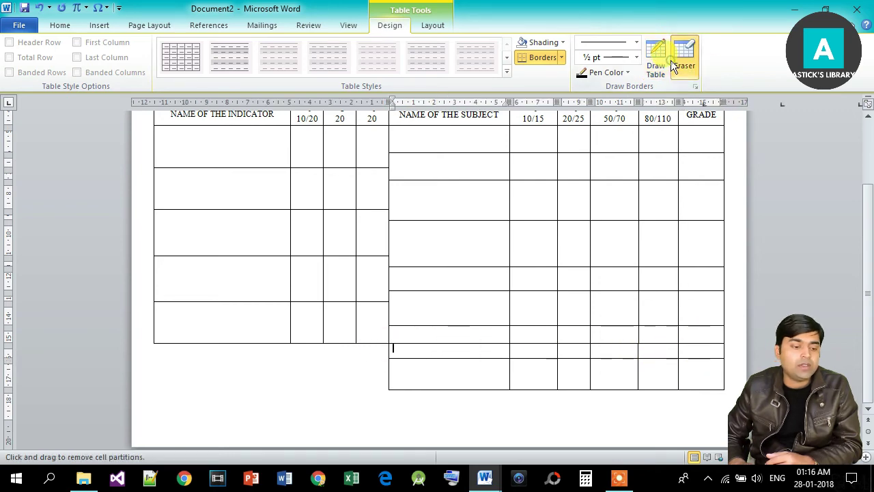
pyautogui.moveTo(410, 336); pyautogui.dragTo(714, 335)
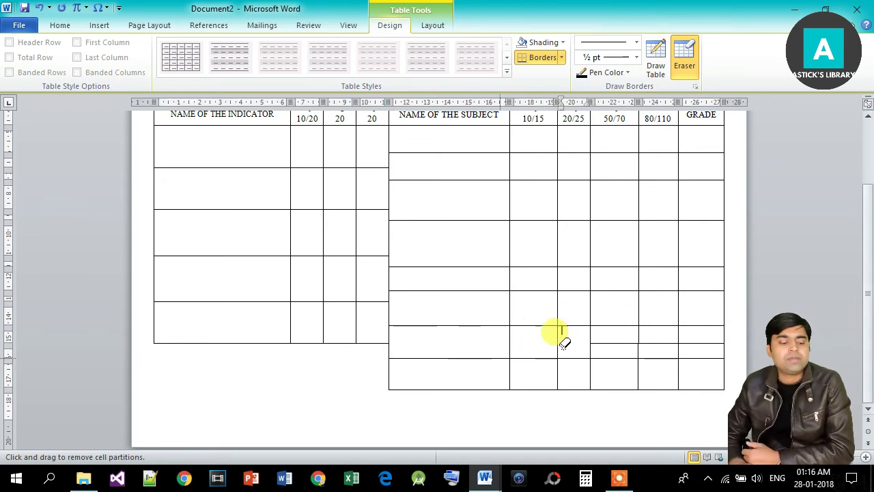
pyautogui.moveTo(613, 341); pyautogui.dragTo(717, 340)
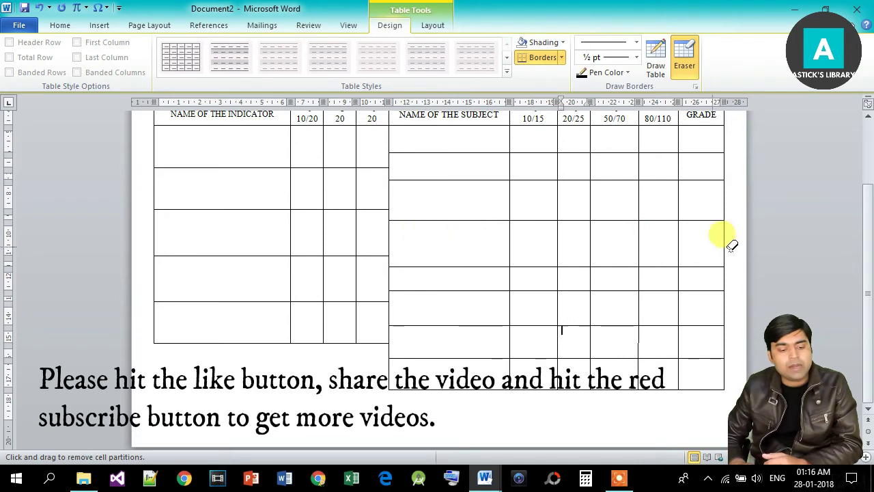
pyautogui.moveTo(869, 278); pyautogui.dragTo(869, 248)
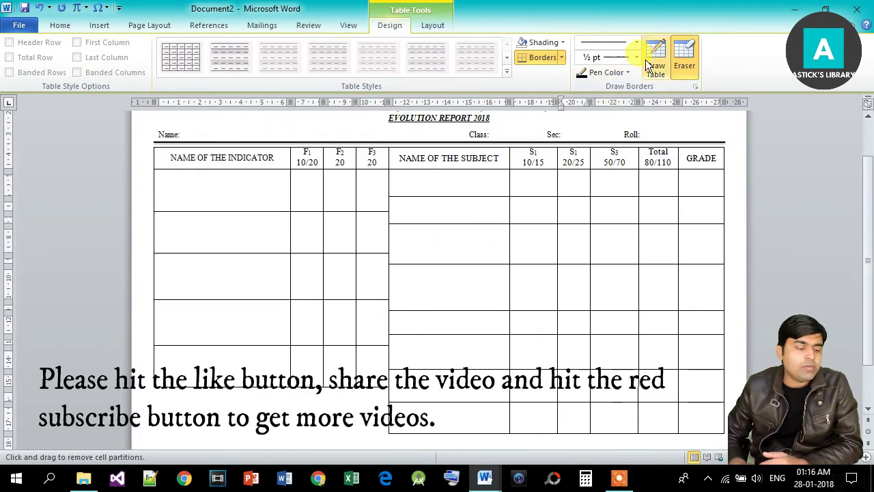
# Turn off the Eraser and drag an indicator-table row border upward.
pyautogui.click(684, 58)
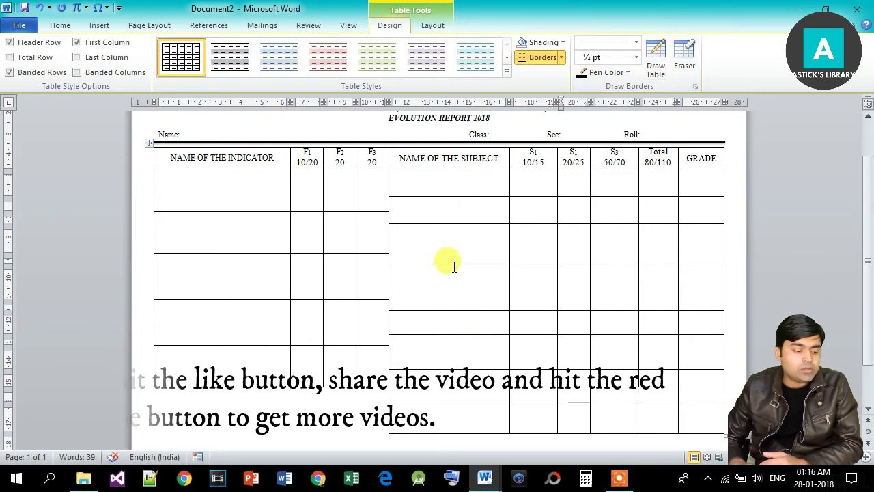
pyautogui.moveTo(453, 263); pyautogui.dragTo(452, 267)
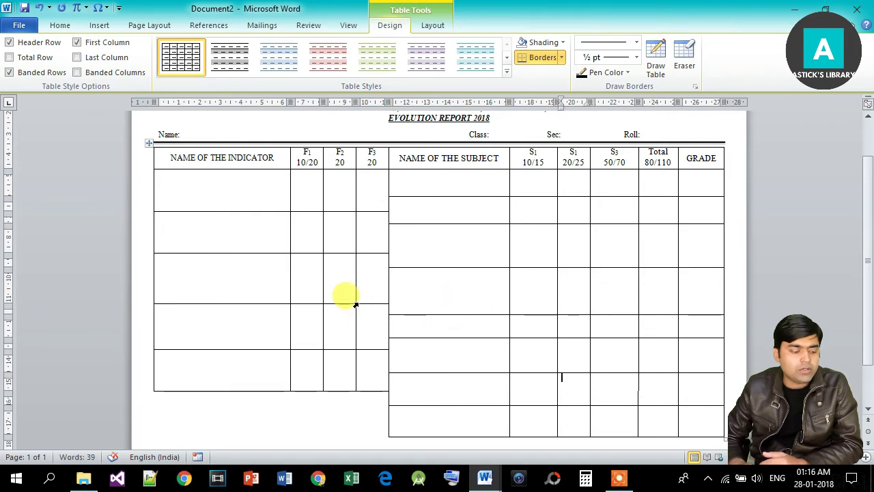
pyautogui.moveTo(332, 302); pyautogui.dragTo(335, 298)
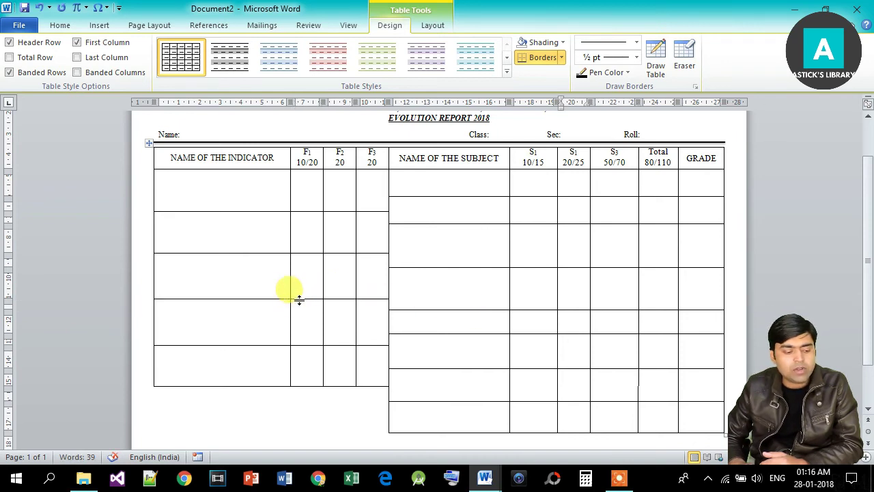
pyautogui.moveTo(299, 301); pyautogui.dragTo(301, 292)
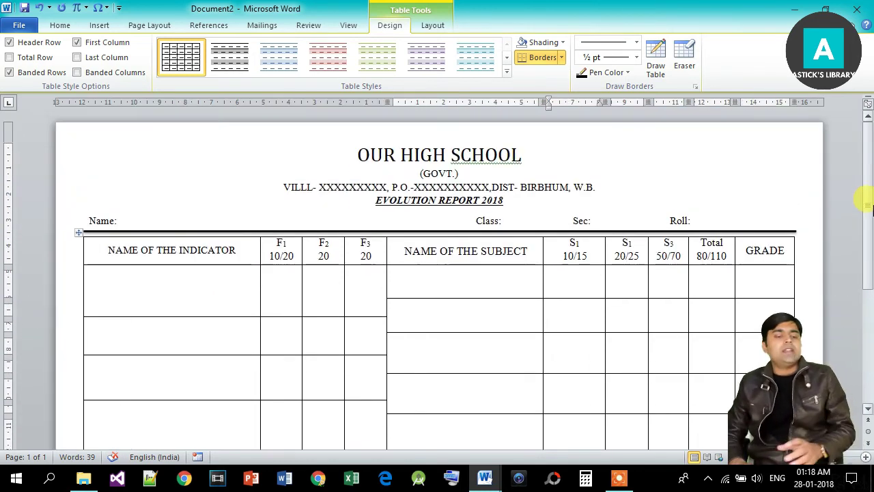
# Add an empty line after the Roll: line, above the tables.
pyautogui.scroll(-5, 858, 283)
pyautogui.scroll(6, 858, 208)
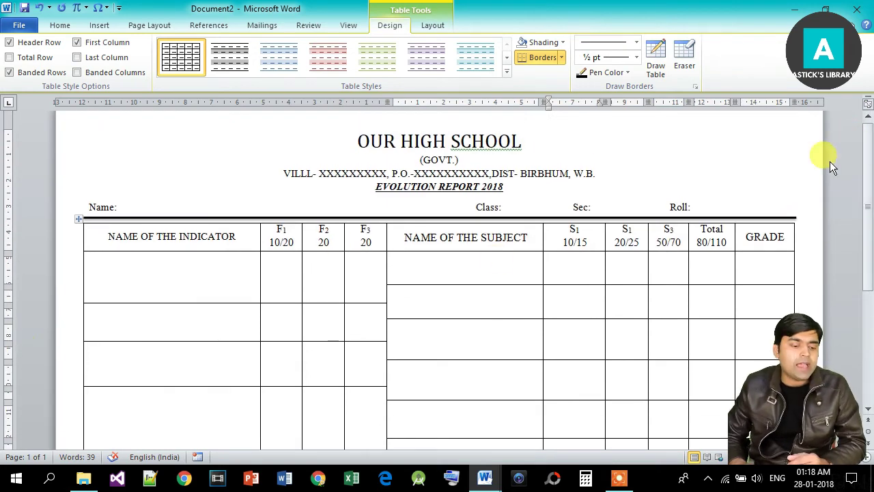
pyautogui.click(700, 201)
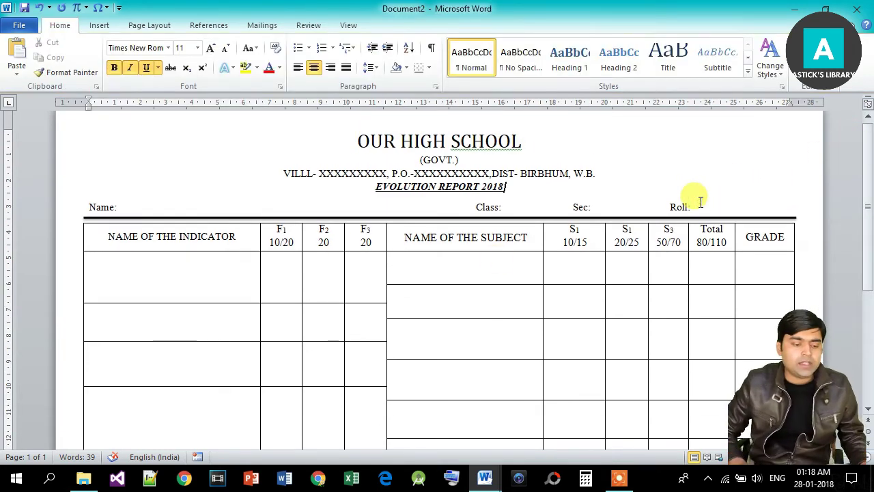
pyautogui.click(699, 207)
pyautogui.press('Return')
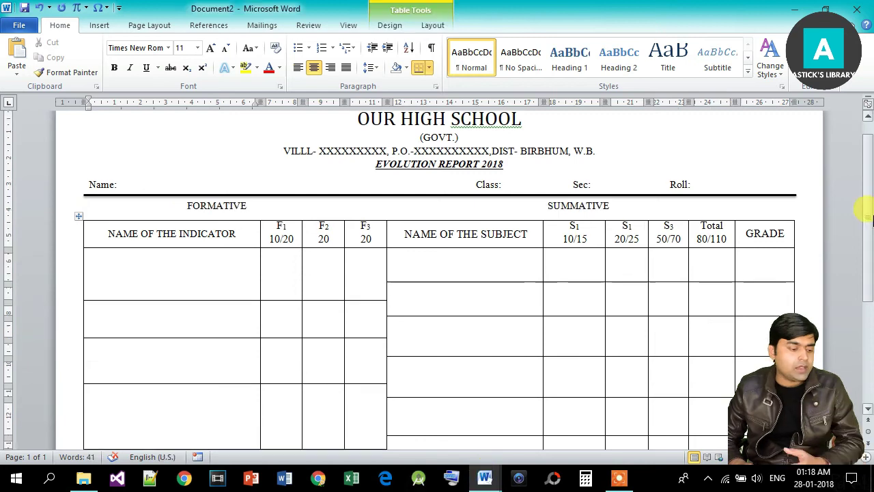
# Shorten the first body rows of the indicator table and the subject table.
pyautogui.scroll(-3, 862, 249)
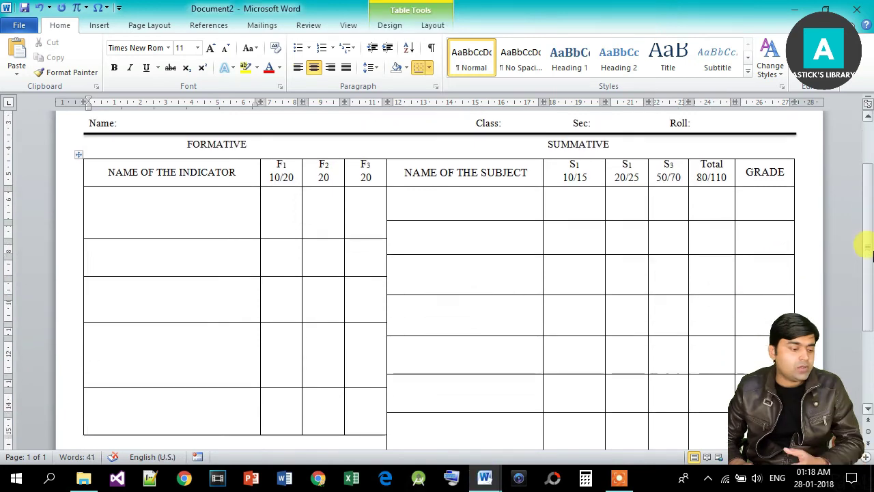
pyautogui.scroll(1, 868, 256)
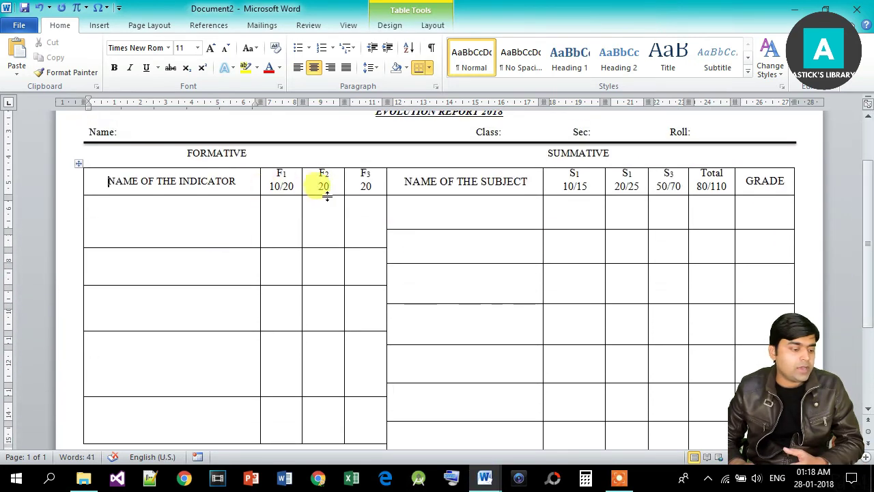
pyautogui.moveTo(329, 193); pyautogui.dragTo(330, 190)
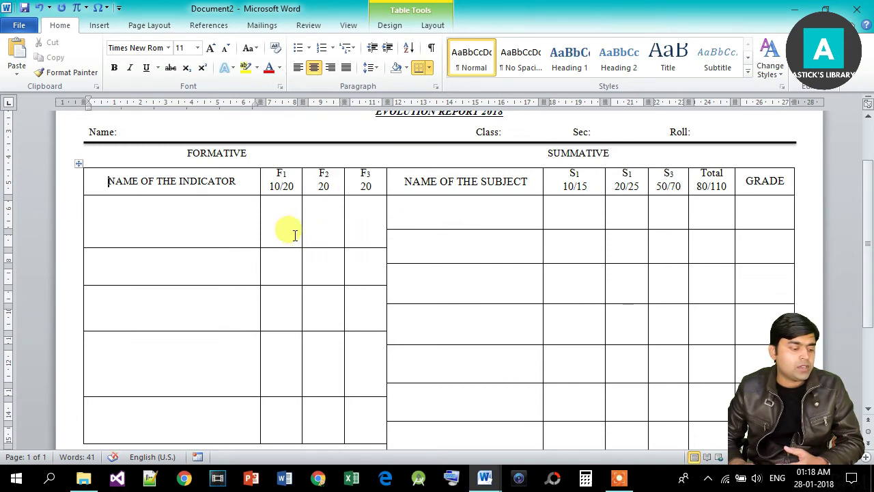
pyautogui.moveTo(286, 248); pyautogui.dragTo(288, 243)
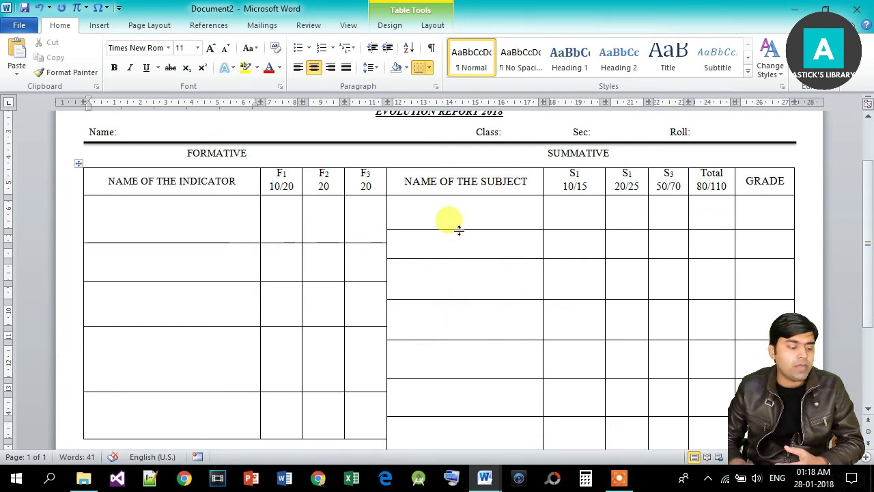
pyautogui.moveTo(459, 226); pyautogui.dragTo(459, 221)
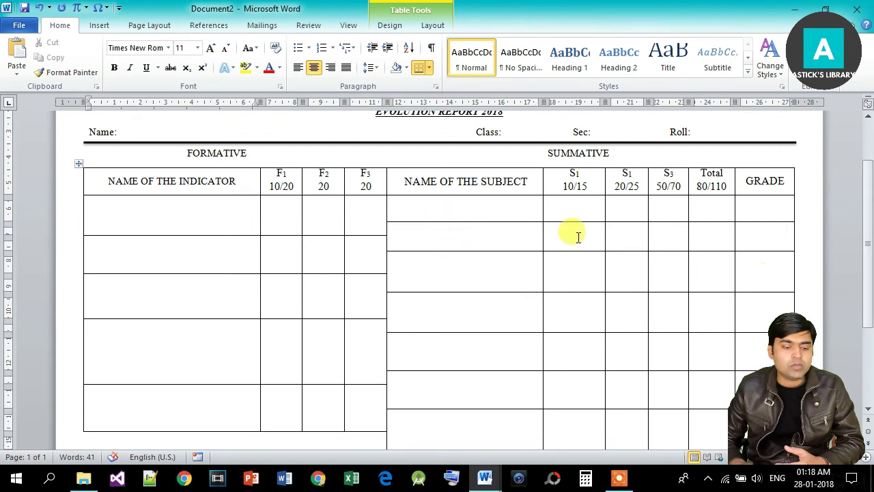
pyautogui.moveTo(864, 227); pyautogui.dragTo(859, 250)
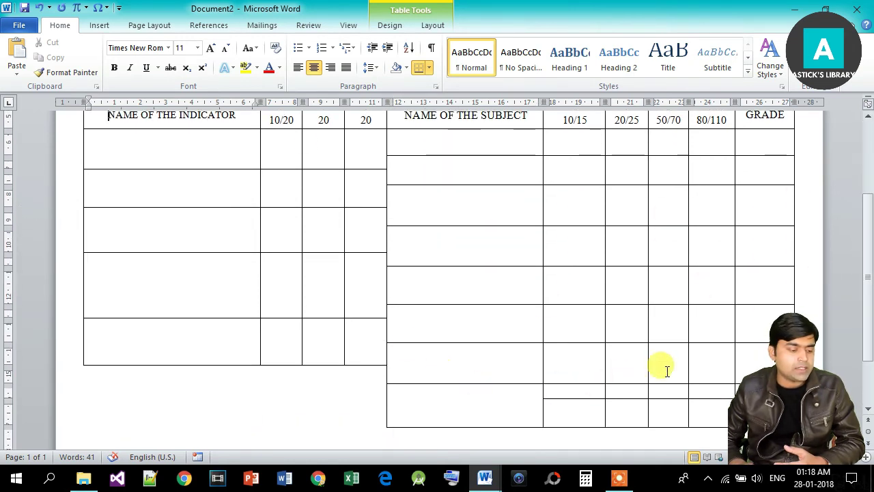
pyautogui.scroll(-2, 325, 339)
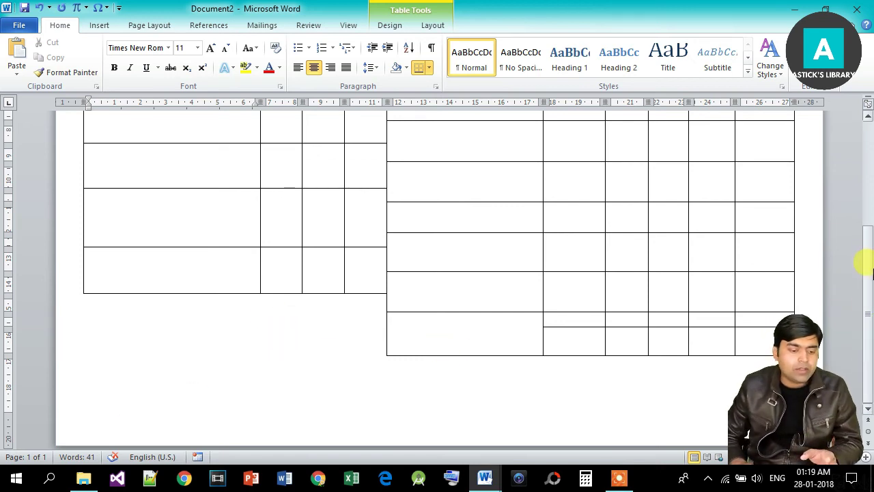
pyautogui.scroll(3, 862, 253)
pyautogui.scroll(-1, 862, 250)
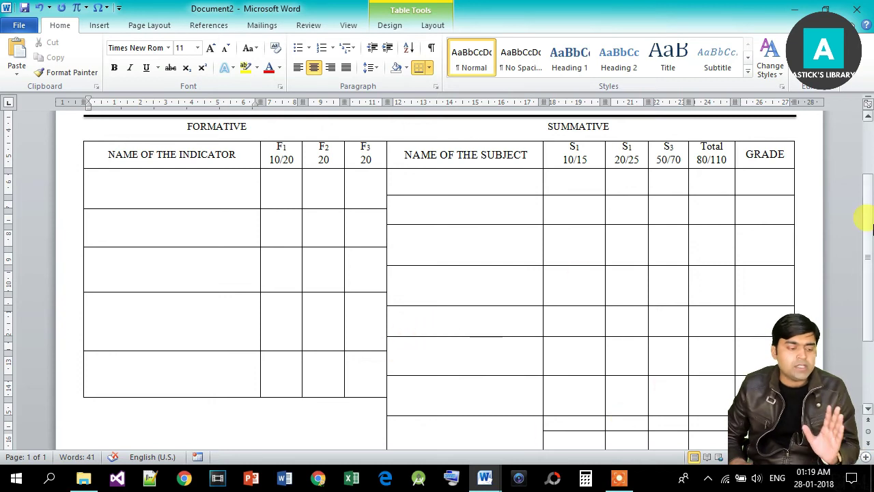
# Centre the subject names, FIRST LANGUAGE downward, at the top of their cells with Align Top Center.
pyautogui.moveTo(864, 218); pyautogui.dragTo(864, 232)
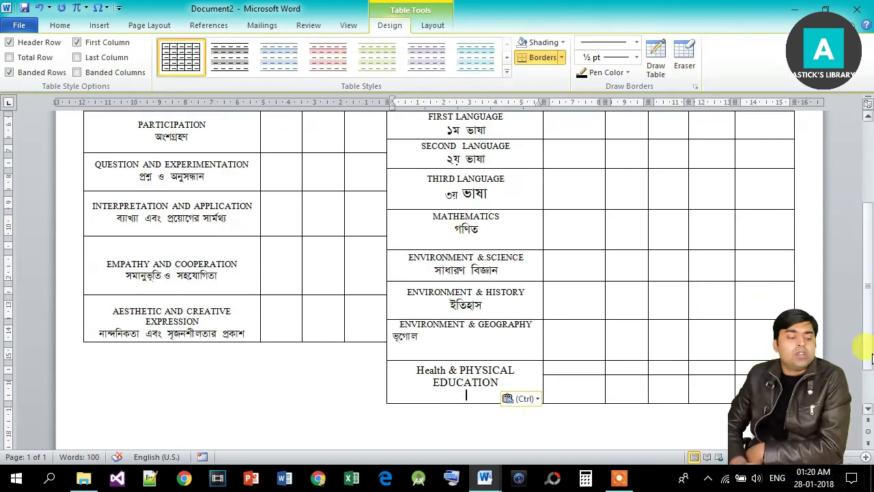
pyautogui.moveTo(863, 256)
pyautogui.mouseDown()
pyautogui.moveTo(859, 162)
pyautogui.moveTo(863, 242)
pyautogui.mouseUp()
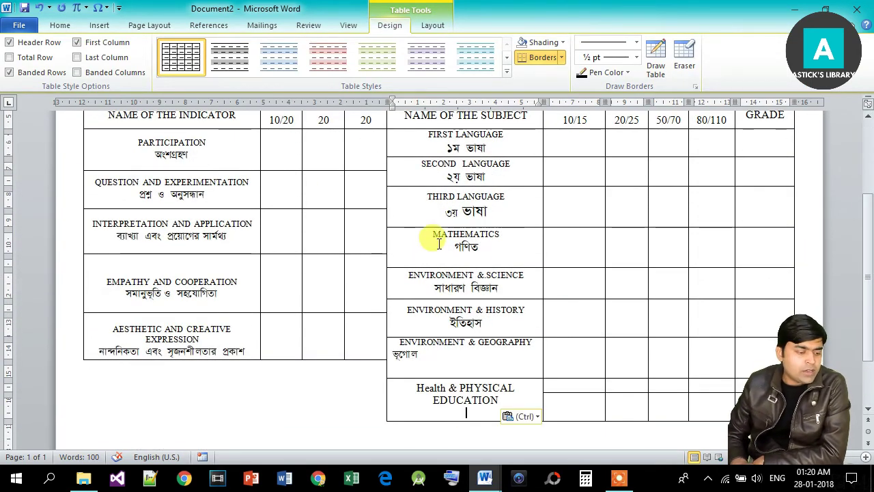
pyautogui.moveTo(430, 134)
pyautogui.mouseDown()
pyautogui.moveTo(493, 351)
pyautogui.moveTo(491, 417)
pyautogui.mouseUp()
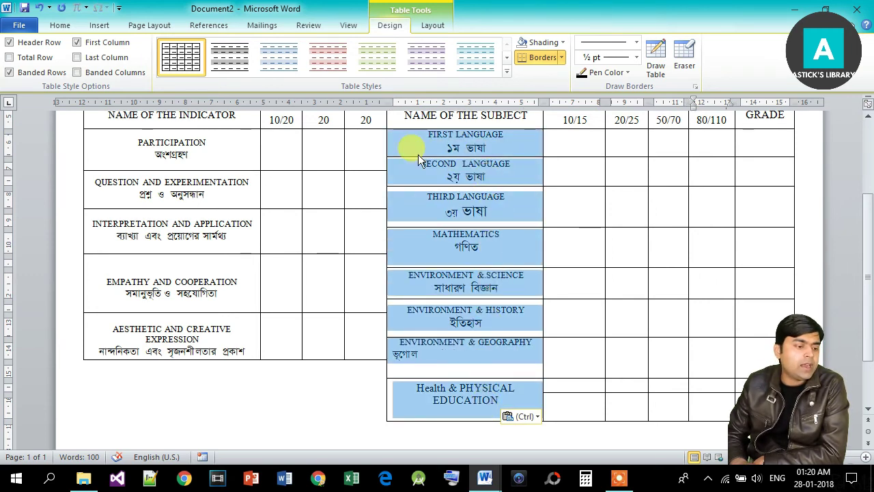
pyautogui.click(424, 26)
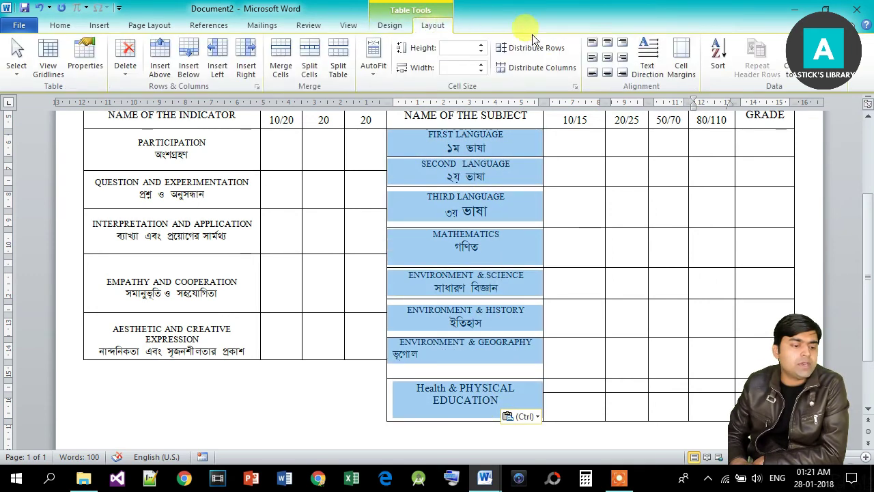
pyautogui.click(608, 58)
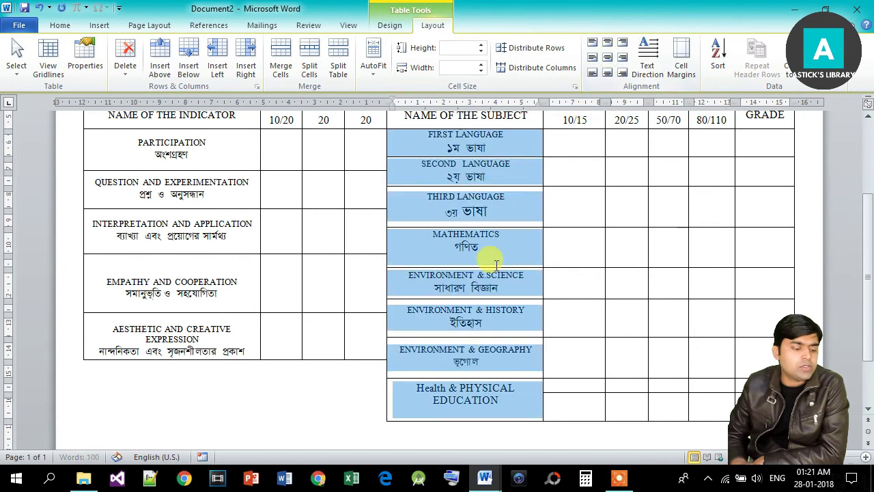
pyautogui.click(592, 42)
pyautogui.click(608, 59)
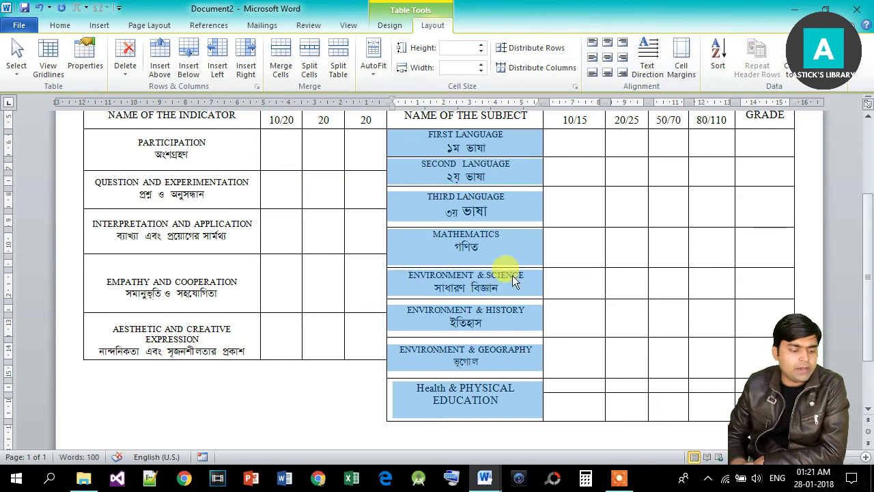
pyautogui.click(513, 282)
pyautogui.scroll(-2, 513, 282)
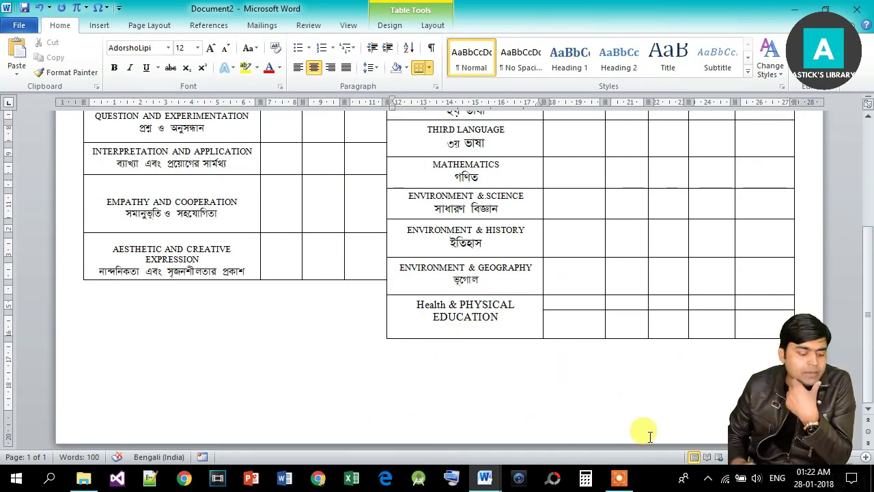
# Select the GRADING SCALE text box in the Marksheet reference document.
pyautogui.moveTo(483, 481)
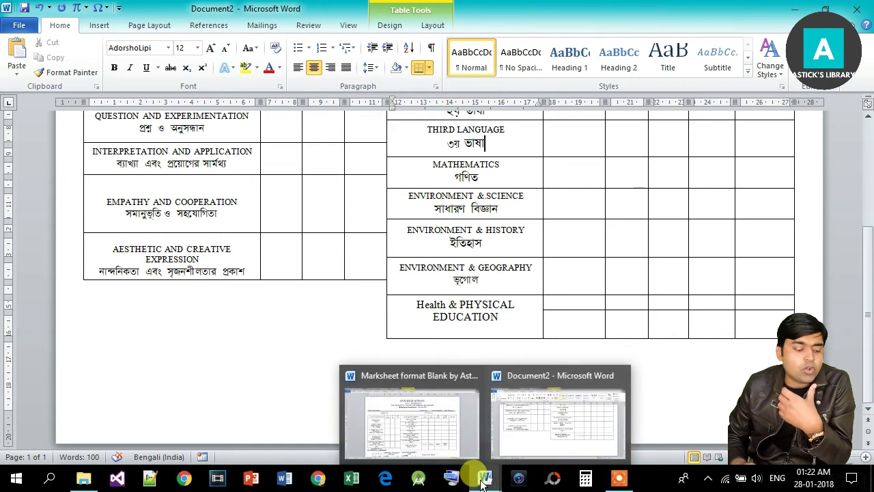
pyautogui.click(453, 433)
pyautogui.scroll(-2, 862, 204)
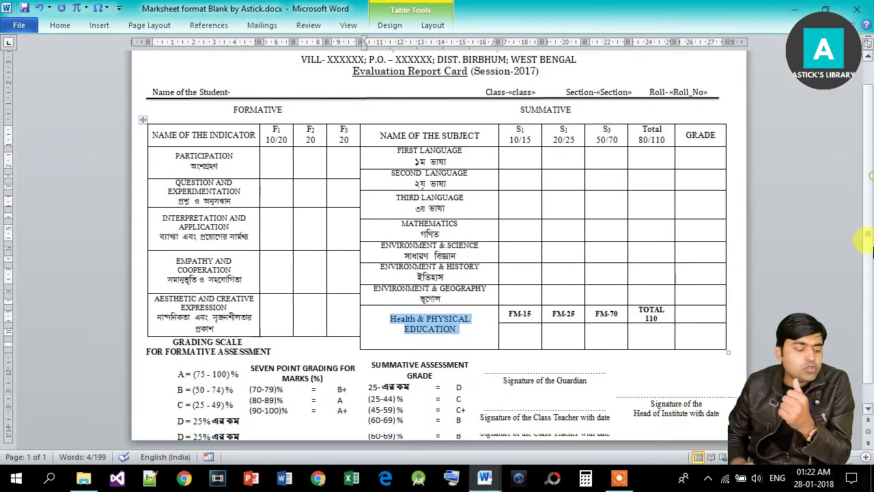
pyautogui.click(267, 407)
pyautogui.click(202, 343)
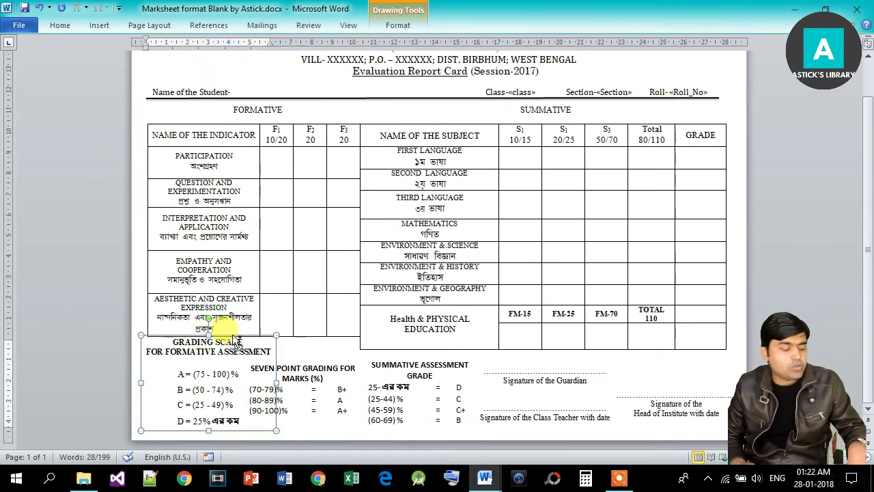
# Paste the grading scale box into Document2 just below the FORMATIVE table.
pyautogui.moveTo(486, 478)
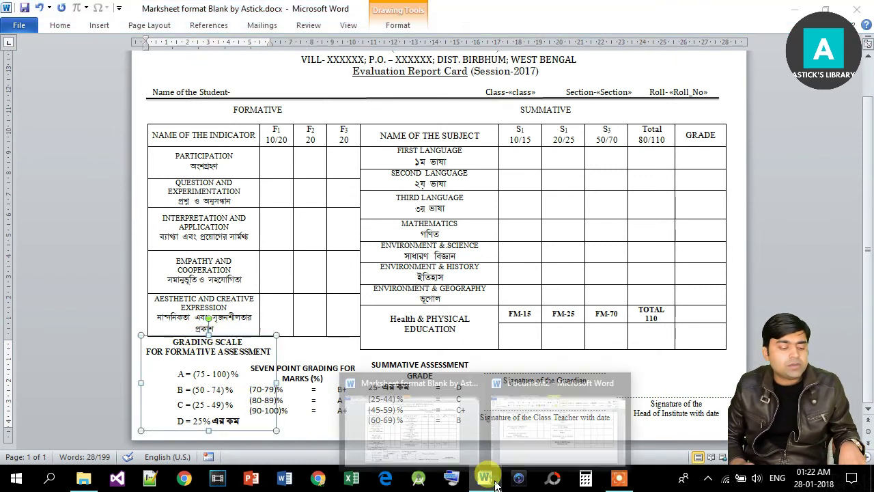
pyautogui.click(515, 435)
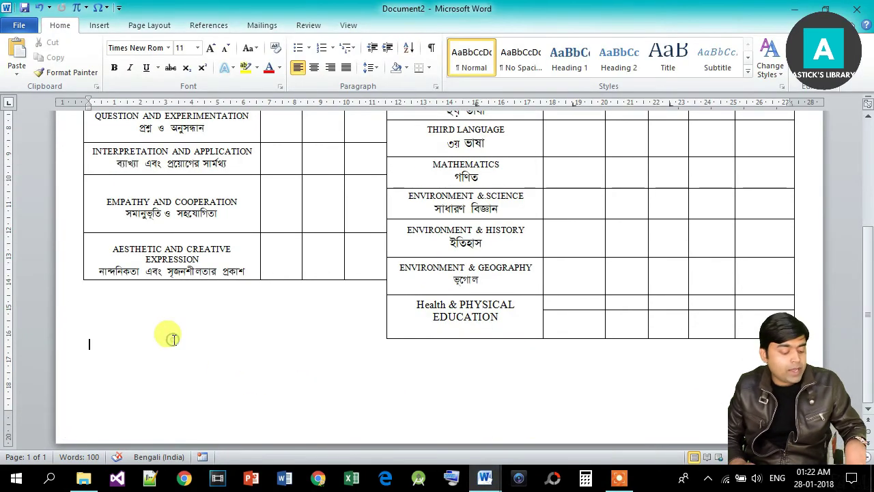
pyautogui.hotkey('ctrl', 'v')
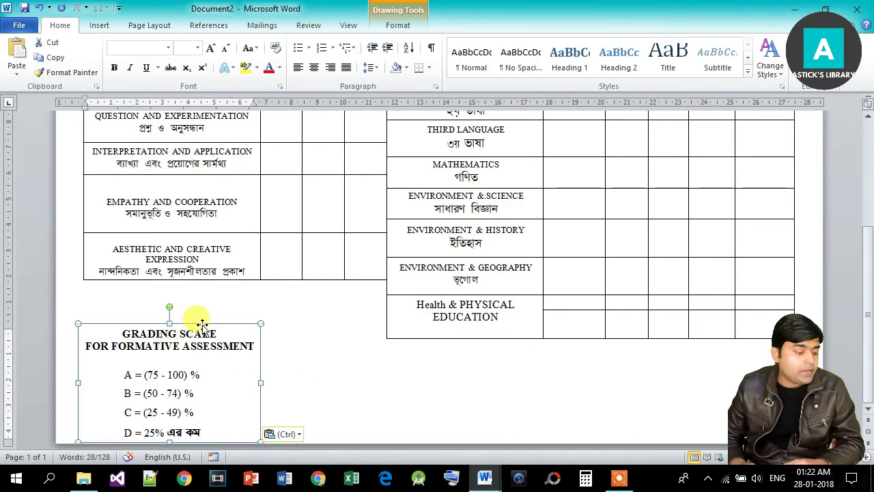
pyautogui.moveTo(202, 321); pyautogui.dragTo(194, 289)
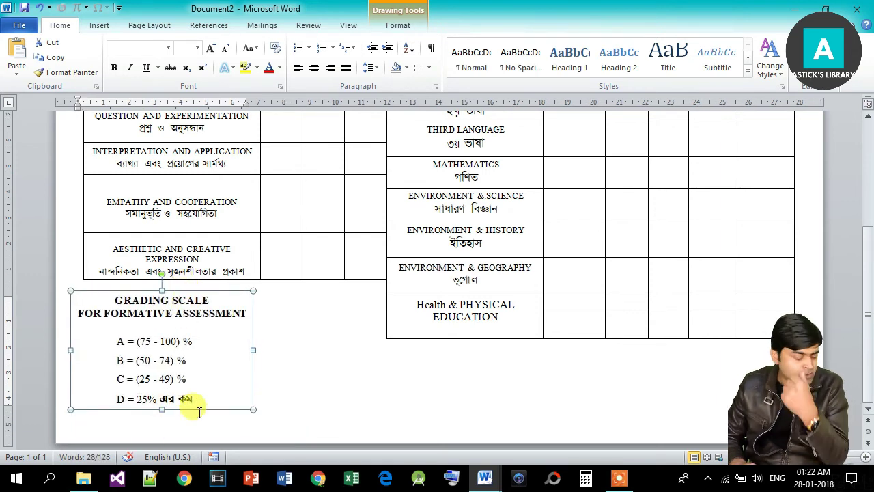
pyautogui.click(351, 406)
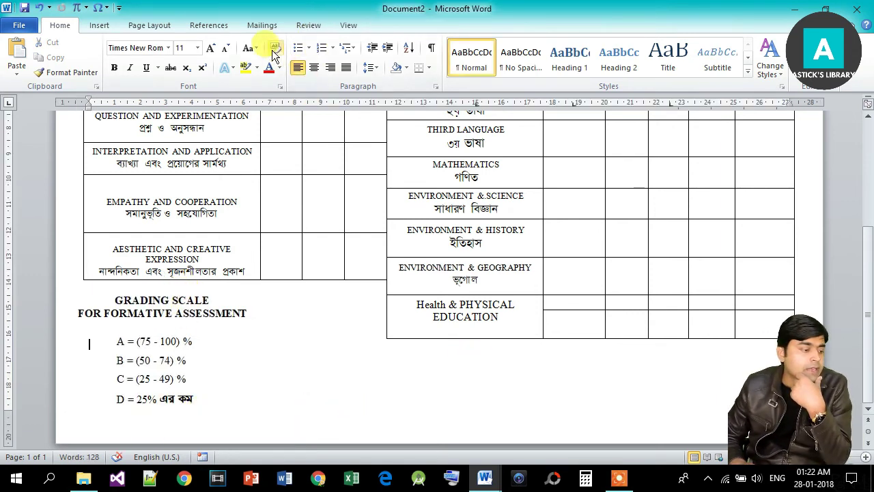
pyautogui.click(103, 25)
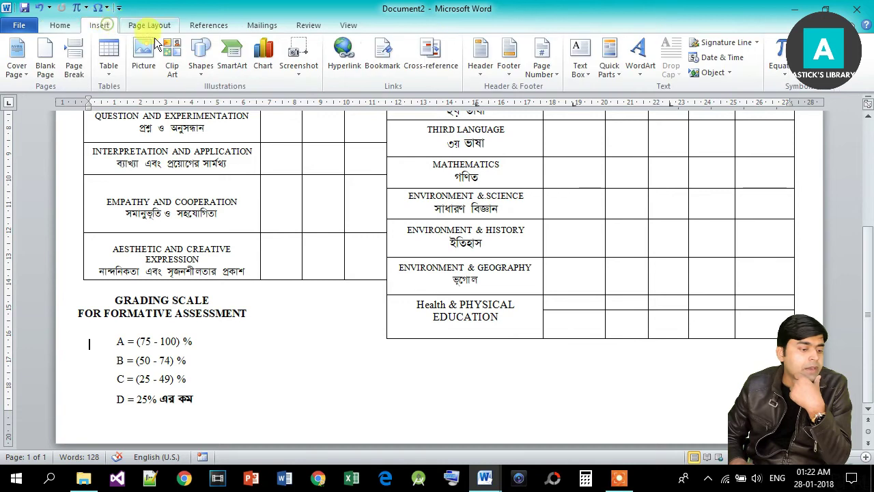
# Insert a text box beside the grading scale and delete its placeholder text.
pyautogui.click(586, 74)
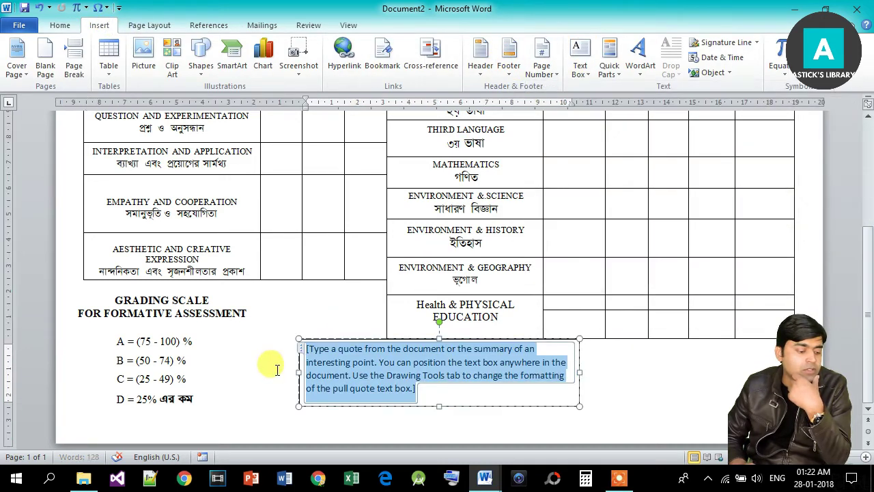
pyautogui.moveTo(383, 337); pyautogui.dragTo(308, 325)
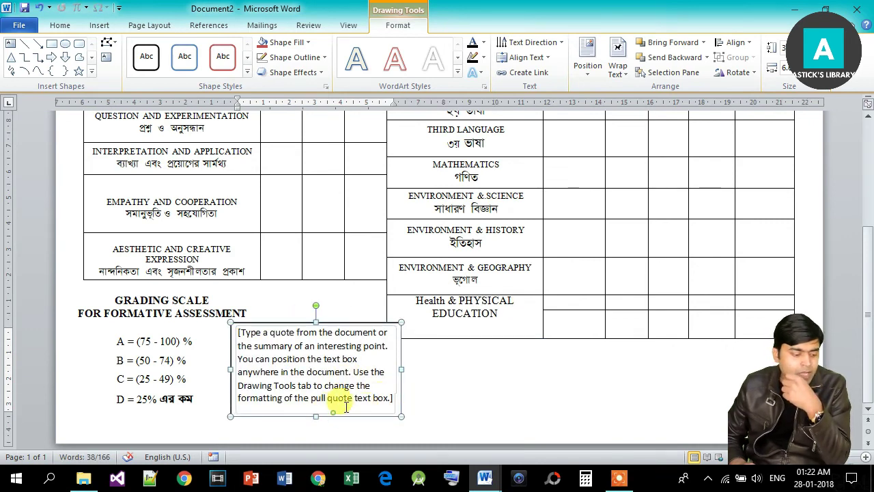
pyautogui.click(283, 357)
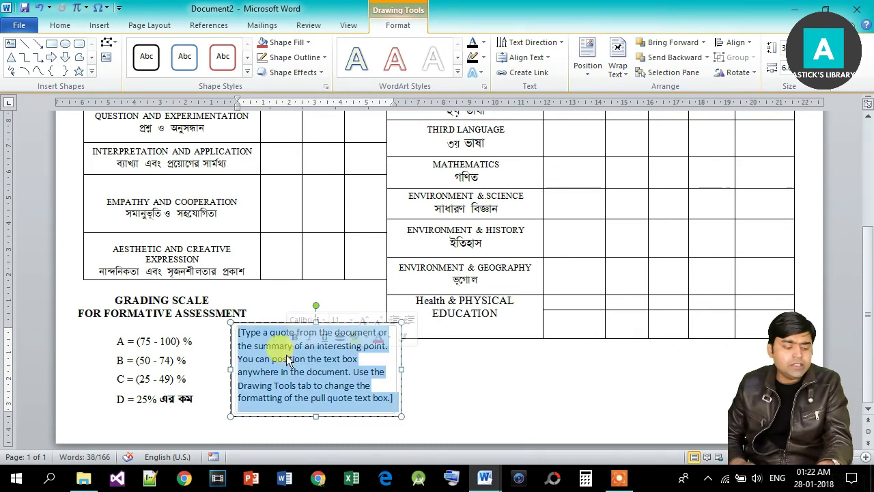
pyautogui.press('Delete')
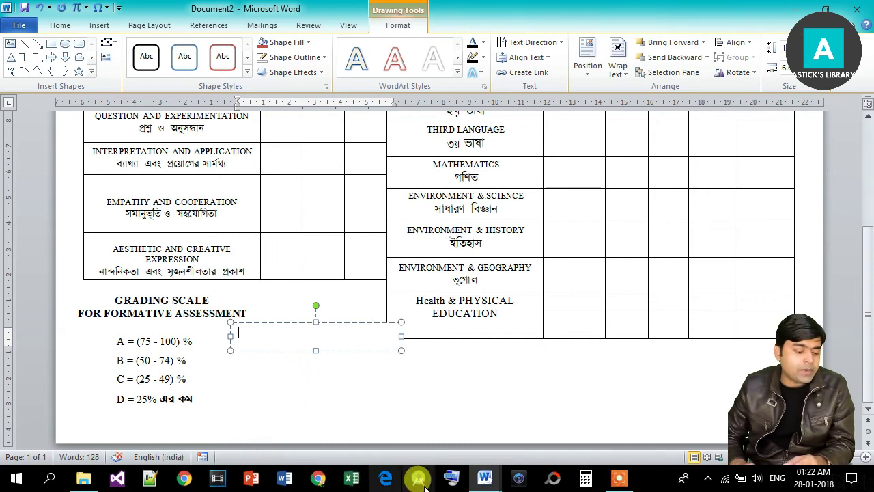
# Copy the SEVEN POINT GRADING FOR MARKS (%) text from Marksheet into the empty box.
pyautogui.moveTo(486, 480)
pyautogui.click(437, 431)
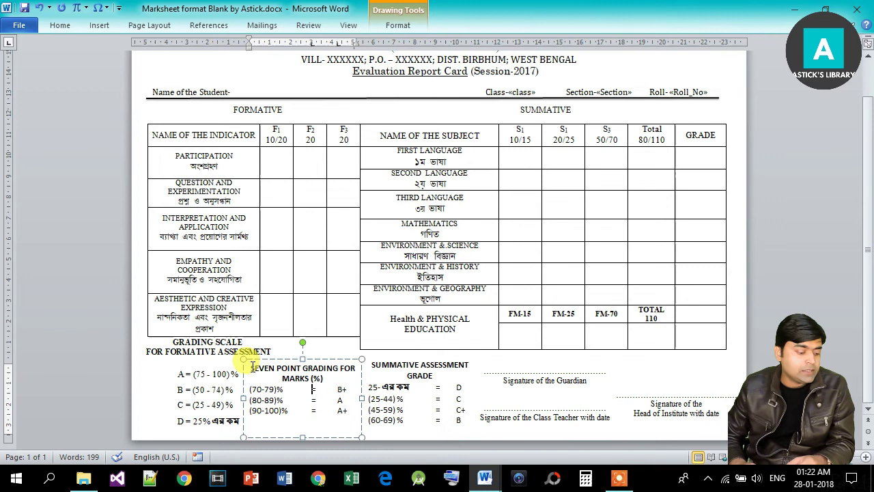
pyautogui.moveTo(303, 378); pyautogui.dragTo(348, 417)
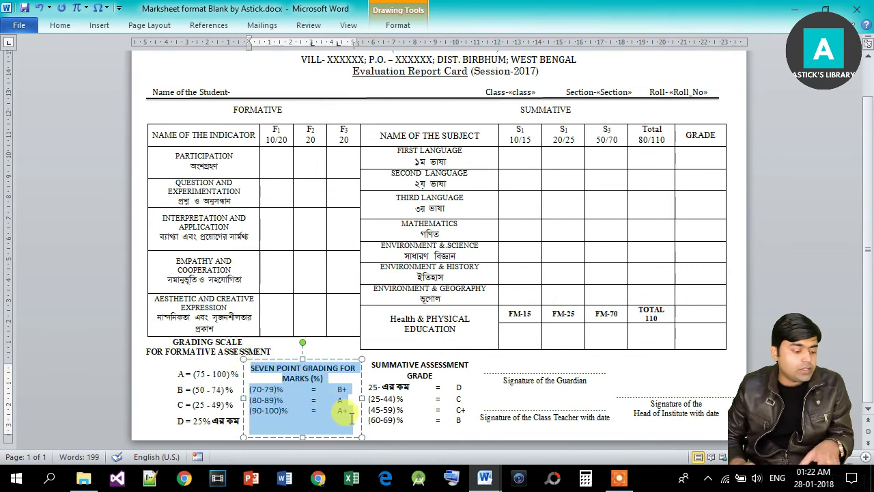
pyautogui.hotkey('ctrl', 'c')
pyautogui.hotkey('alt', 'Tab')
pyautogui.hotkey('ctrl', 'v')
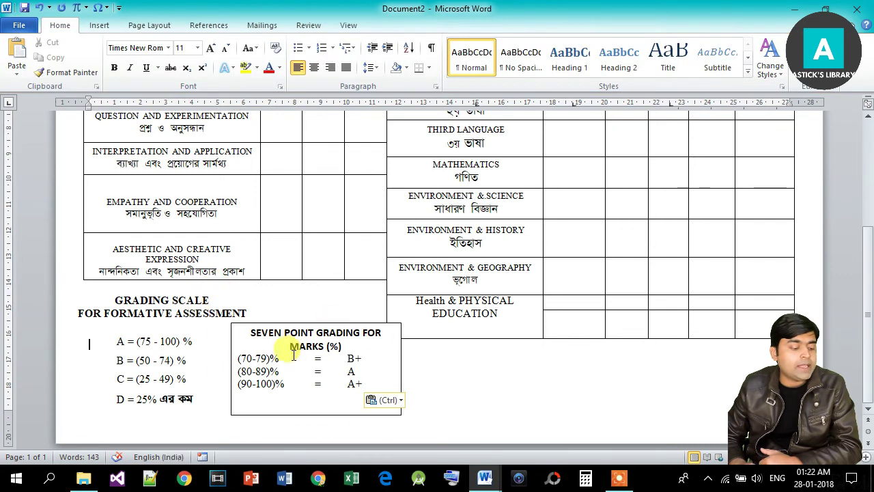
# Remove the outline from the seven-point grading text box.
pyautogui.click(297, 380)
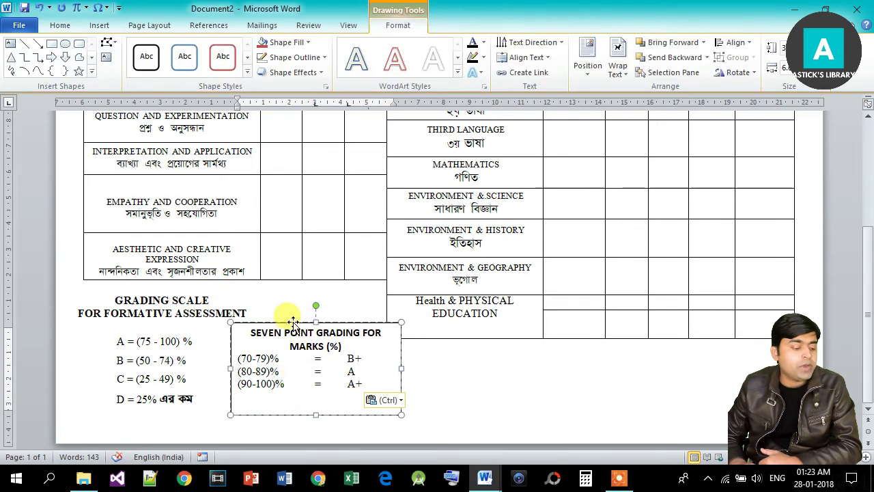
pyautogui.click(292, 321)
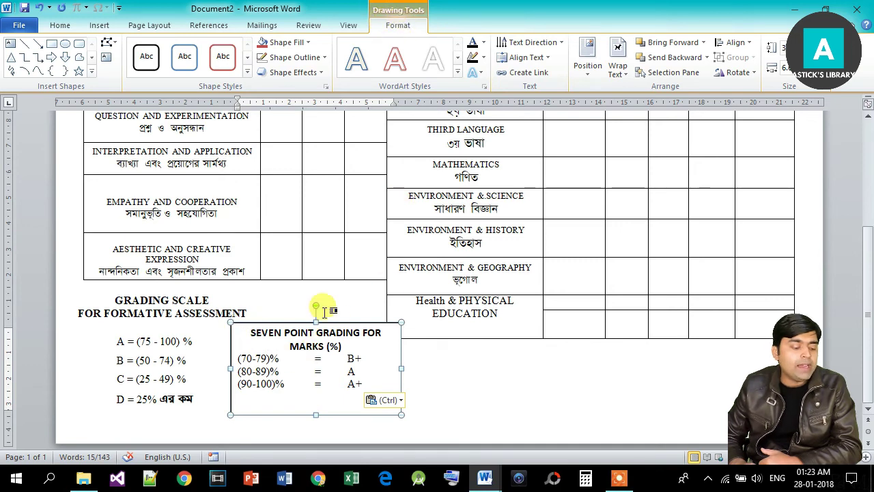
pyautogui.click(315, 58)
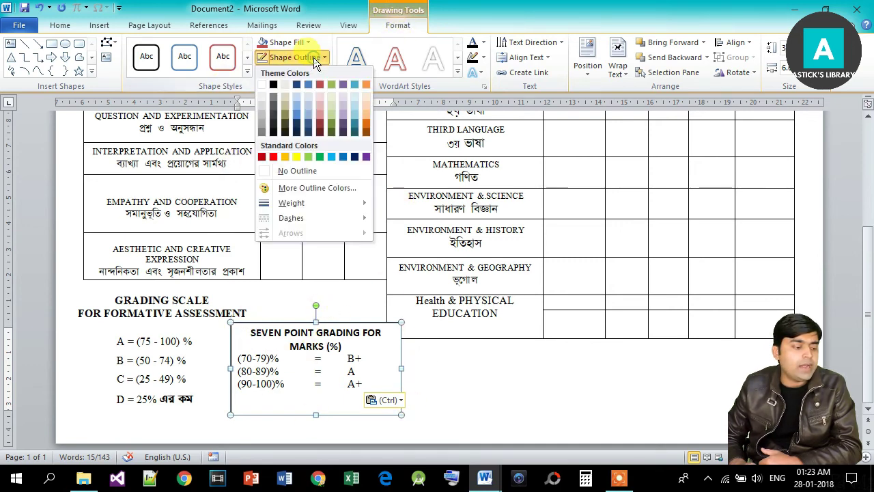
pyautogui.click(283, 172)
pyautogui.click(564, 378)
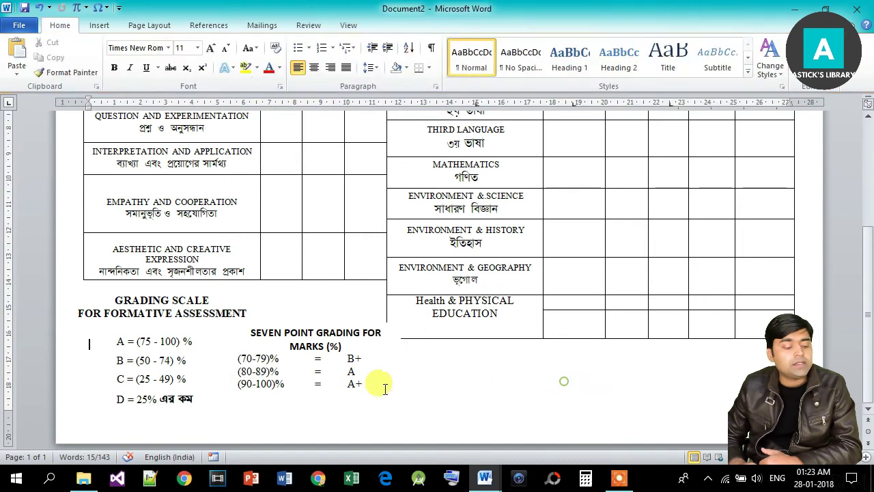
# Move the seven-point grading box up, right beside the formative grading scale.
pyautogui.click(318, 332)
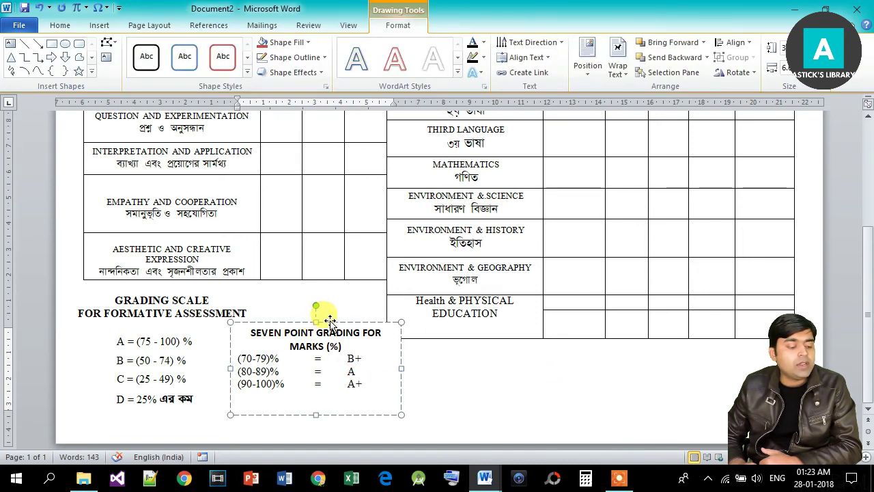
pyautogui.moveTo(330, 321)
pyautogui.mouseDown()
pyautogui.moveTo(293, 335)
pyautogui.moveTo(341, 319)
pyautogui.mouseUp()
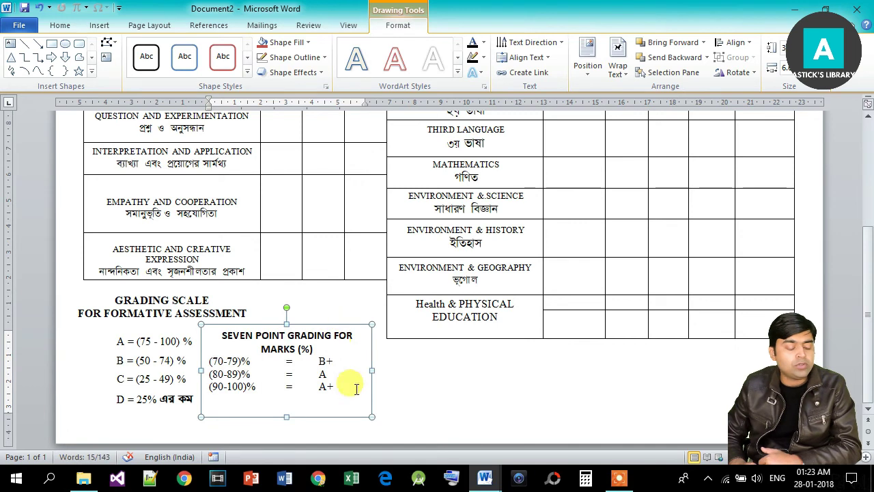
pyautogui.click(452, 403)
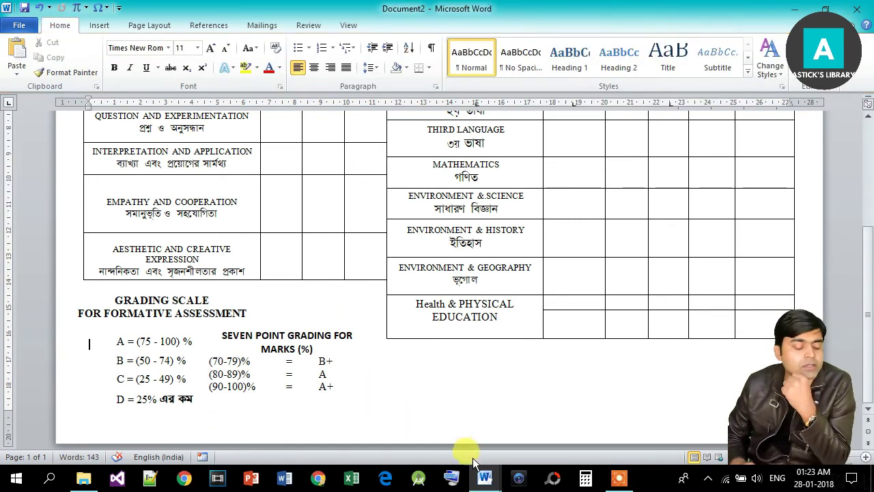
# Copy Marksheet's summative grade box with Guardian, Class Teacher and Head signature lines into Document2.
pyautogui.moveTo(485, 477)
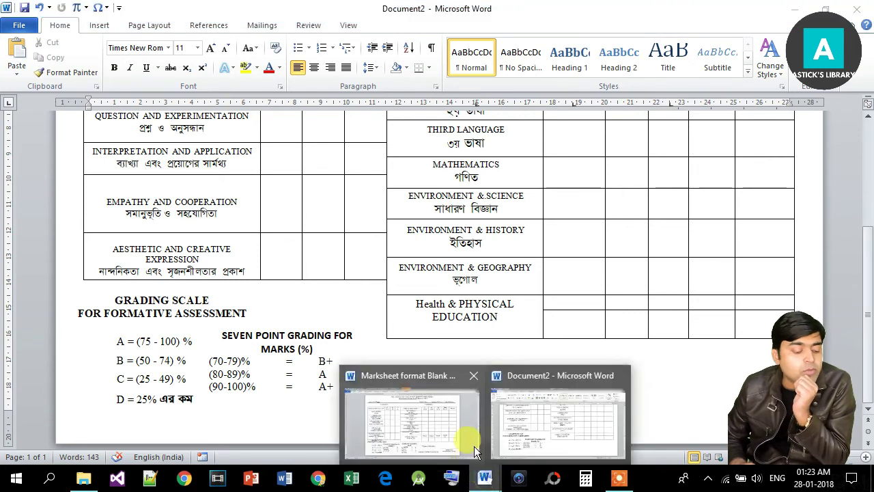
pyautogui.click(413, 451)
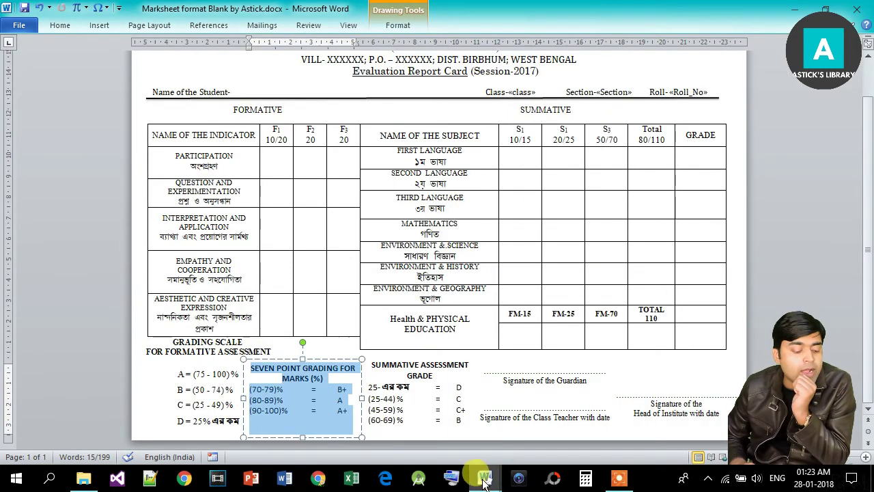
pyautogui.moveTo(485, 478)
pyautogui.click(558, 430)
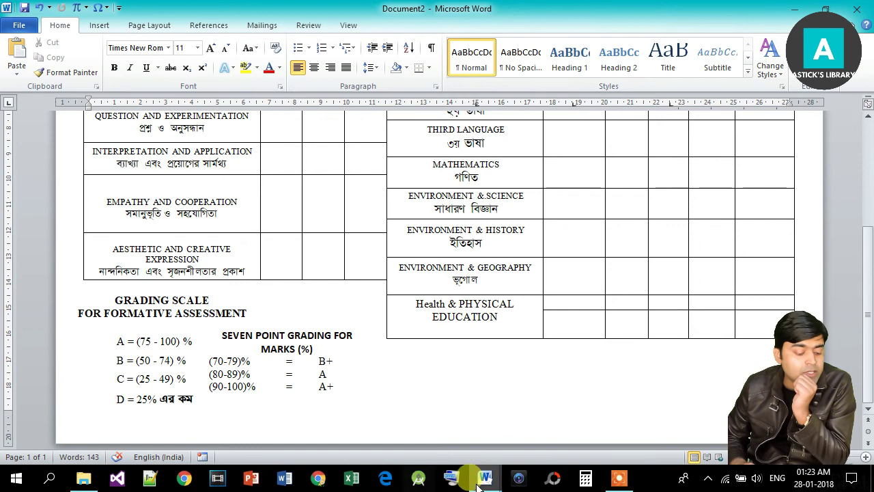
pyautogui.moveTo(483, 482)
pyautogui.click(403, 420)
pyautogui.click(409, 397)
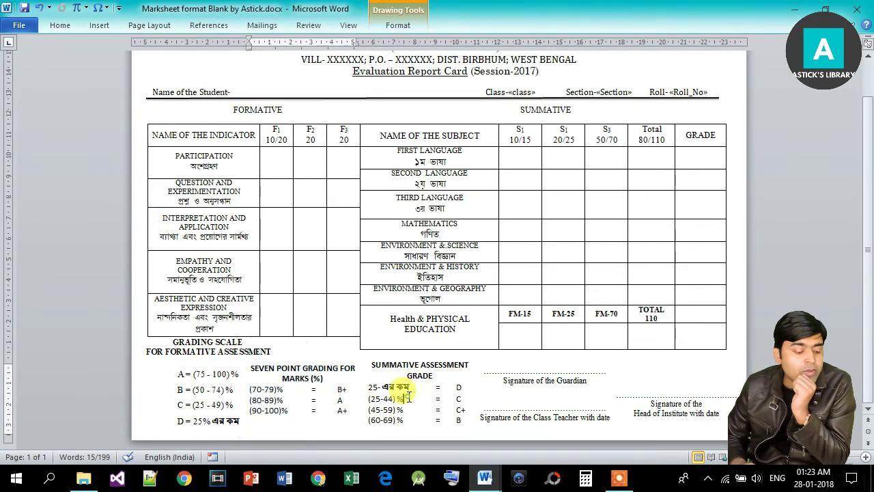
pyautogui.click(406, 356)
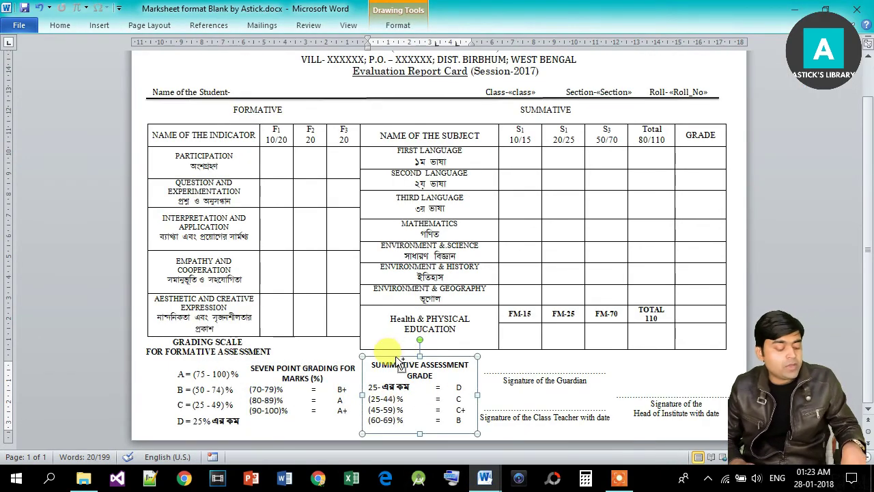
pyautogui.hotkey('alt', 'Tab')
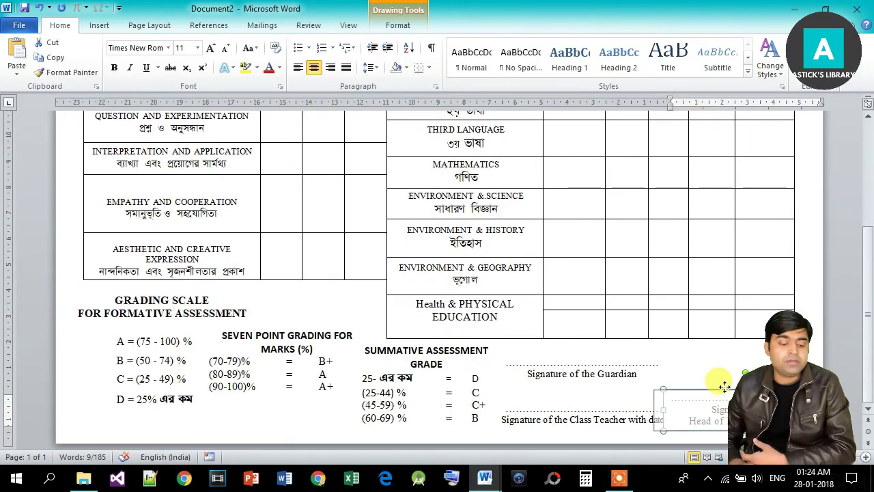
pyautogui.click(837, 341)
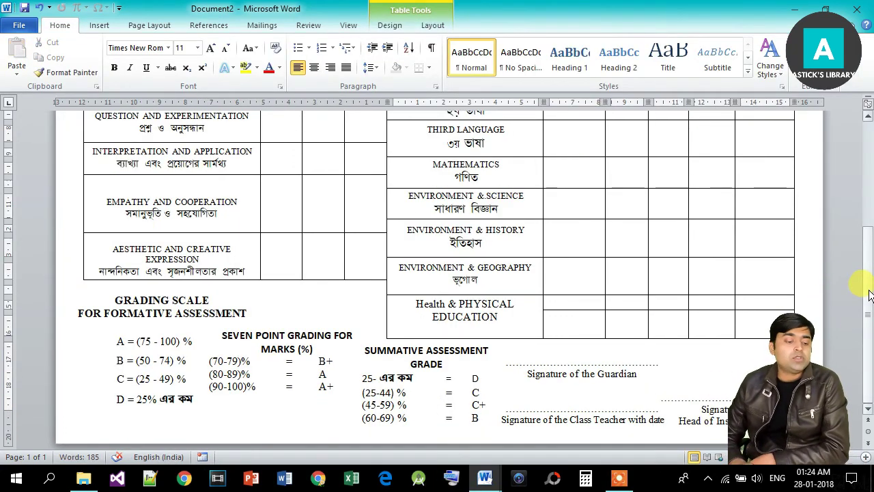
pyautogui.moveTo(869, 374); pyautogui.dragTo(860, 234)
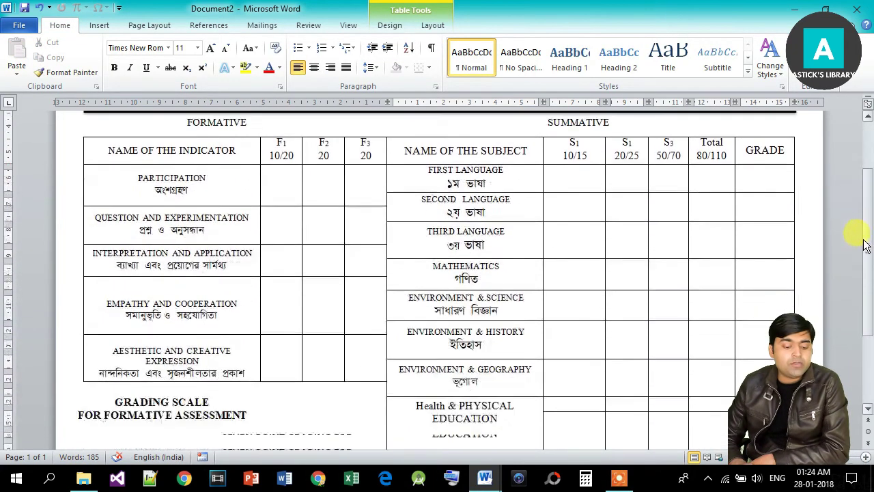
# Scroll through the completed report card to review the whole page.
pyautogui.scroll(-3, 867, 171)
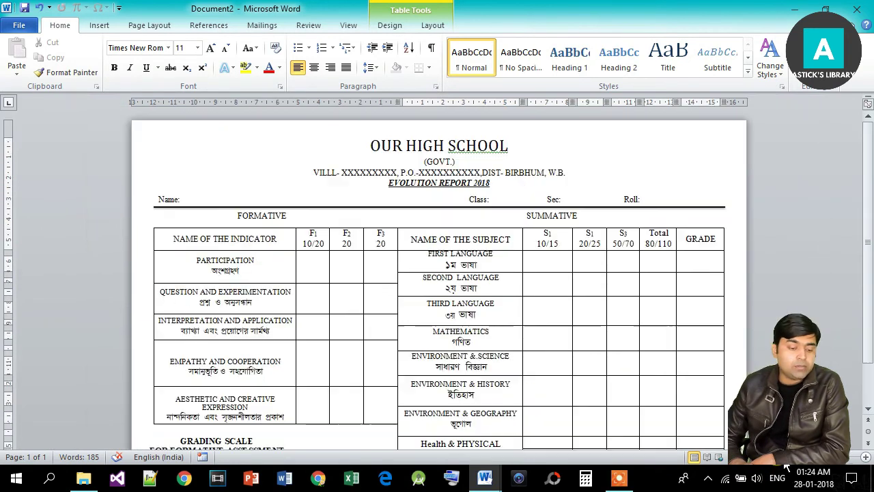
pyautogui.scroll(-2, 867, 219)
pyautogui.scroll(2, 860, 232)
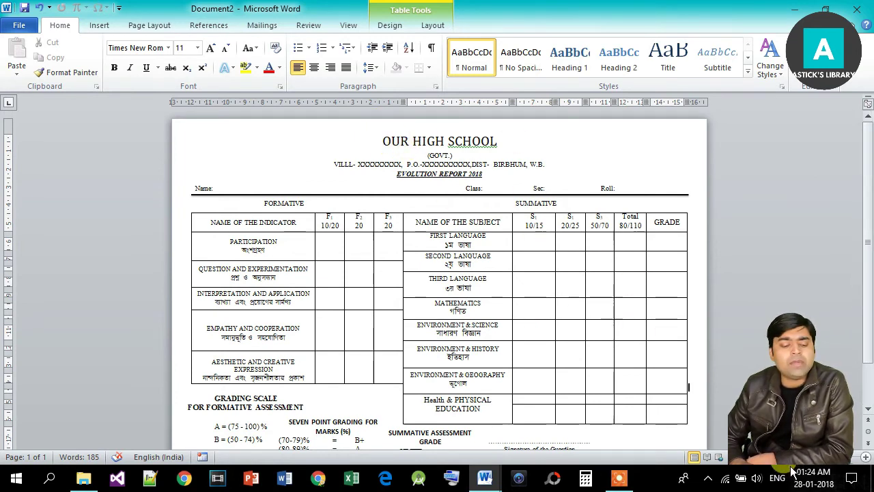
pyautogui.scroll(-1, 520, 178)
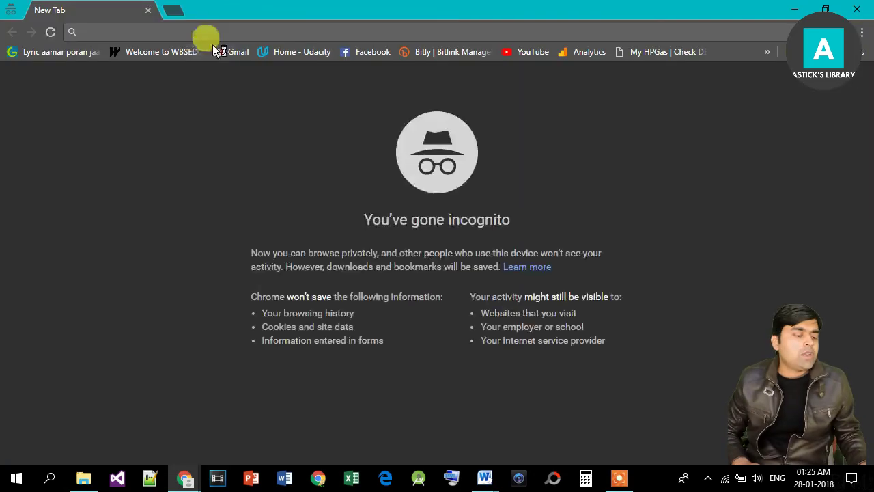
# Search YouTube for 'astick' and choose the suggested channel search.
pyautogui.click(533, 52)
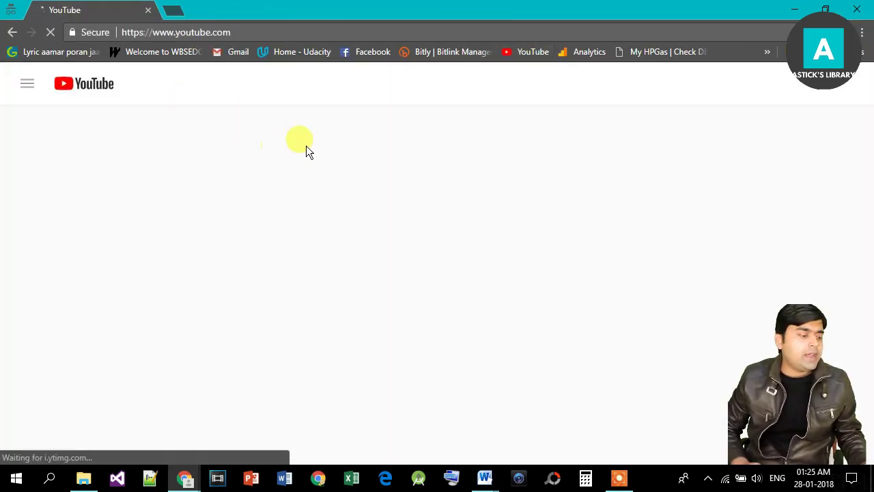
pyautogui.click(271, 91)
pyautogui.write('as')
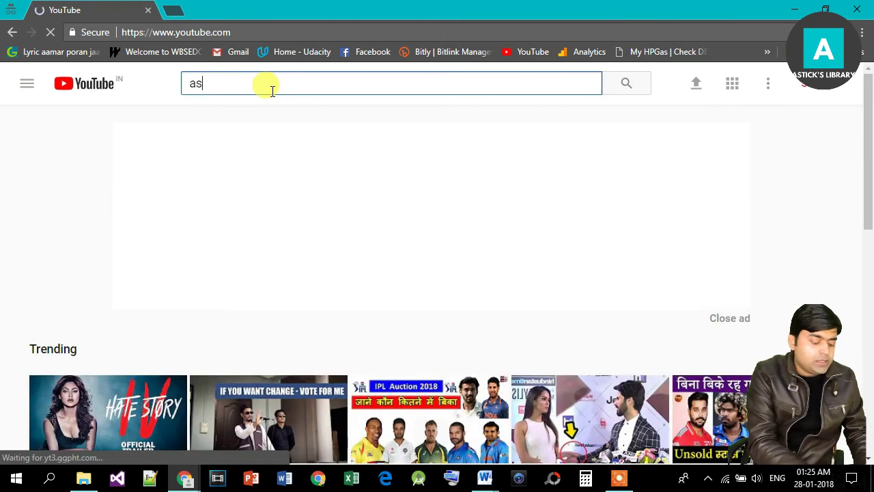
pyautogui.write('tick')
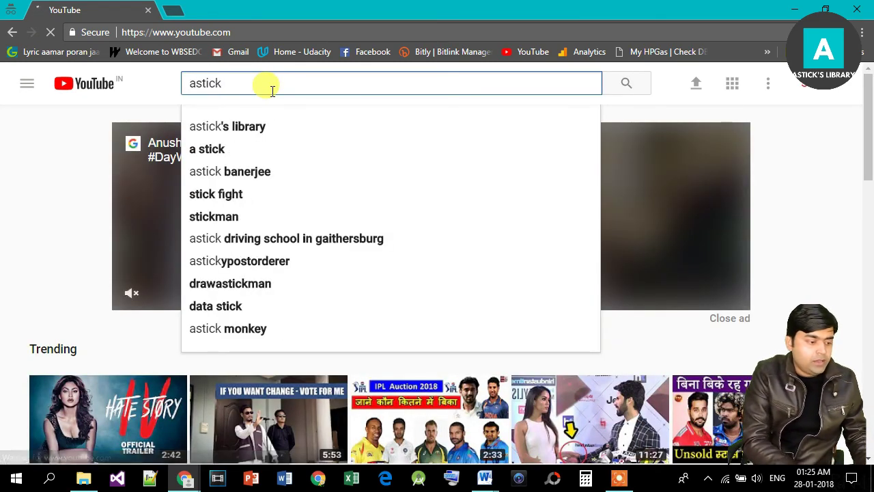
pyautogui.click(261, 124)
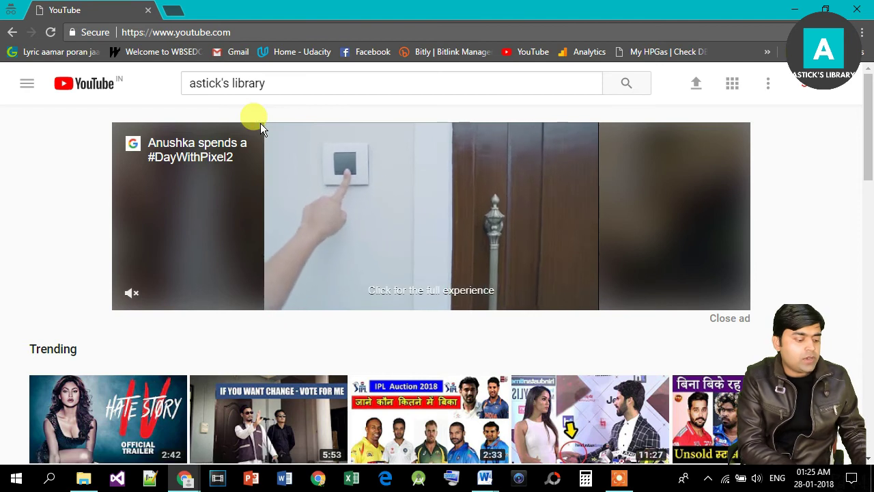
# Open the Astick's Library channel and list its uploaded videos.
pyautogui.click(271, 202)
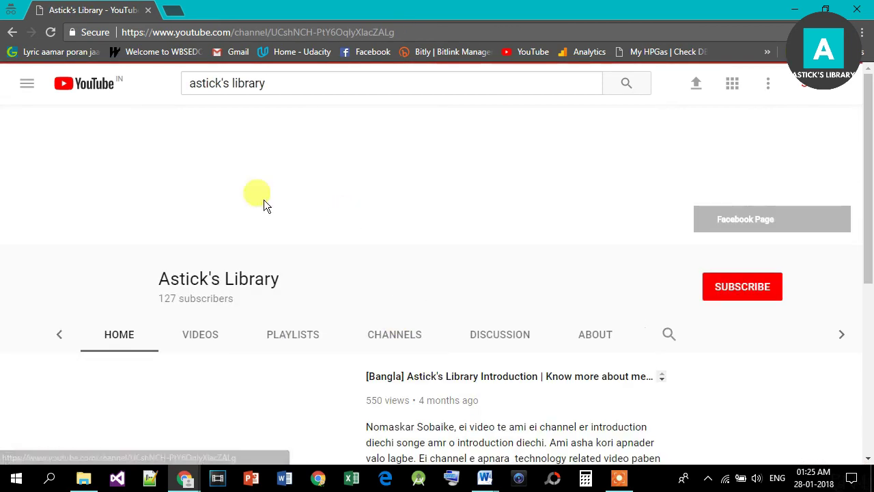
pyautogui.click(200, 334)
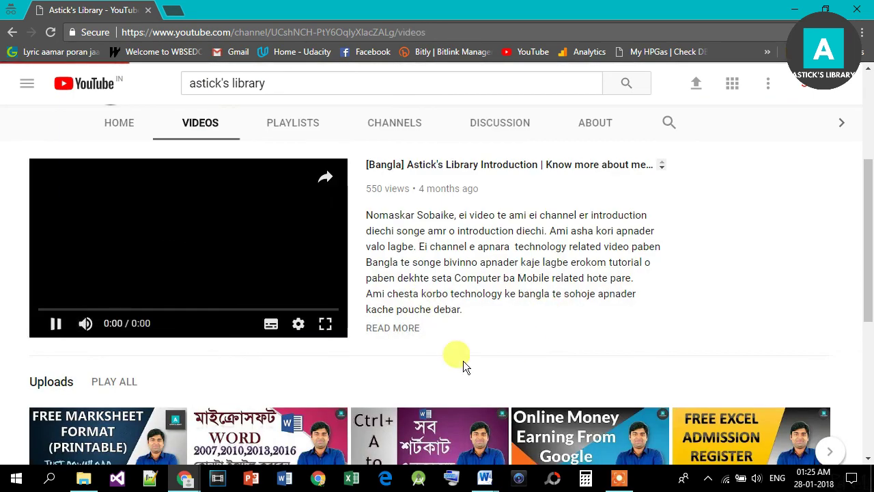
pyautogui.scroll(-3, 463, 363)
pyautogui.moveTo(865, 175); pyautogui.dragTo(867, 229)
pyautogui.scroll(2, 866, 229)
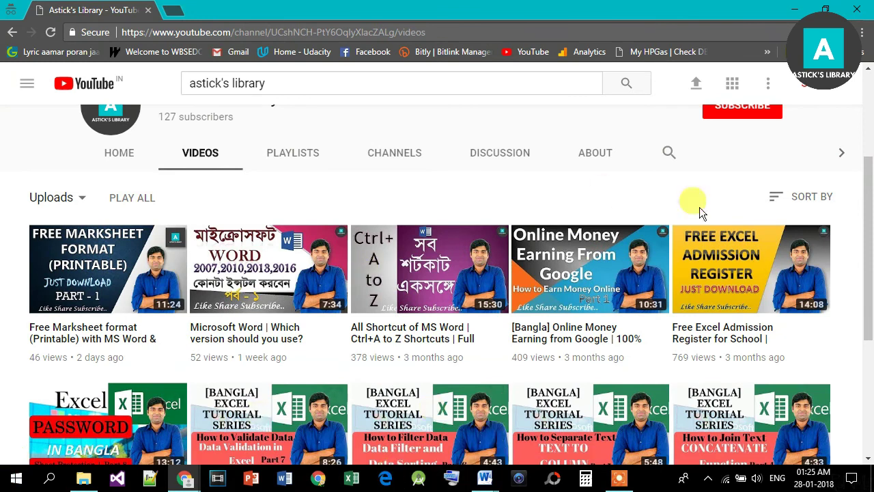
# Play the Free Excel Admission Register video and expand its description to show the download links.
pyautogui.click(717, 339)
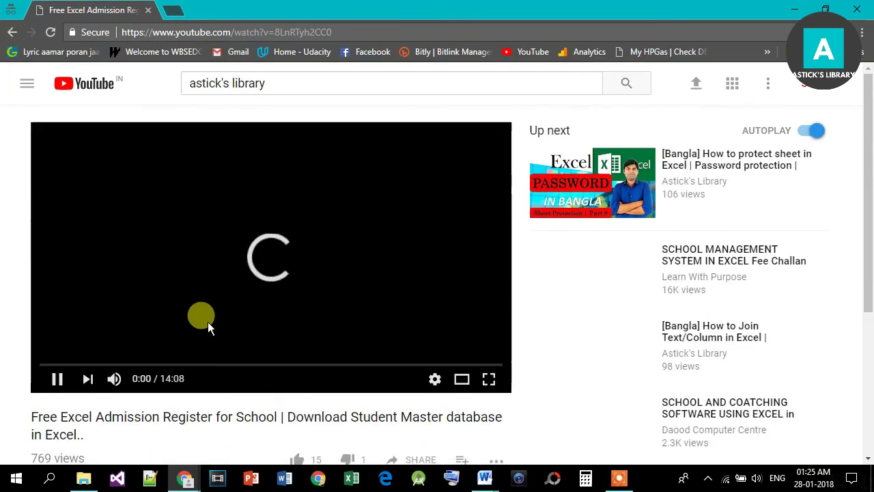
pyautogui.scroll(-1, 866, 191)
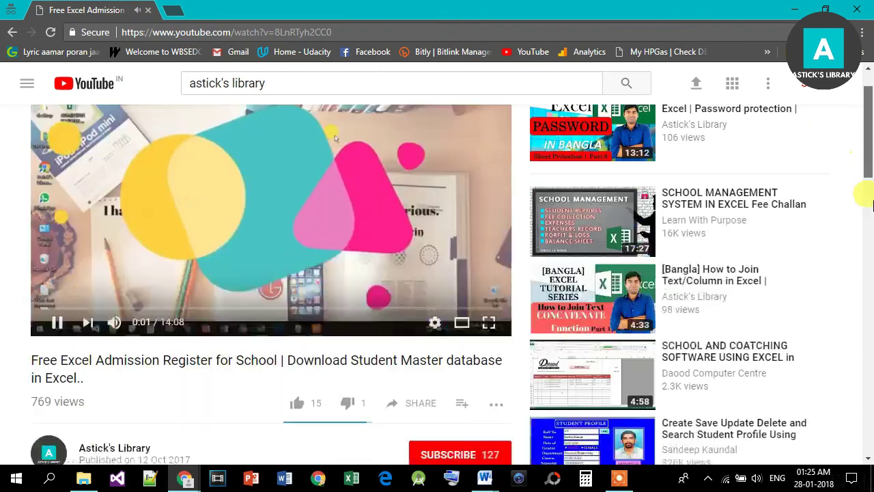
pyautogui.scroll(-3, 867, 199)
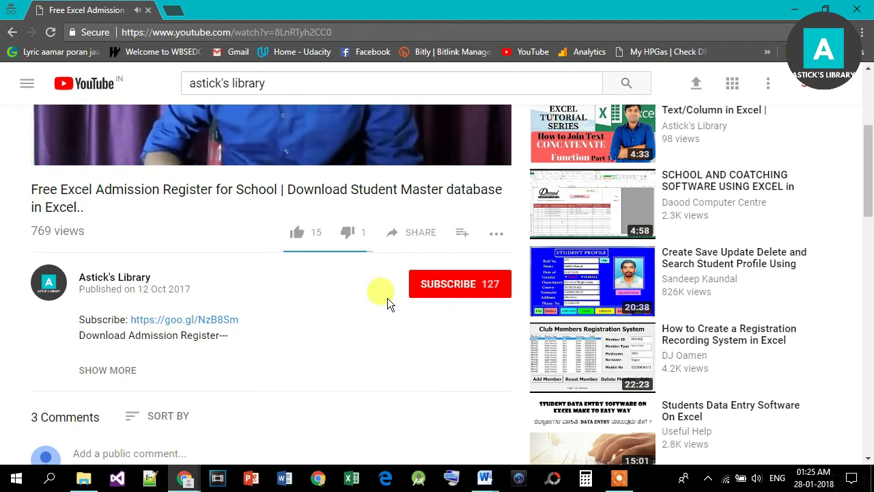
pyautogui.scroll(-1, 870, 198)
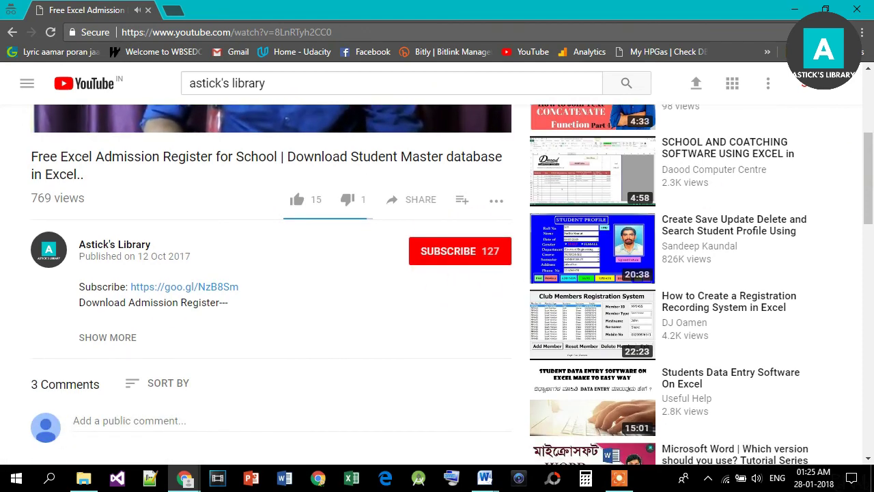
pyautogui.click(116, 342)
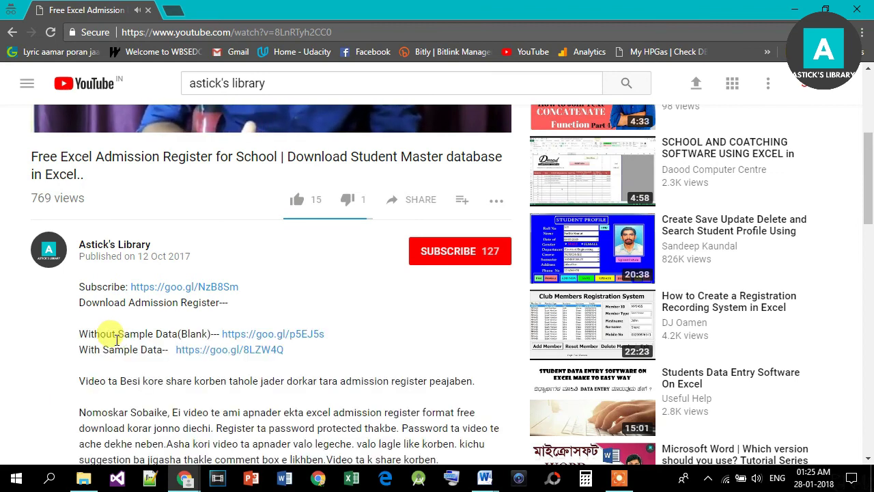
pyautogui.scroll(-1, 868, 178)
pyautogui.scroll(-2, 865, 176)
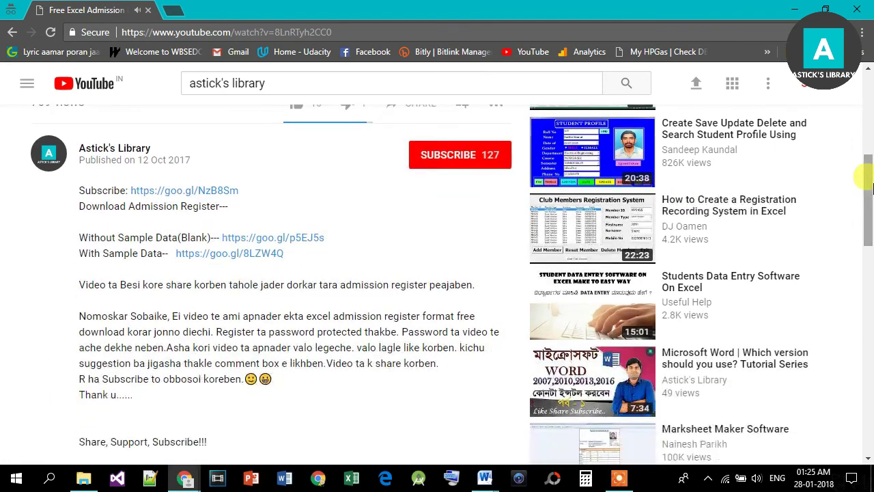